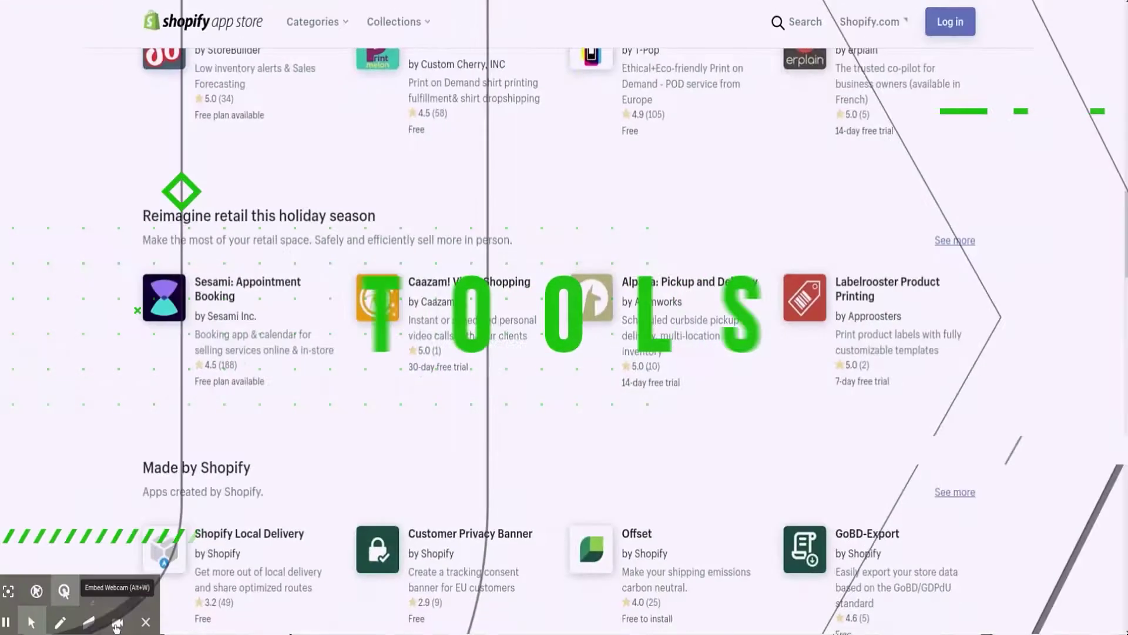
Scroll down the BigCommerce Essentials homepage headed 'Selling Made Simple'
scroll(564, 318, "down", 4)
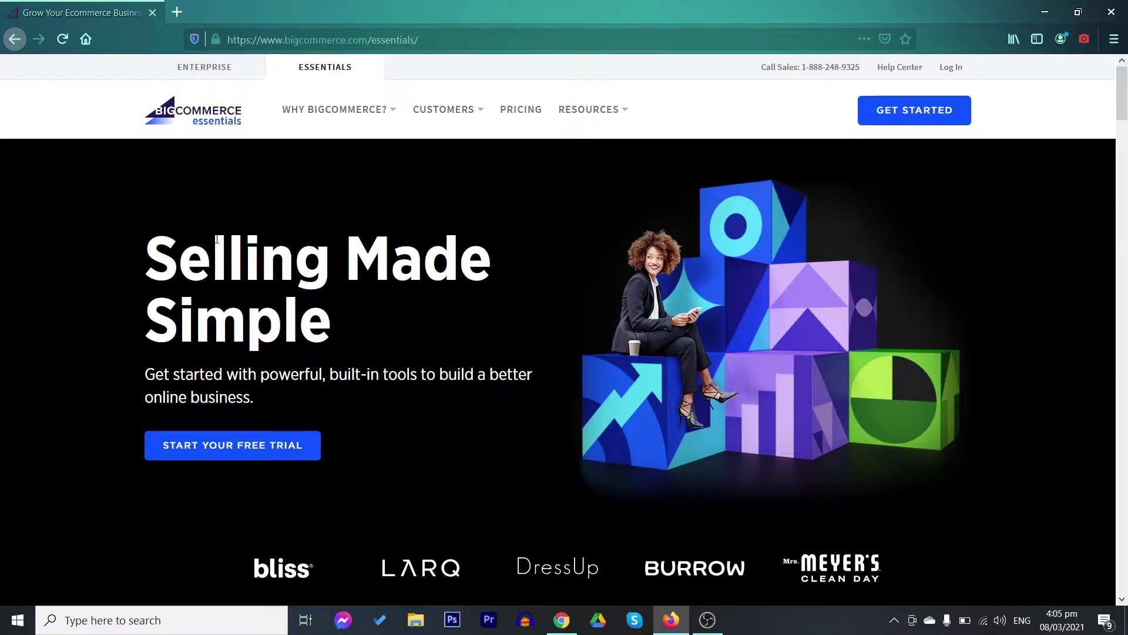
Start the free trial sign-up and enter the account e-mail address
left_click(239, 439)
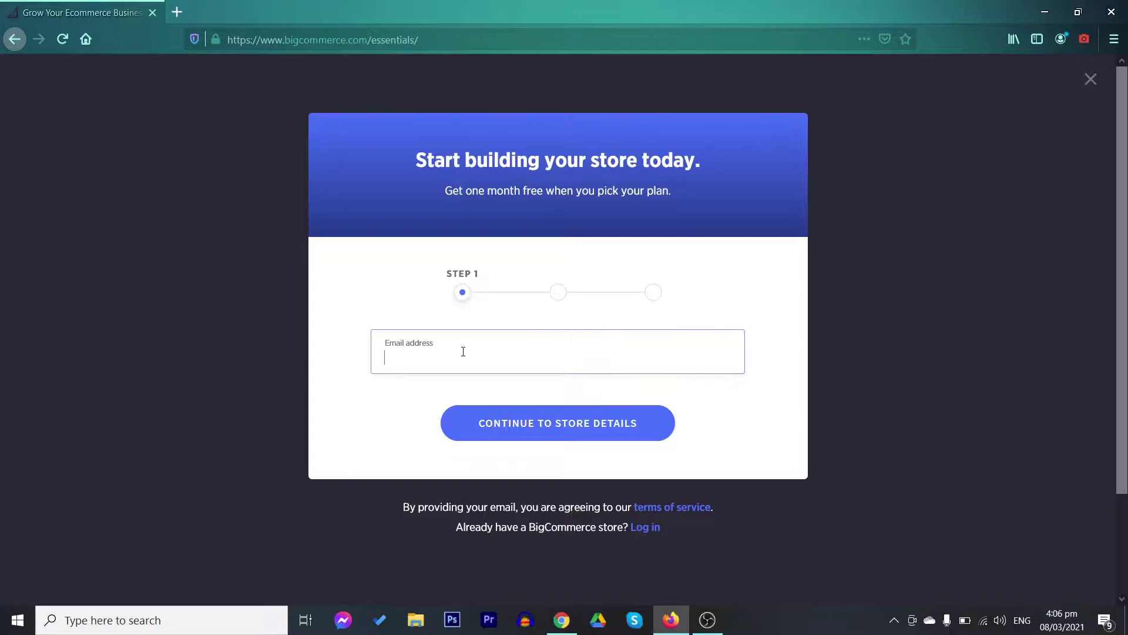
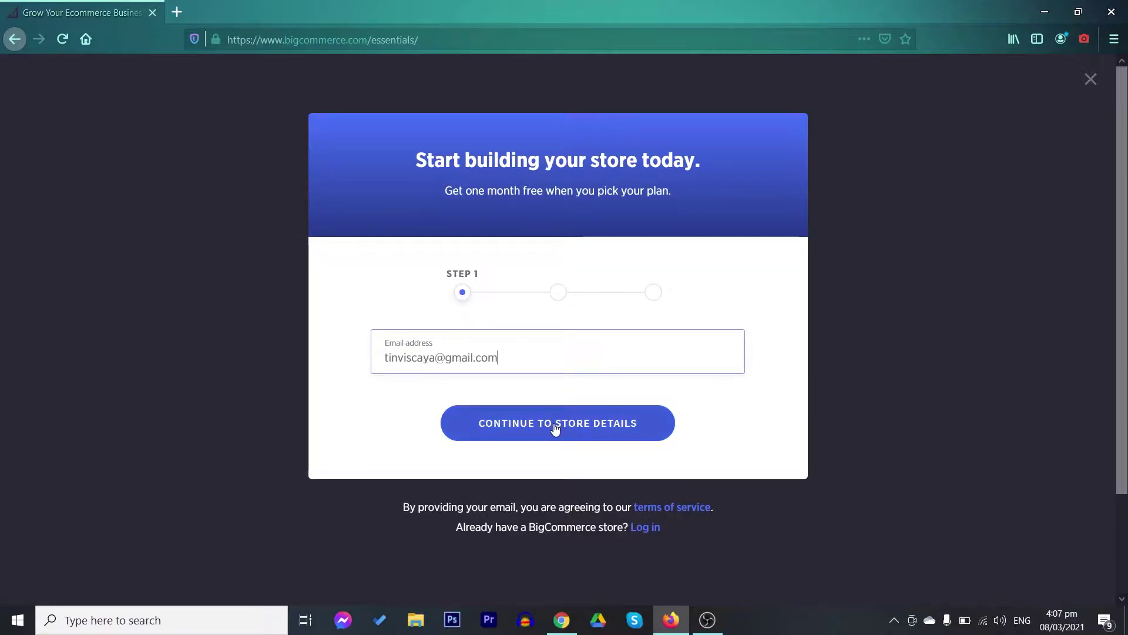
Continue to store details, name the store 'StorebyChris' and set the account password
left_click(566, 425)
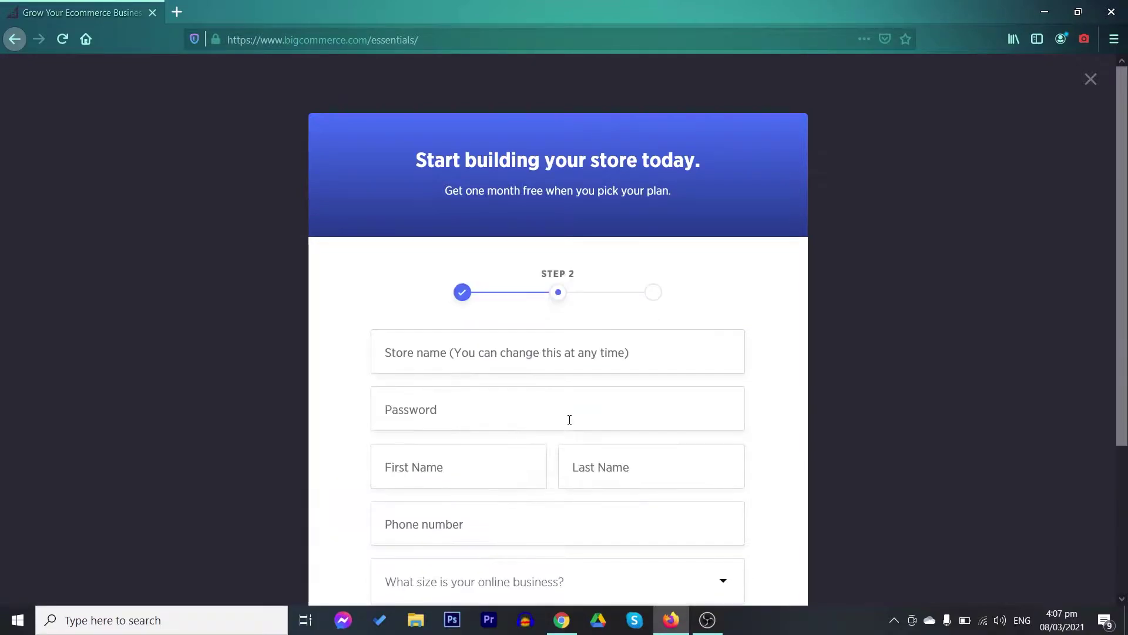
scroll(508, 345, "down", 2)
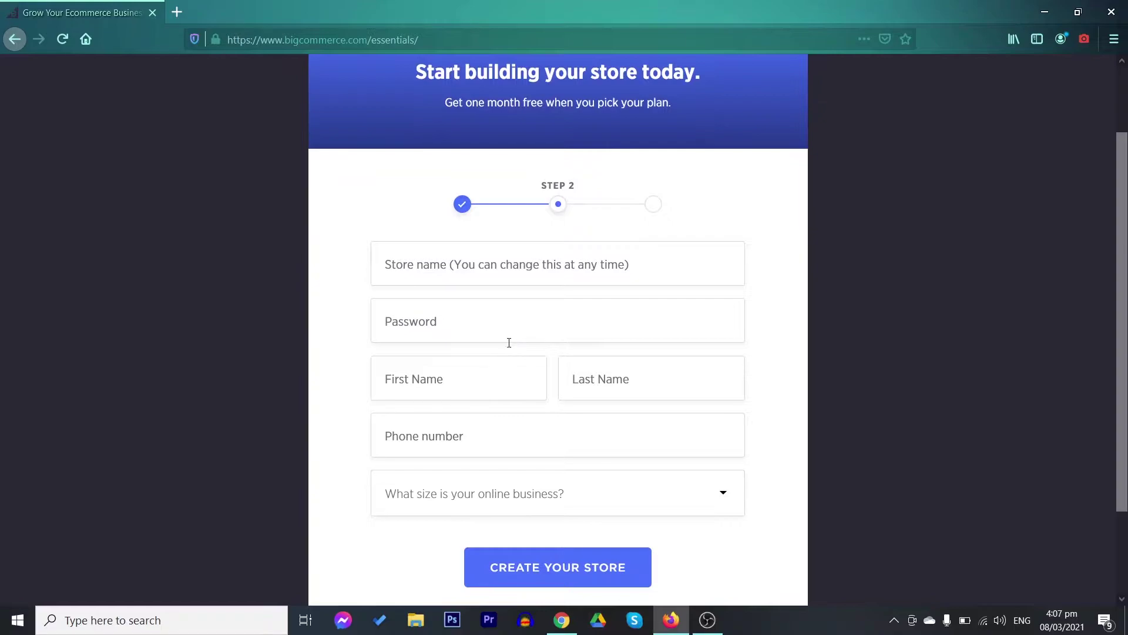
scroll(509, 343, "up", 2)
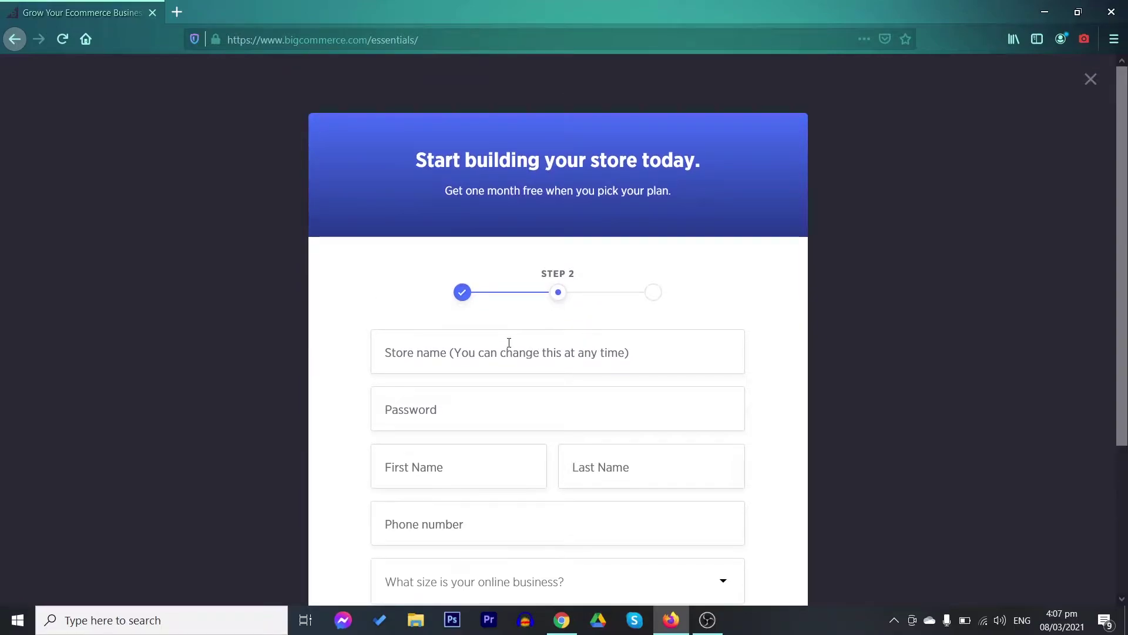
scroll(509, 343, "down", 4)
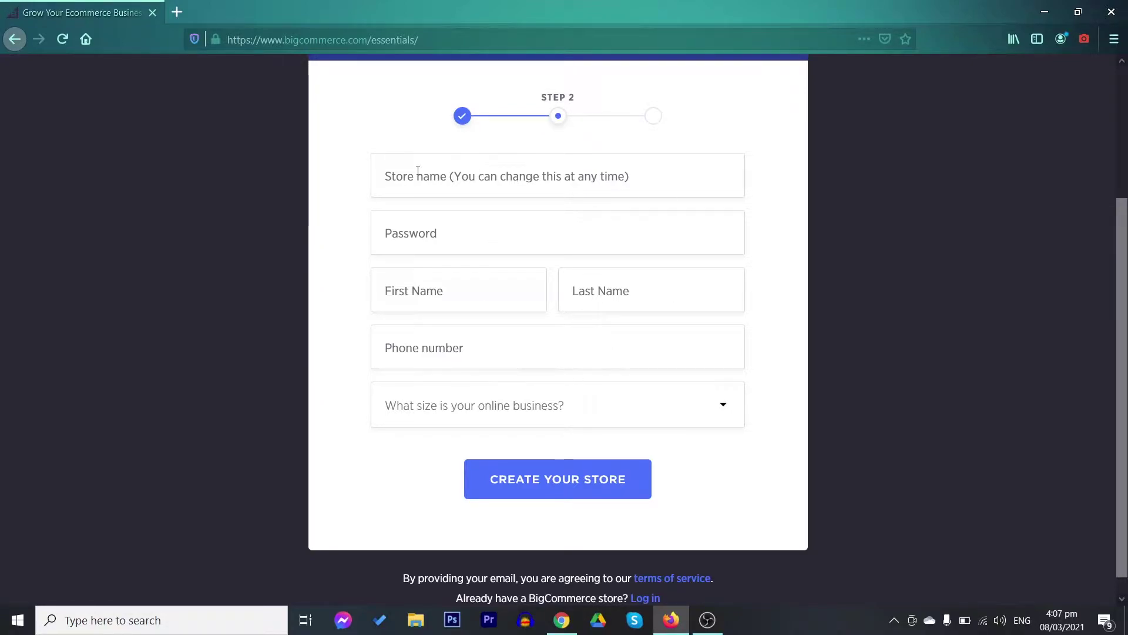
left_click(485, 186)
type("StorebyChris")
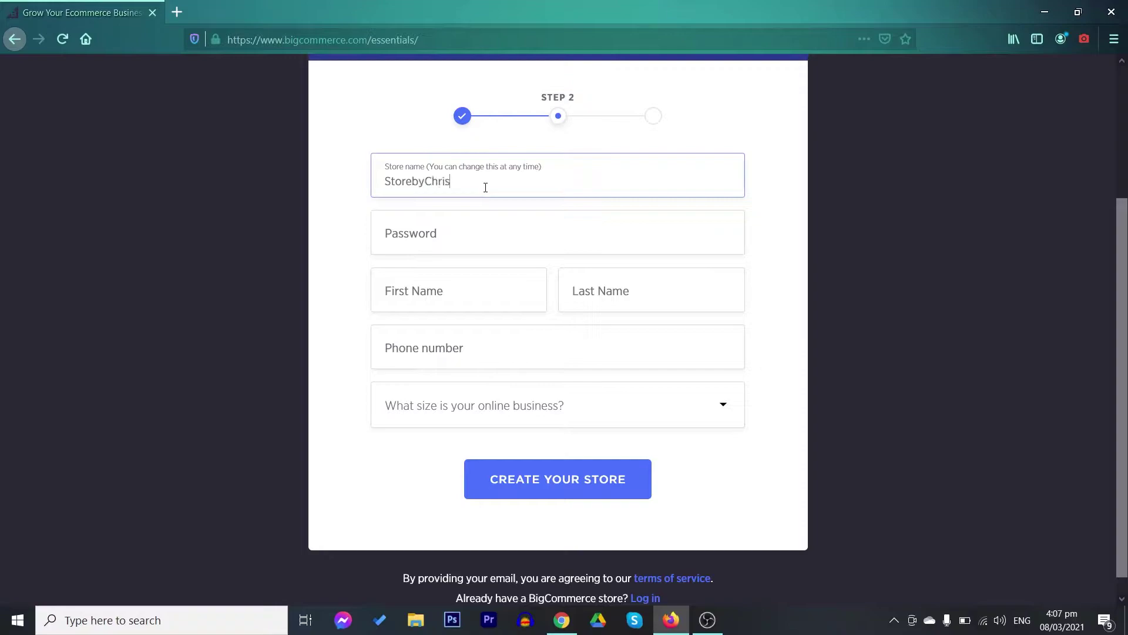
left_click(524, 241)
type("*****")
key("BackSpace")
key("BackSpace")
key("BackSpace")
type("*********")
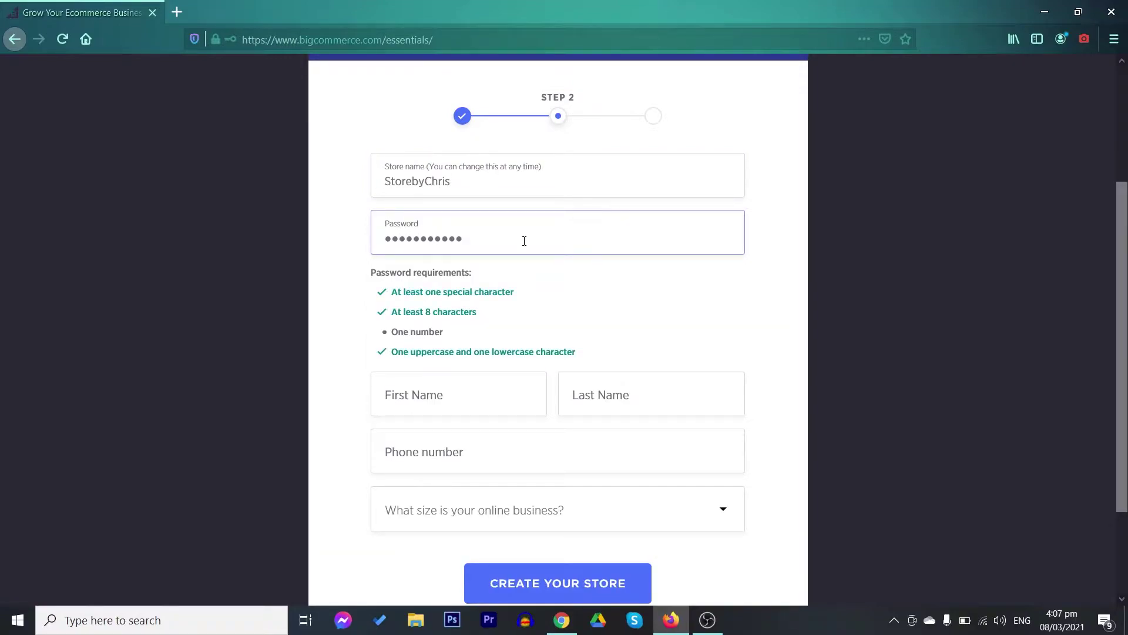
key("BackSpace")
key("BackSpace")
key("BackSpace")
key("BackSpace")
key("BackSpace")
key("BackSpace")
key("BackSpace")
key("BackSpace")
key("BackSpace")
key("BackSpace")
type("***************")
Fill in the owner's first name, last name and phone number, and choose a business size
left_click(486, 389)
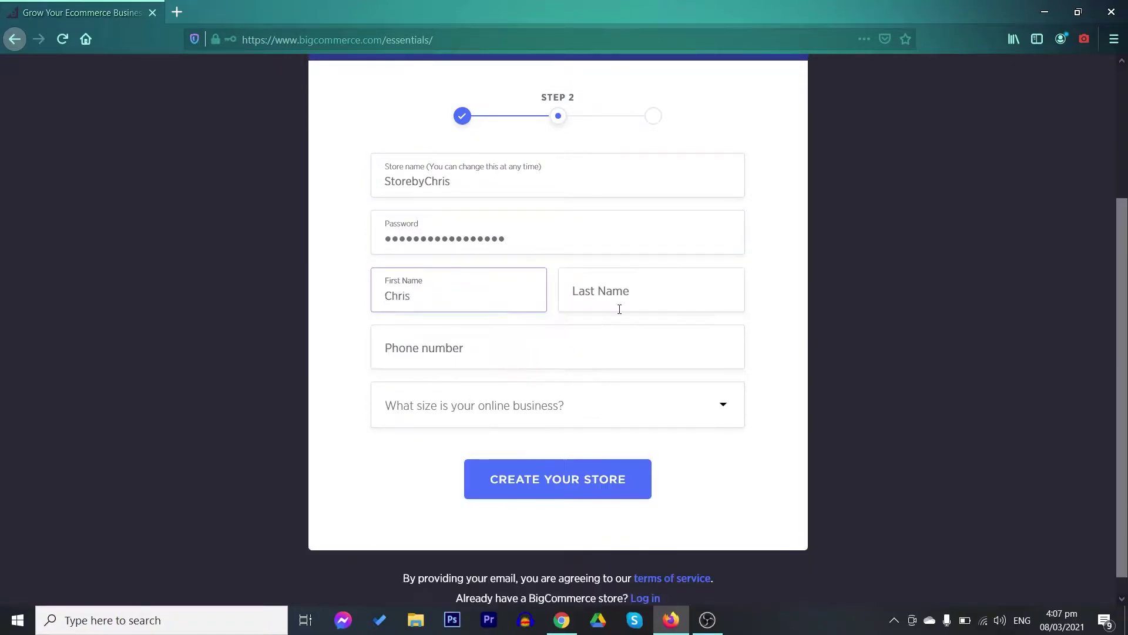
left_click(619, 309)
left_click(508, 348)
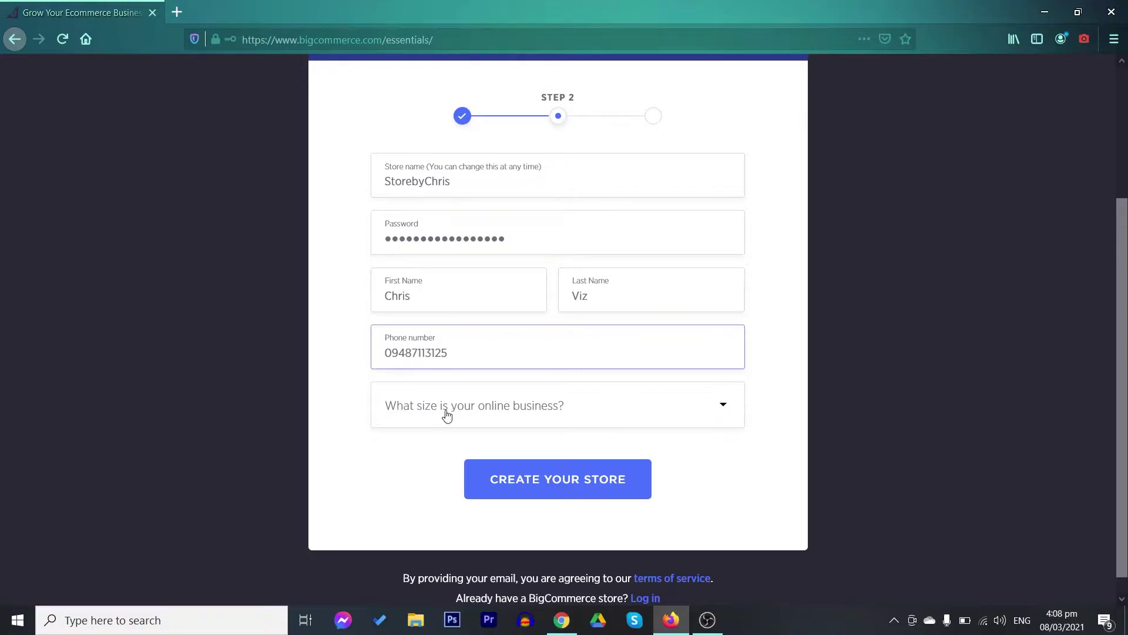
left_click(446, 415)
Pick 'not selling yet', create the store, and answer No to having an existing website
left_click(530, 194)
left_click(534, 466)
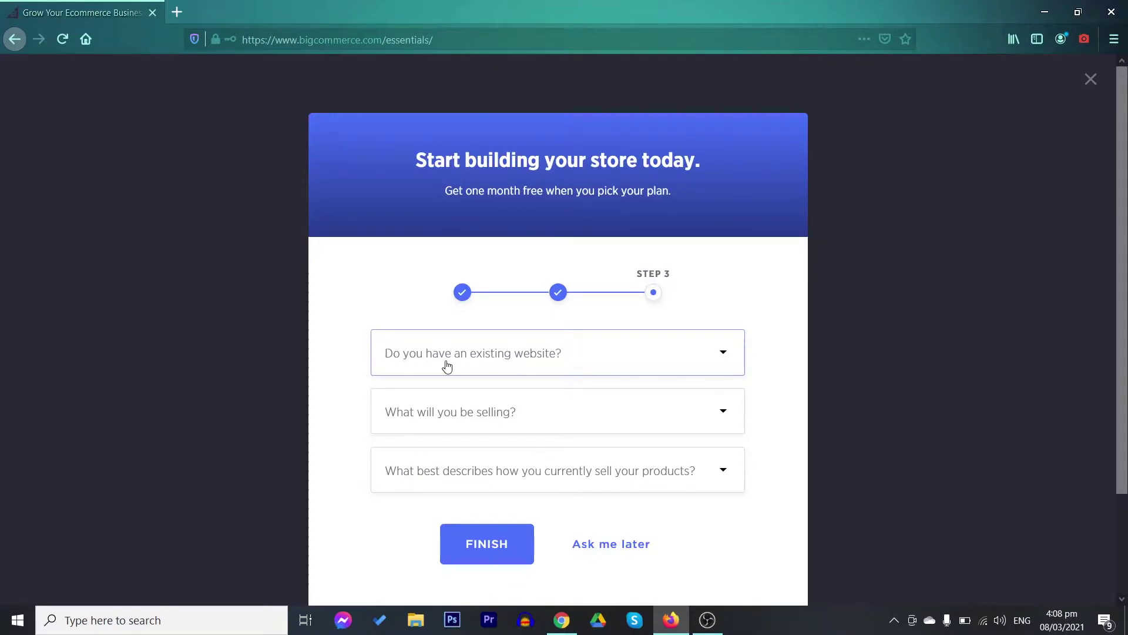
left_click(446, 366)
left_click(483, 408)
Set the product category to Housewares and selling method to I'm not selling yet, then finish setup
left_click(484, 411)
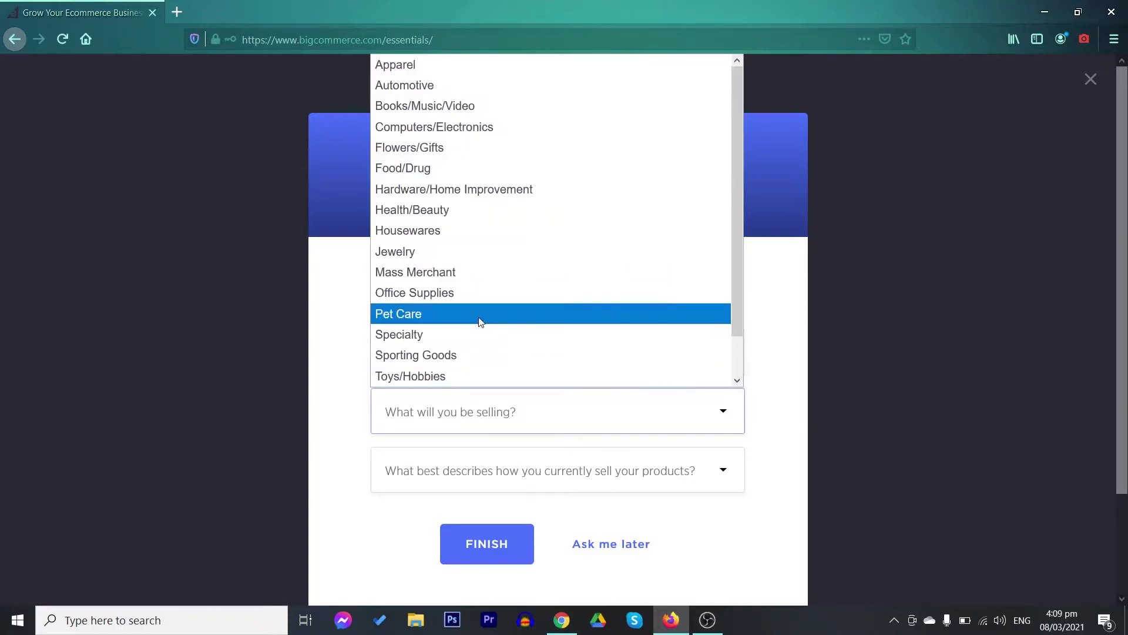
left_click(469, 294)
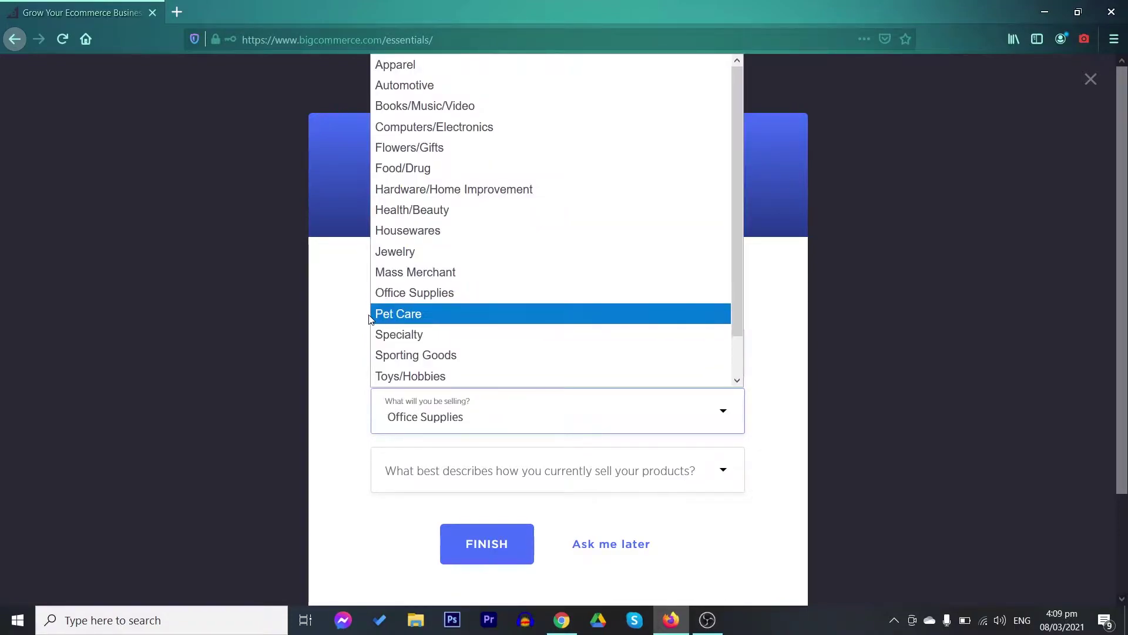
left_click(408, 230)
left_click(522, 468)
left_click(447, 312)
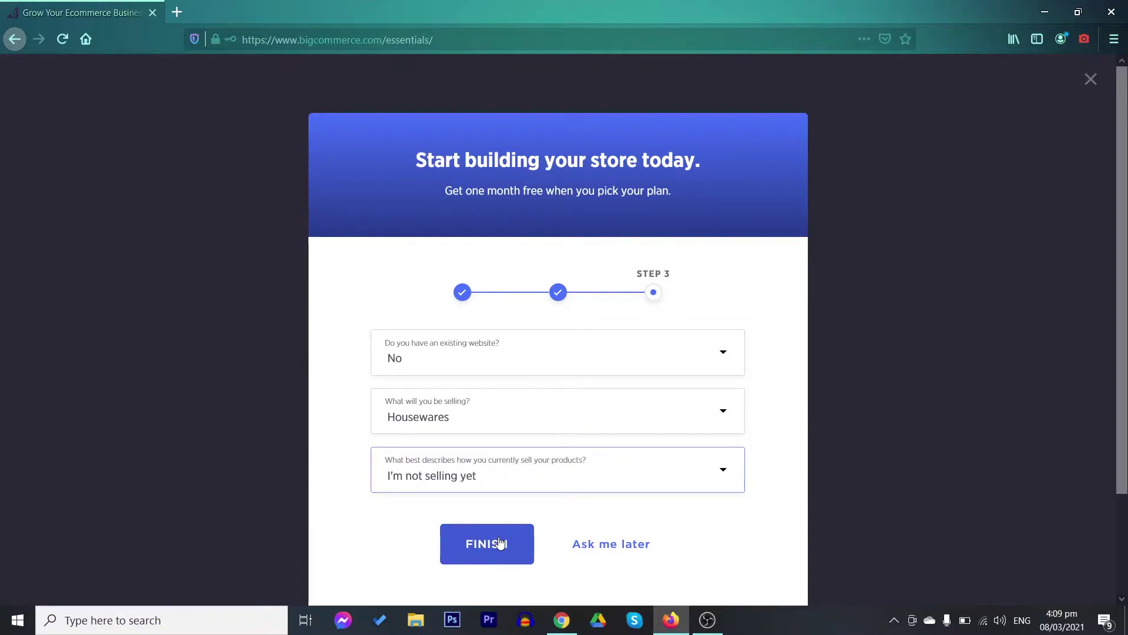
left_click(500, 543)
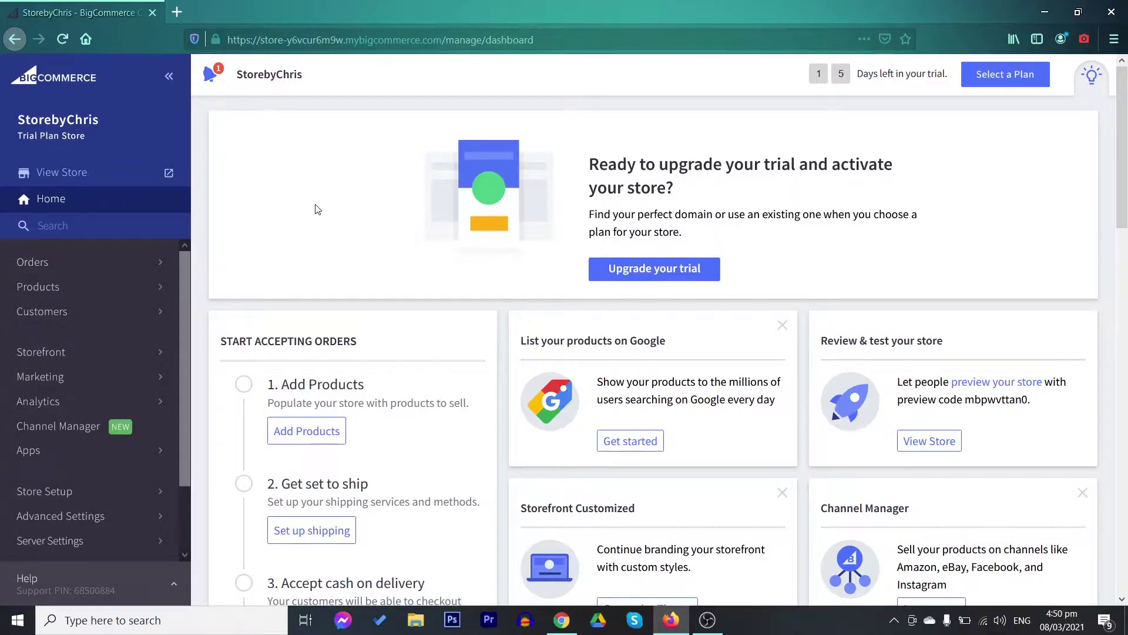
scroll(317, 210, "down", 3)
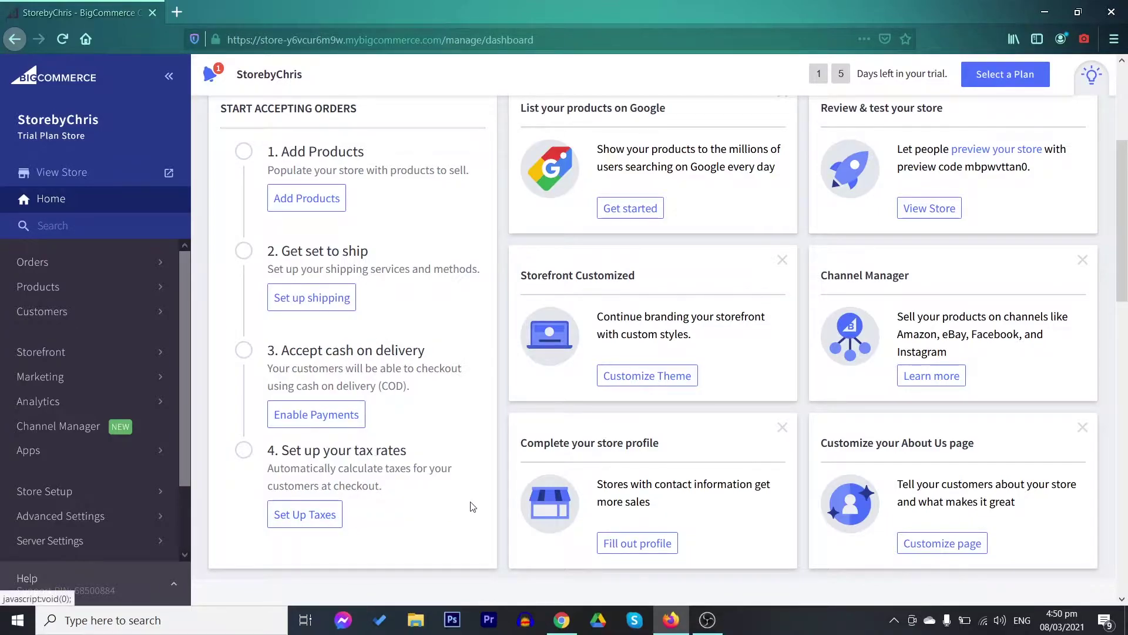
scroll(433, 498, "up", 3)
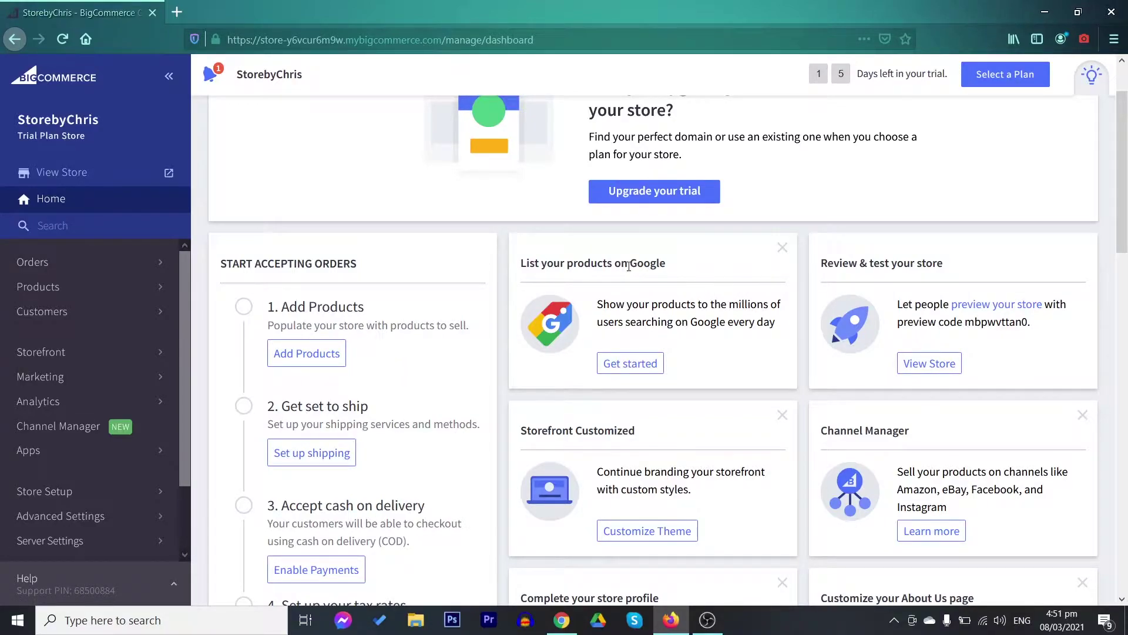
scroll(611, 282, "down", 4)
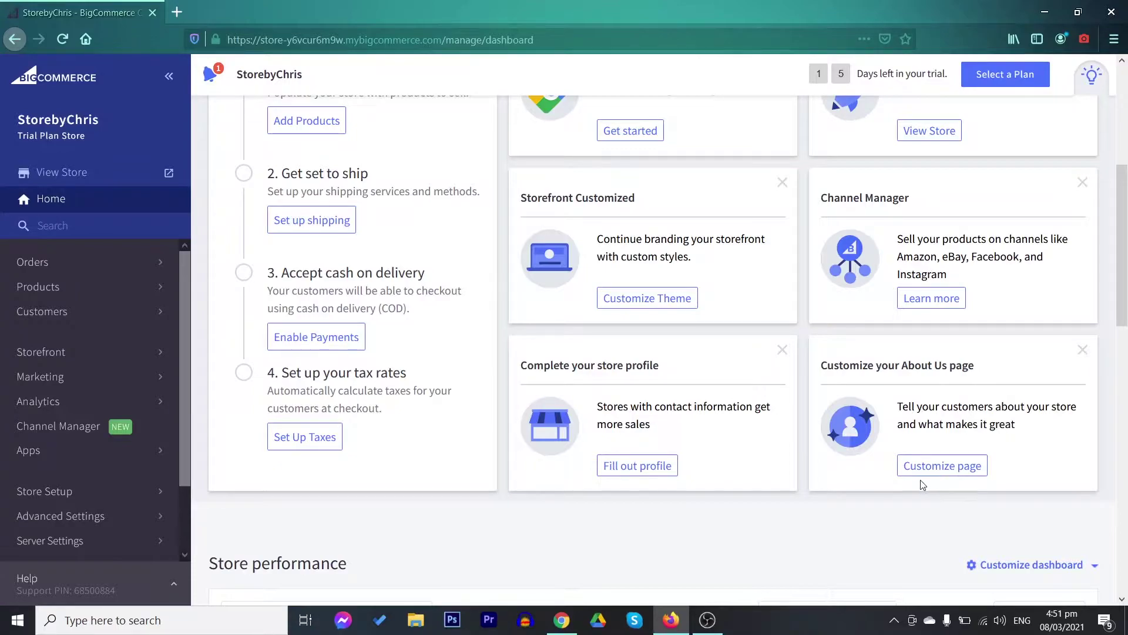
scroll(743, 485, "up", 6)
scroll(743, 485, "down", 12)
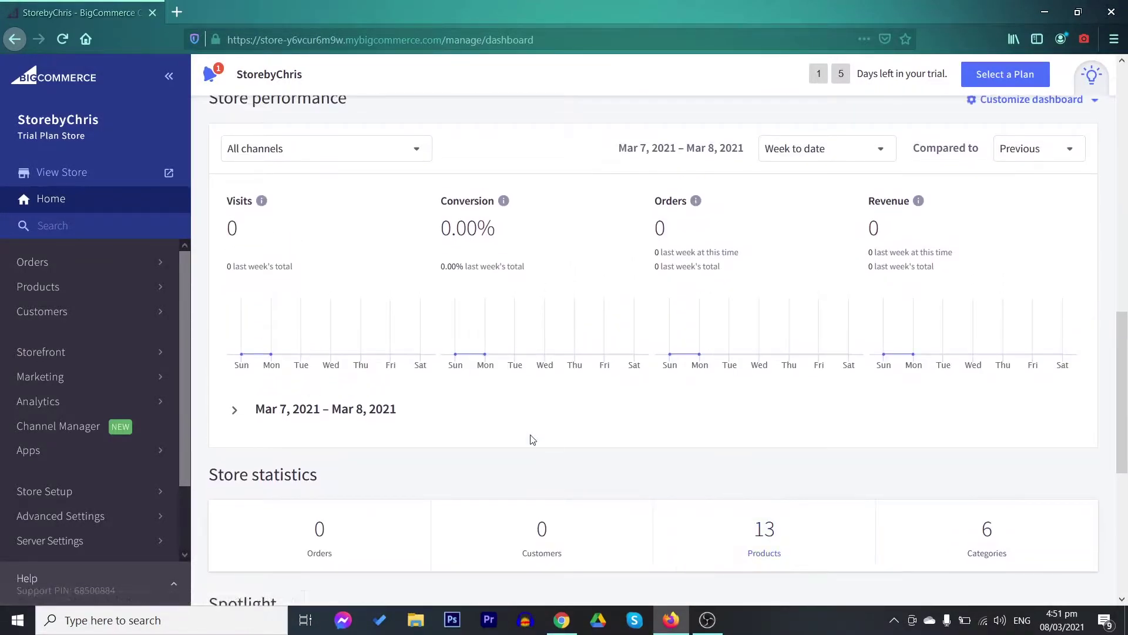
scroll(511, 423, "down", 3)
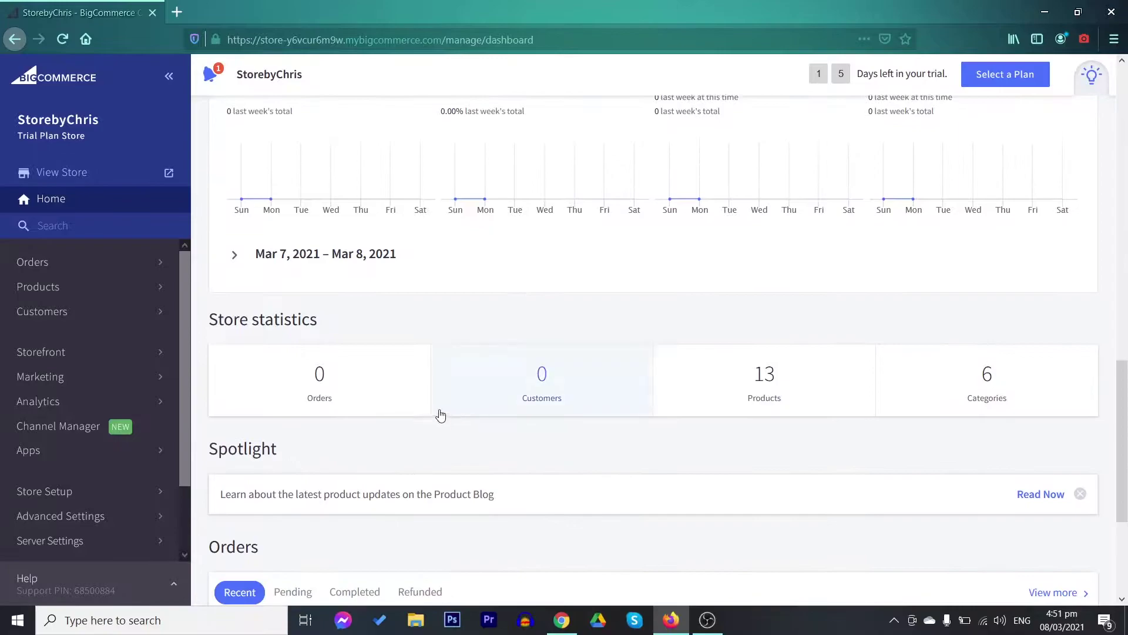
scroll(420, 331, "down", 3)
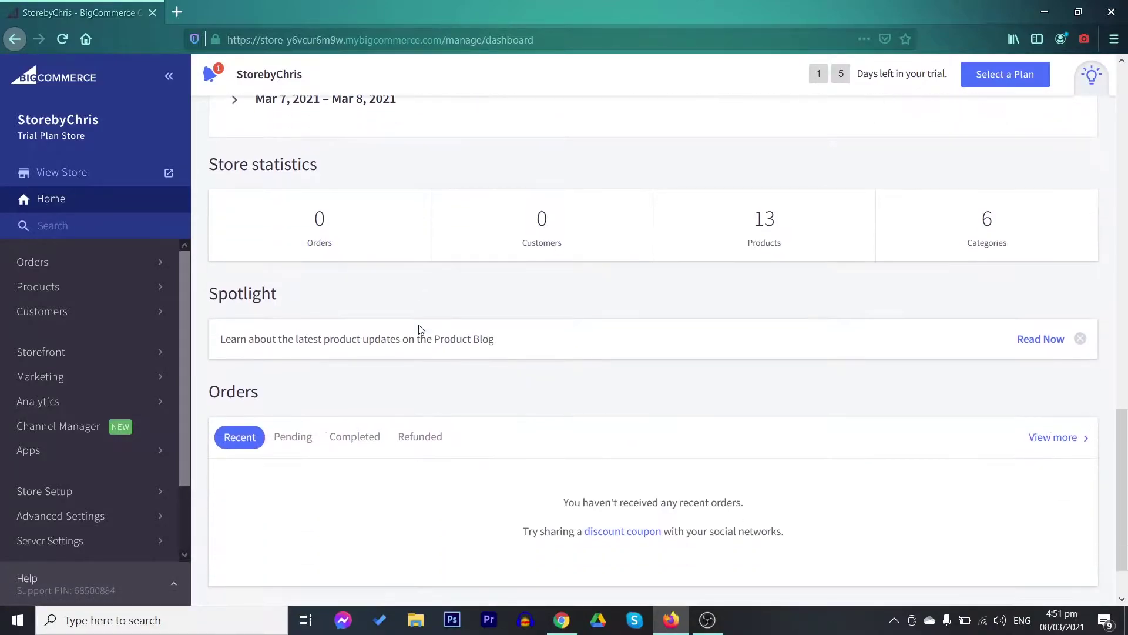
scroll(400, 379, "up", 15)
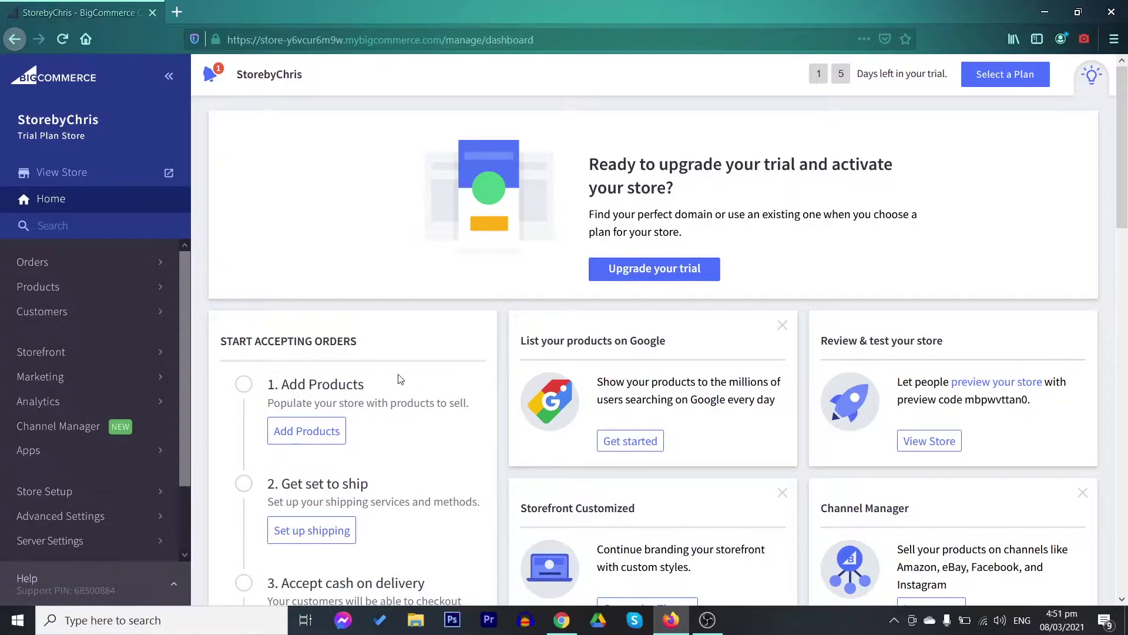
scroll(90, 438, "down", 2)
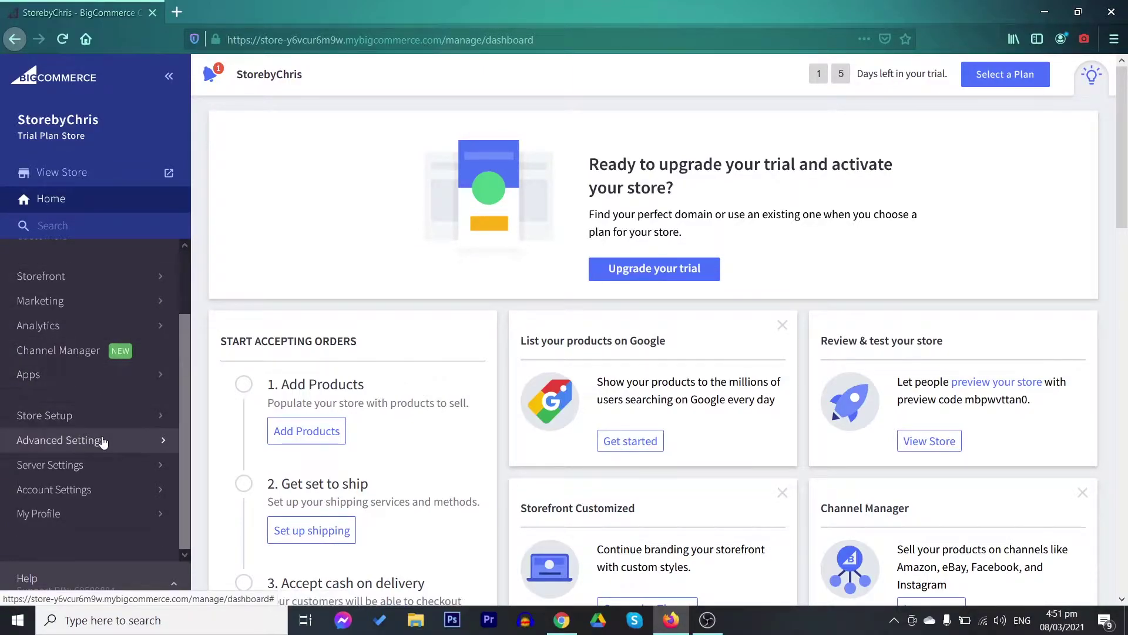
Go to Store Setup > Store Profile > Currencies, showing Philippine Peso - PHP as default
scroll(105, 464, "up", 2)
scroll(106, 453, "down", 2)
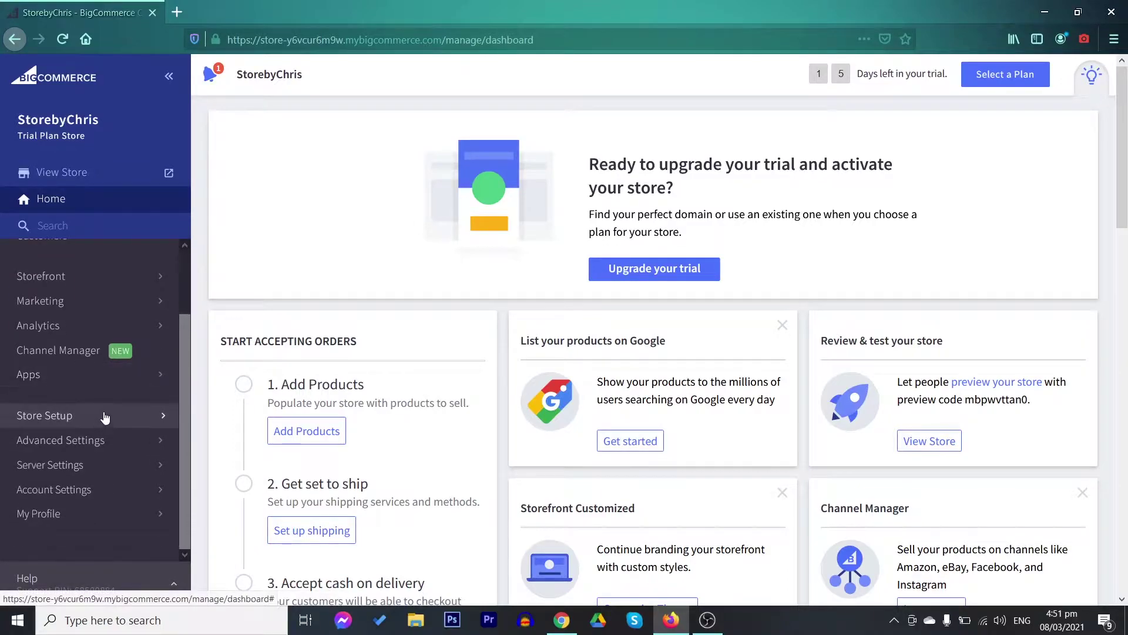
left_click(104, 417)
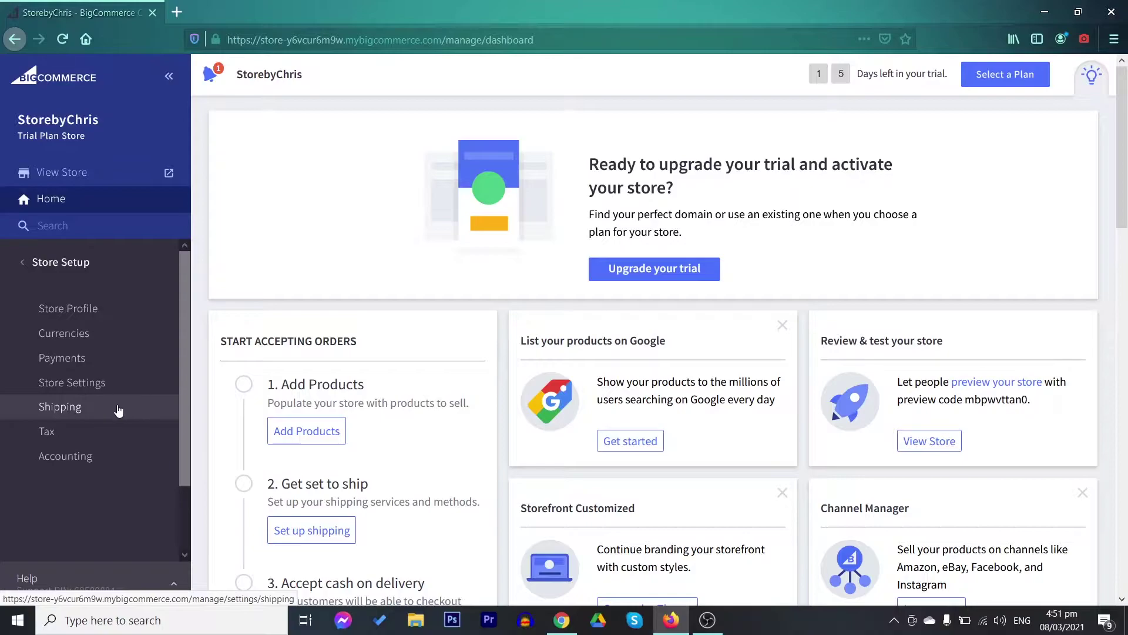
left_click(84, 312)
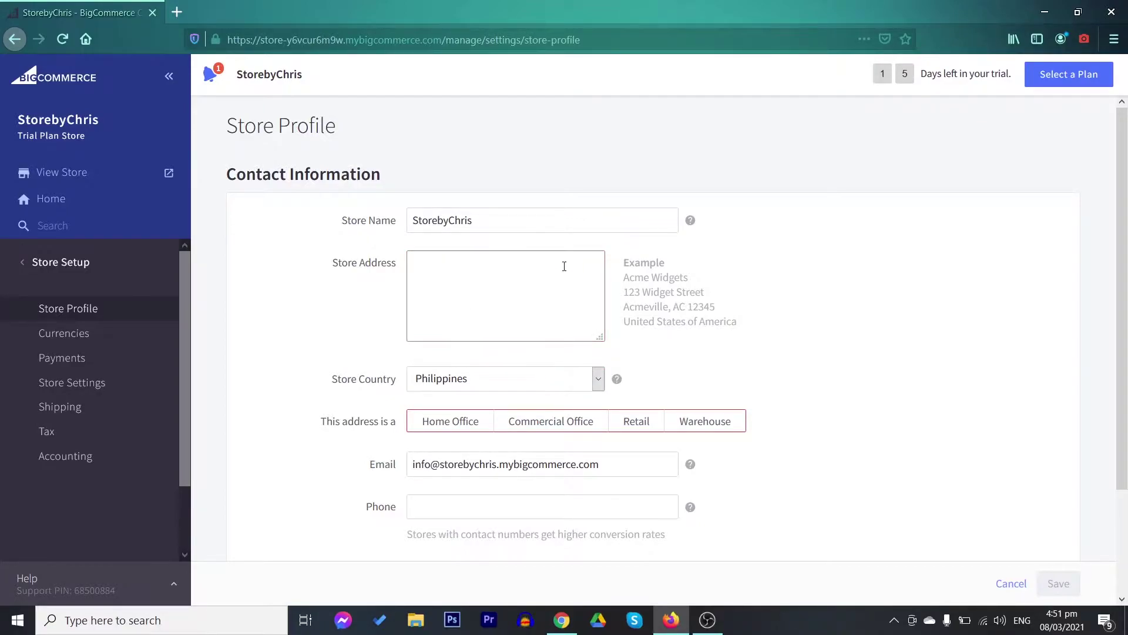
left_click(107, 339)
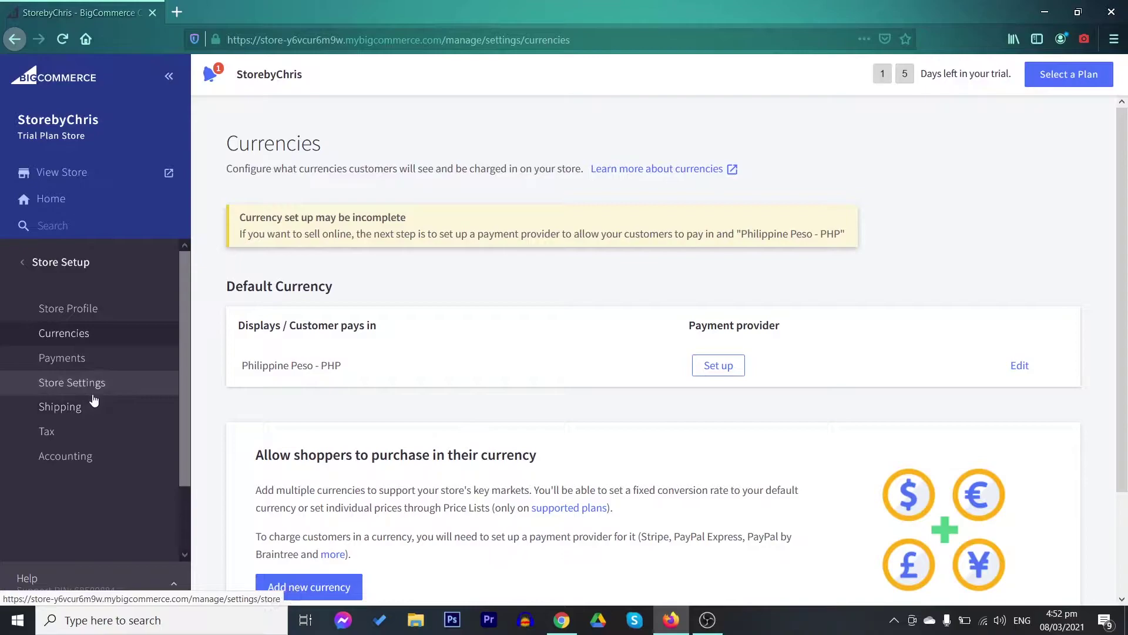
Open Payments and expand Digital Wallets and Online Payment Methods to list providers like Adyen
left_click(107, 362)
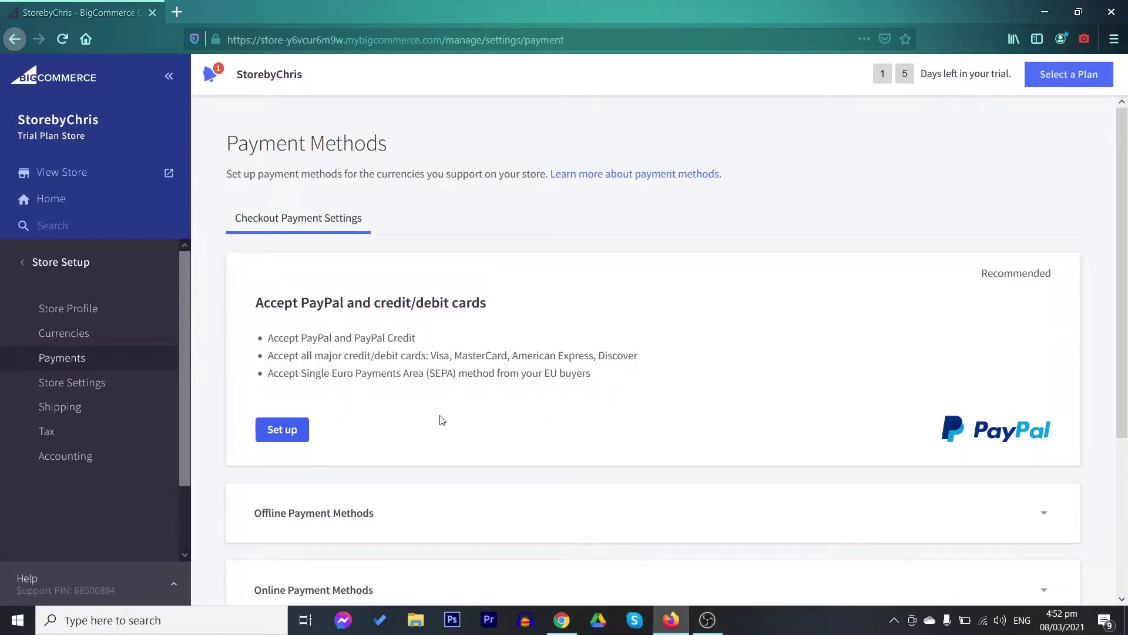
scroll(442, 419, "down", 3)
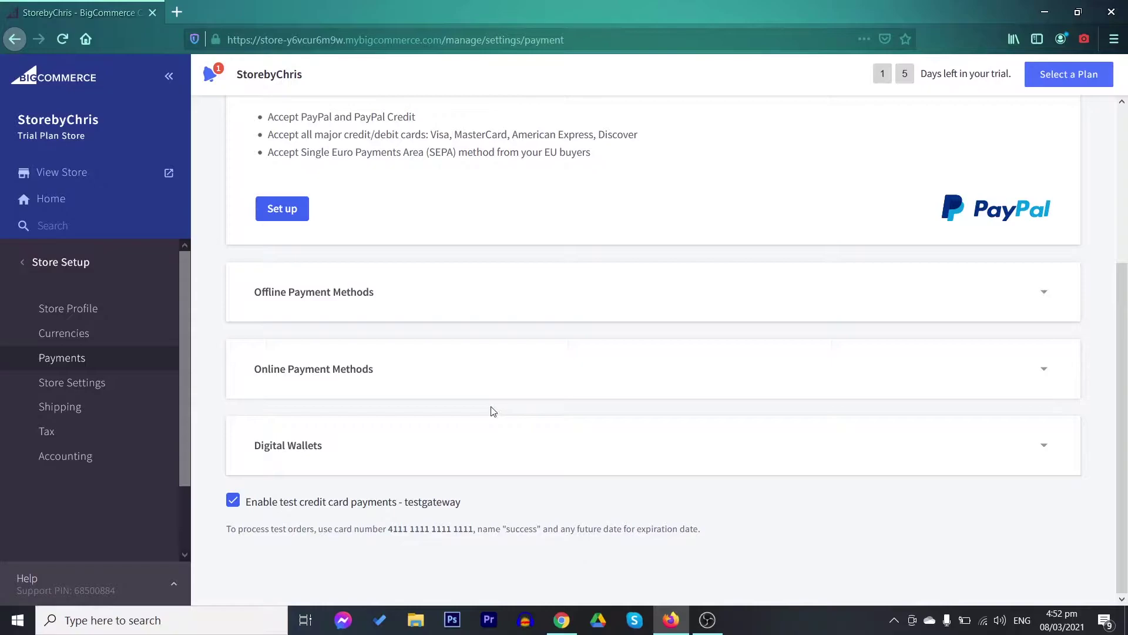
left_click(493, 426)
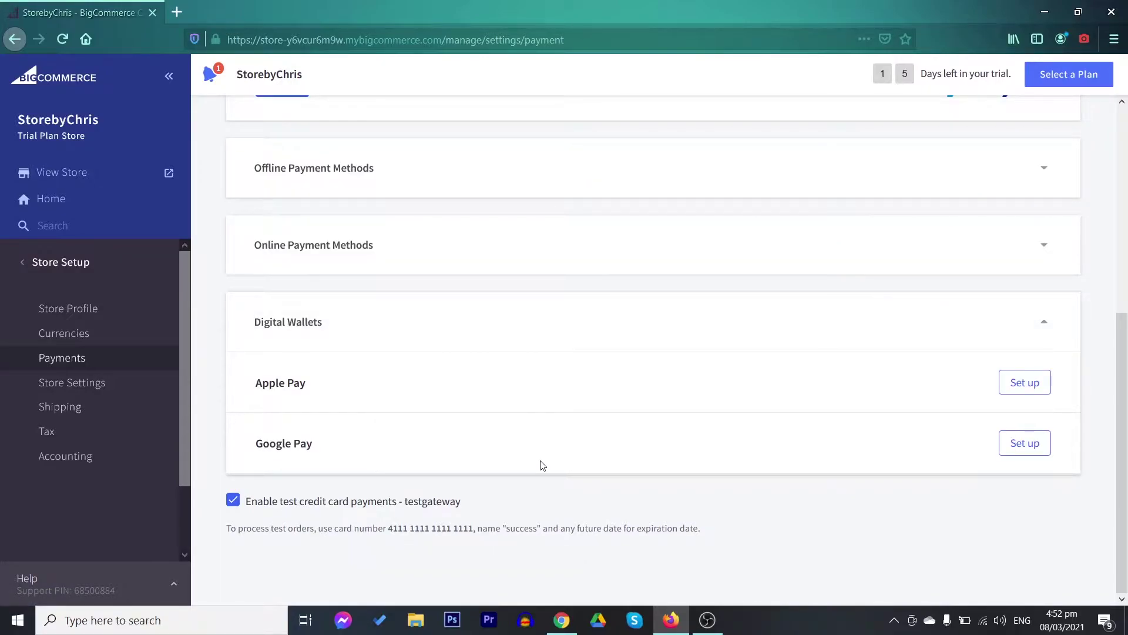
left_click(535, 245)
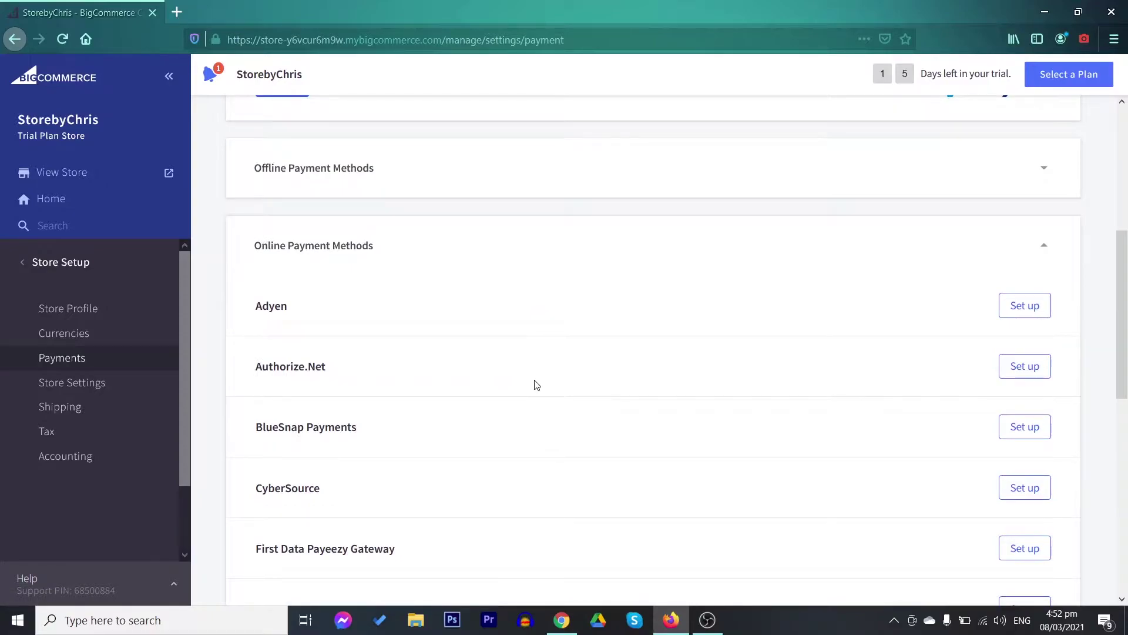
scroll(725, 405, "down", 2)
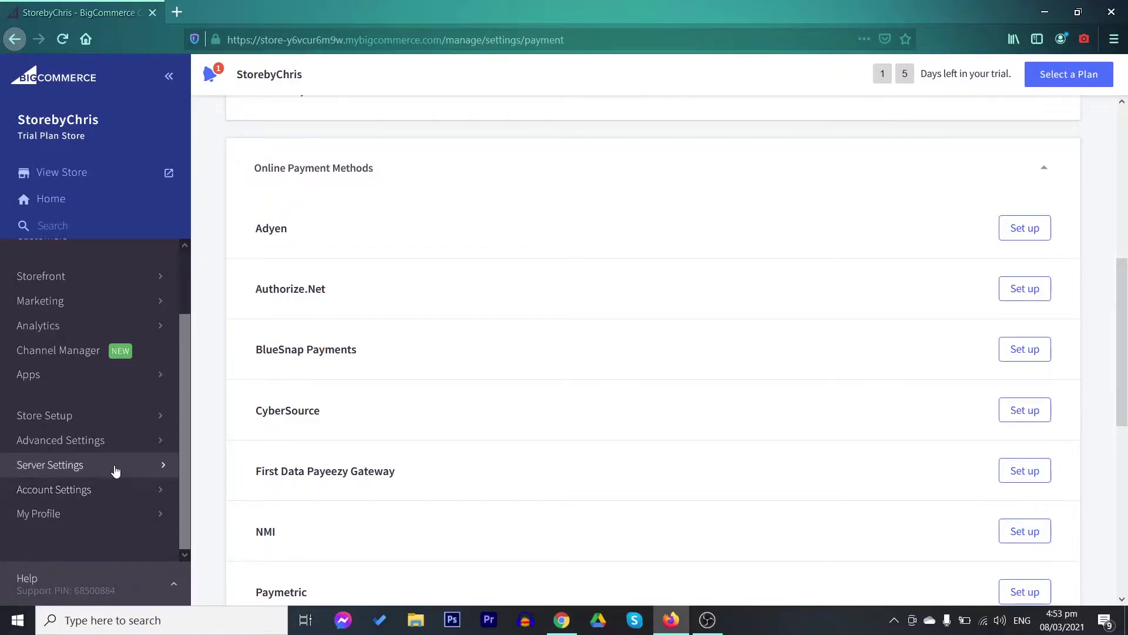
Open Server Settings > Domain Name in a new tab, then return to the store tab
left_click(114, 467)
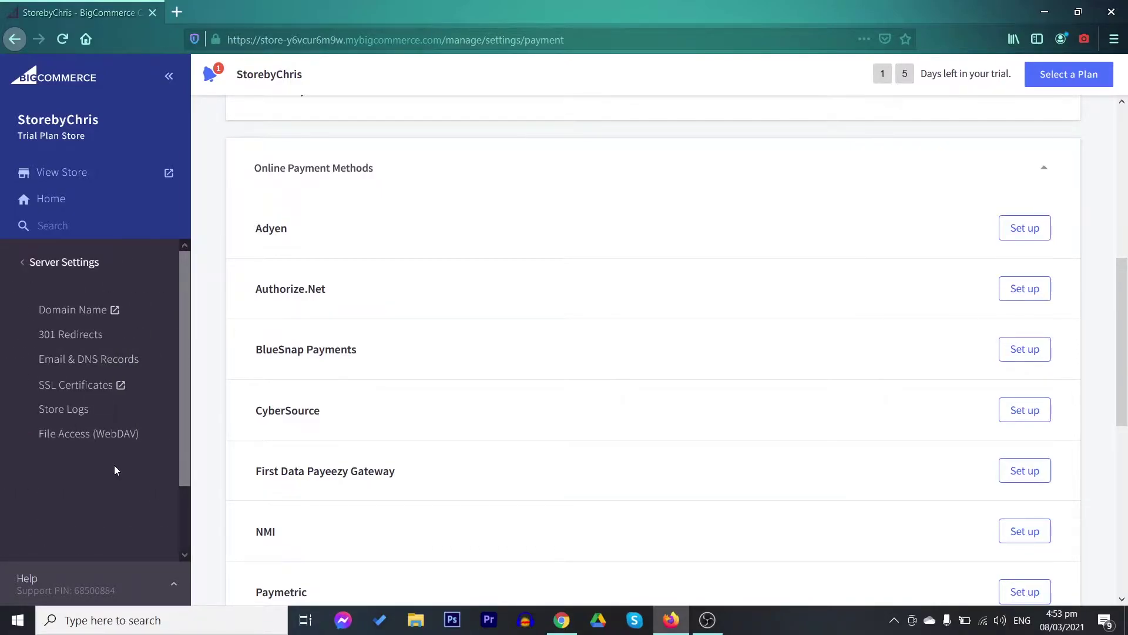
left_click(93, 318)
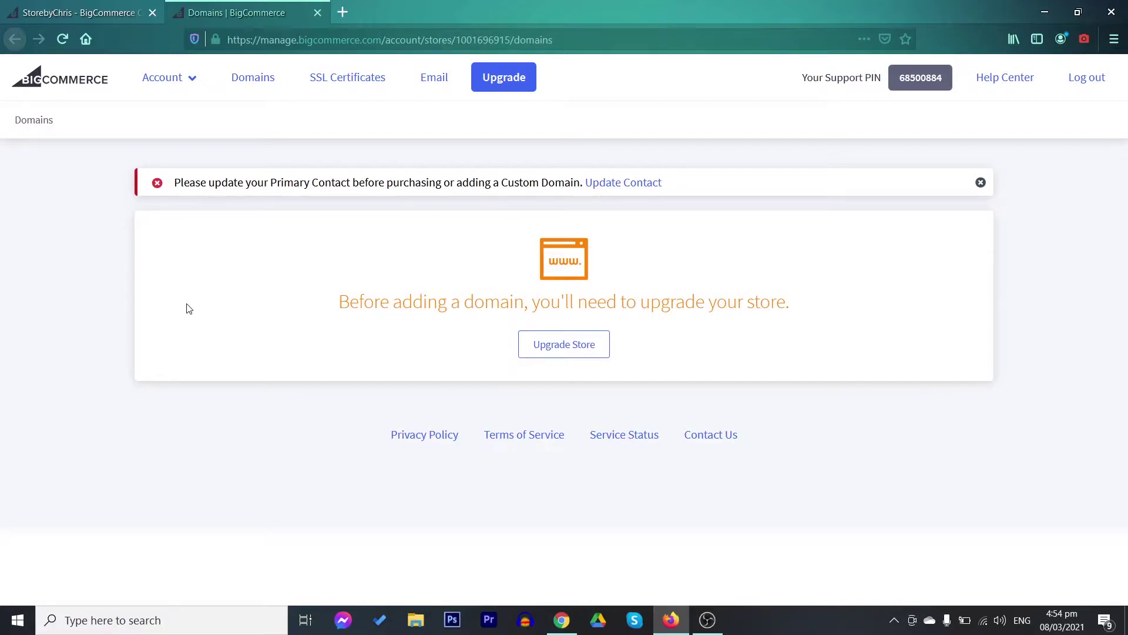
left_click(77, 12)
Look through Account Settings, then return to the settings sections list
left_click(56, 269)
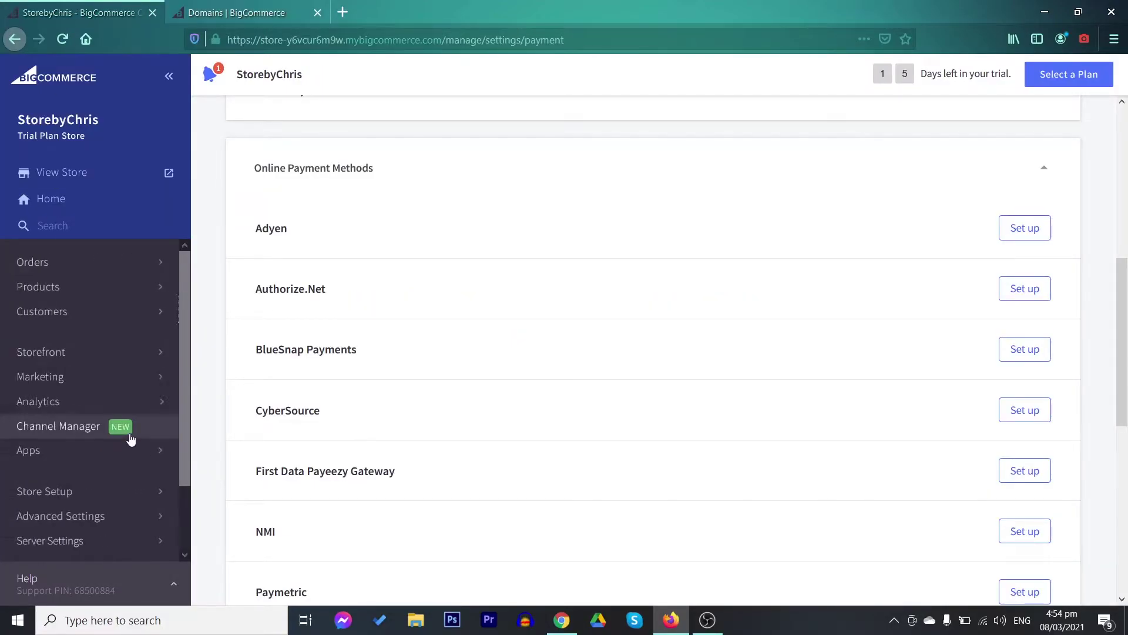
scroll(94, 447, "down", 2)
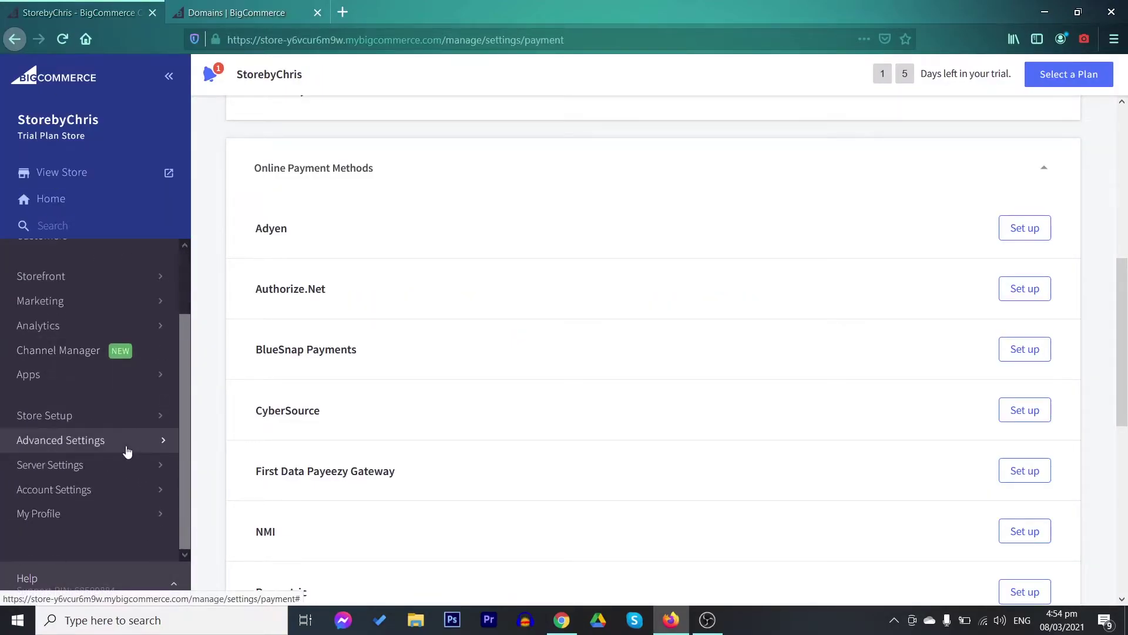
left_click(77, 488)
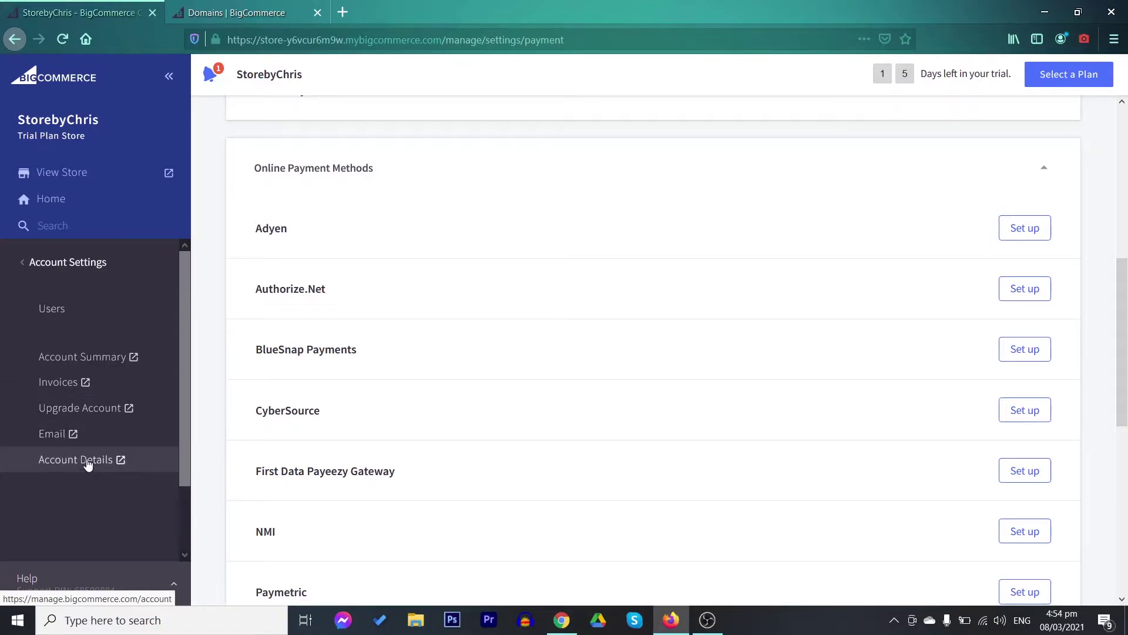
left_click(64, 262)
Open Server Settings > SSL Certificates in a new tab, then return to the store tab
left_click(92, 443)
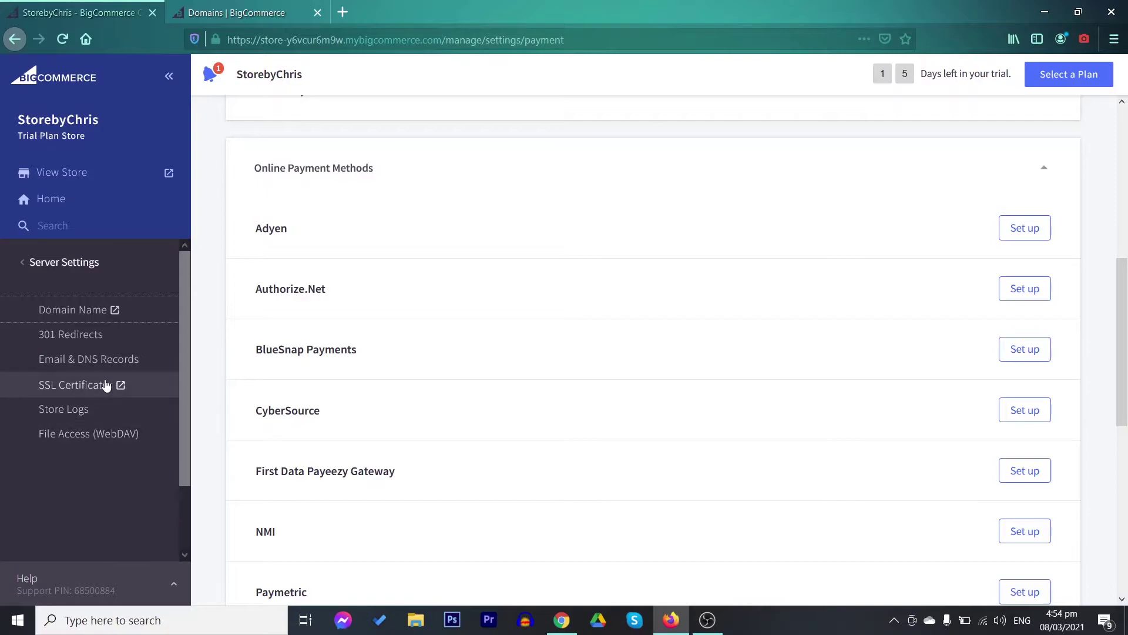
left_click(87, 385)
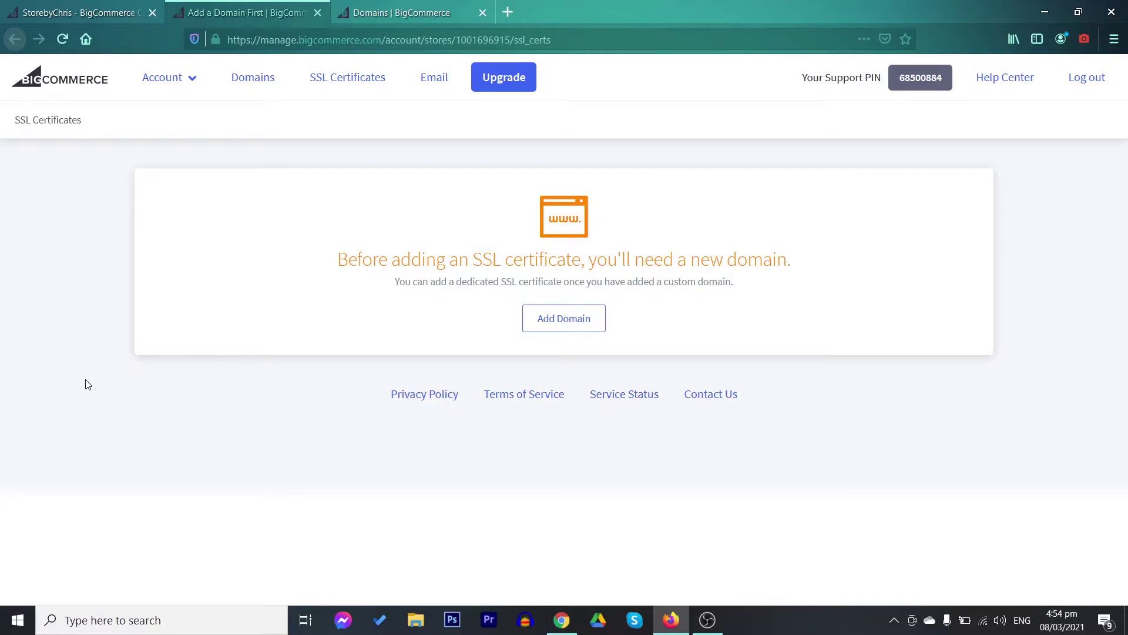
left_click(82, 13)
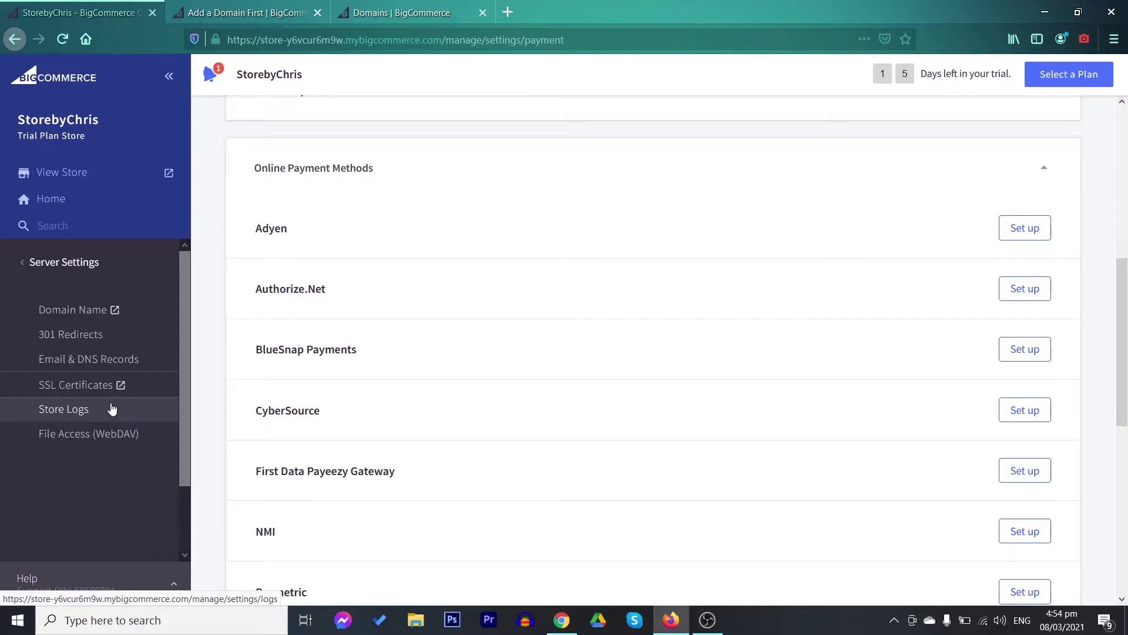
Go to Storefront and open the Theme Marketplace
left_click(31, 262)
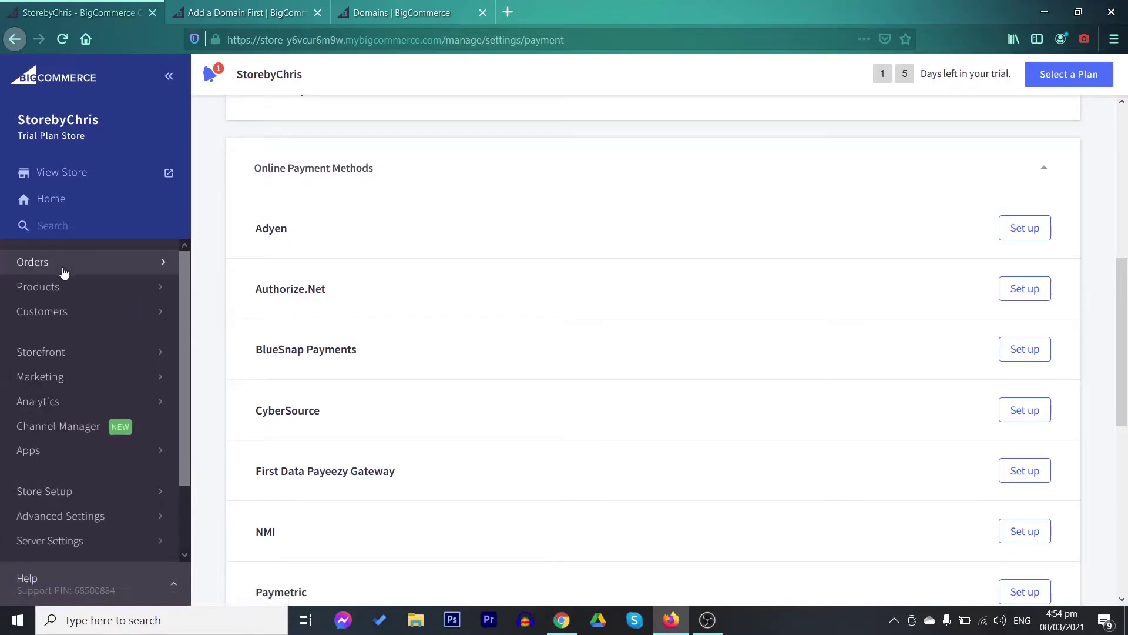
left_click(77, 354)
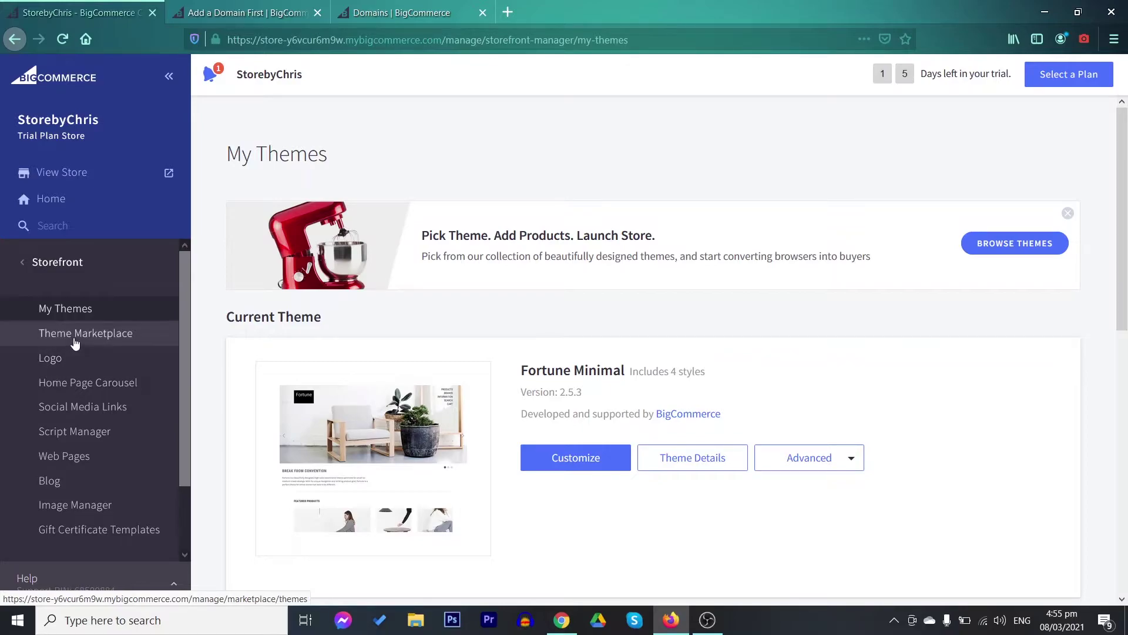
left_click(41, 333)
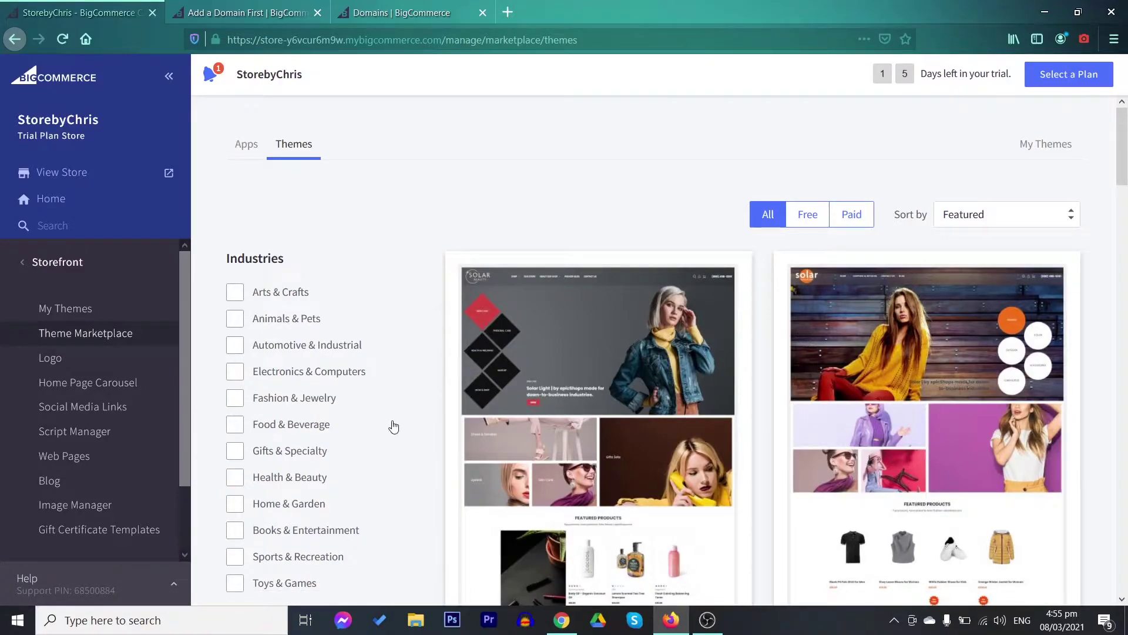
scroll(394, 427, "down", 1)
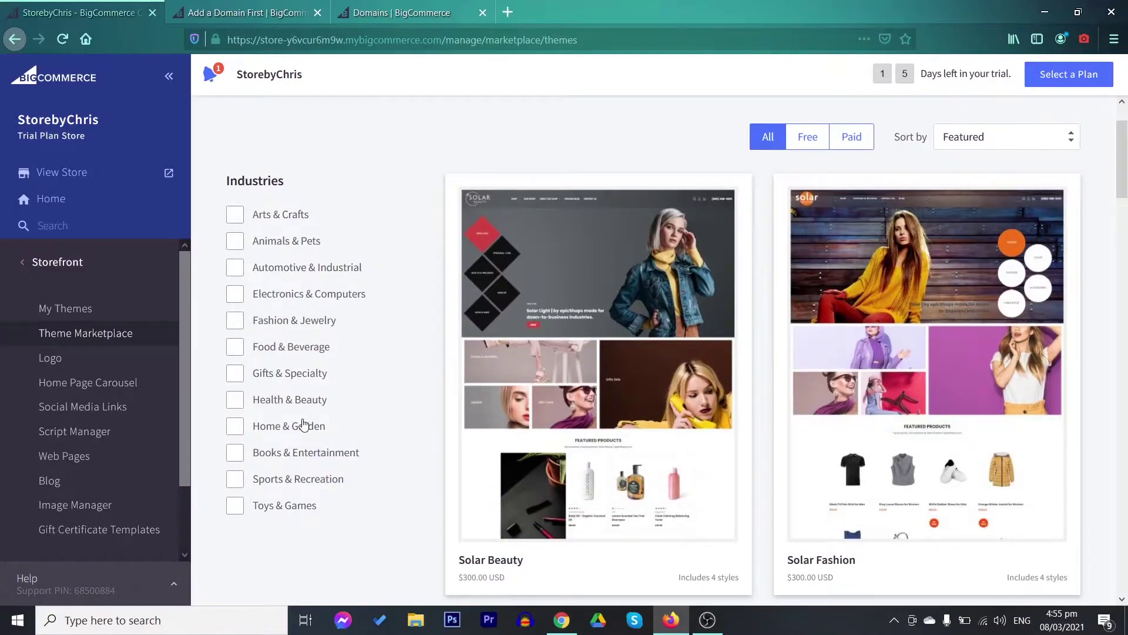
Filter themes to free Home & Garden, browse results, and open Fortune Minimal's details
left_click(234, 429)
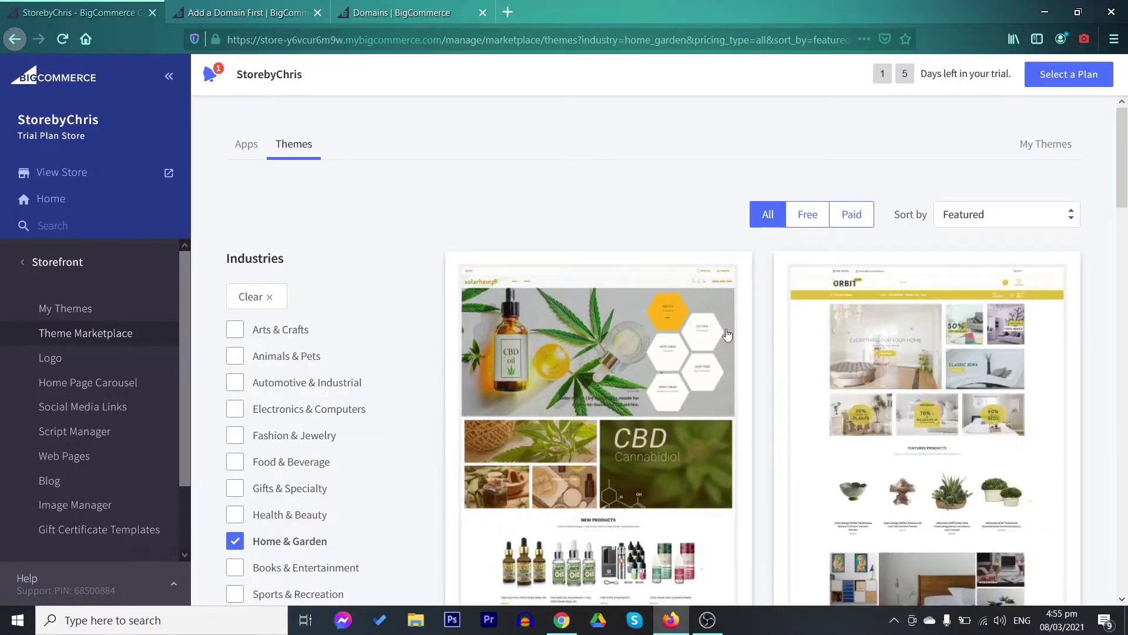
left_click(809, 216)
scroll(810, 221, "down", 6)
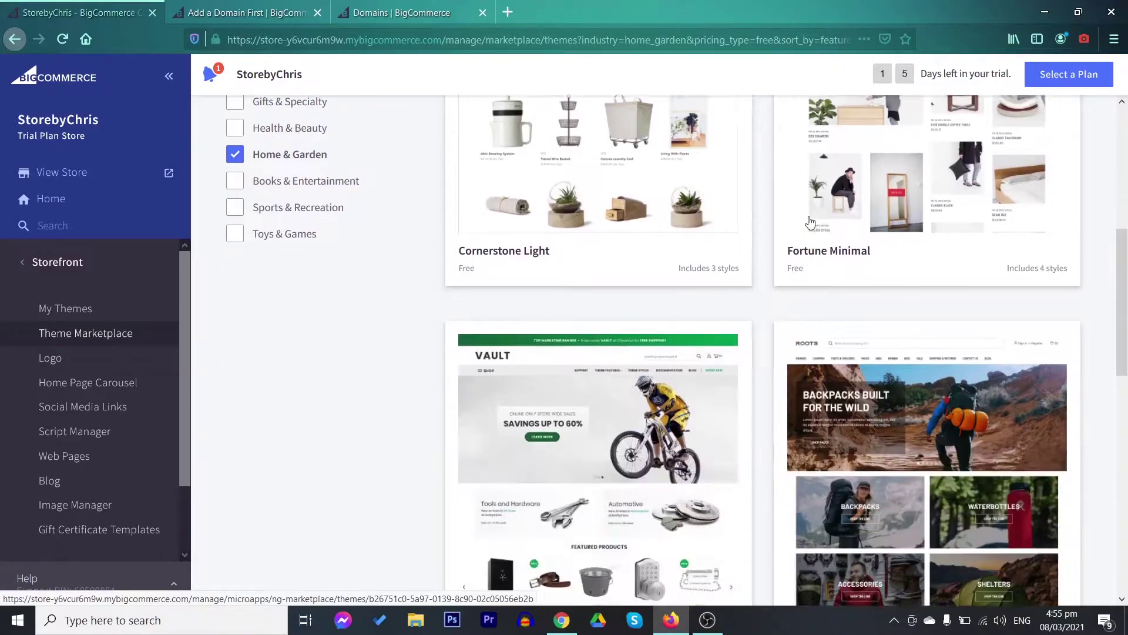
scroll(810, 221, "down", 10)
scroll(896, 327, "up", 5)
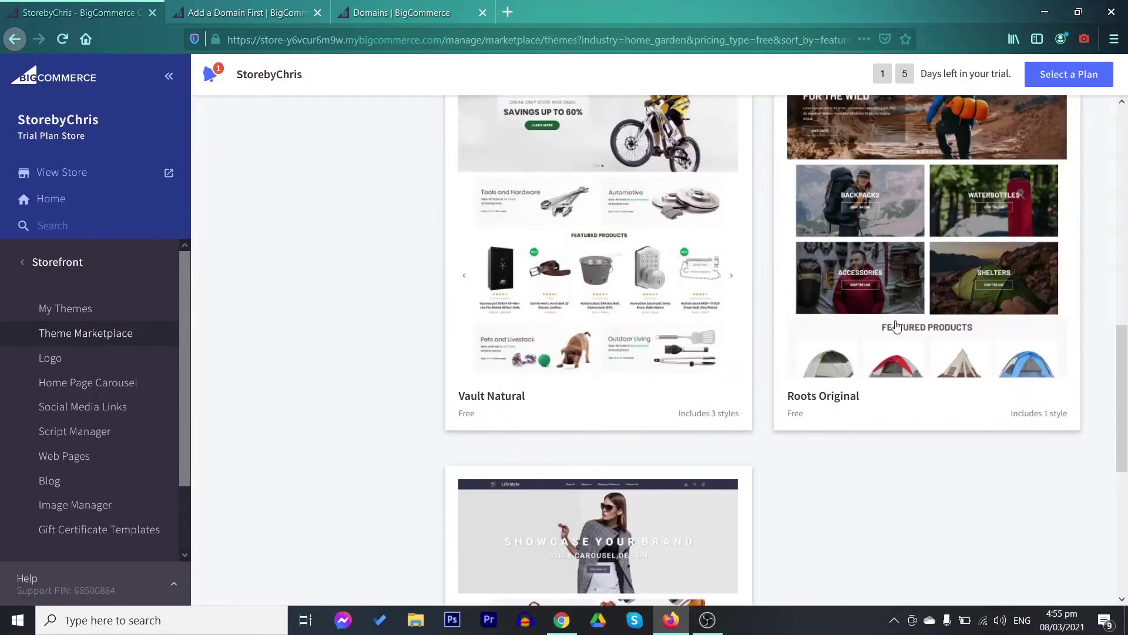
scroll(895, 327, "down", 2)
scroll(909, 418, "up", 12)
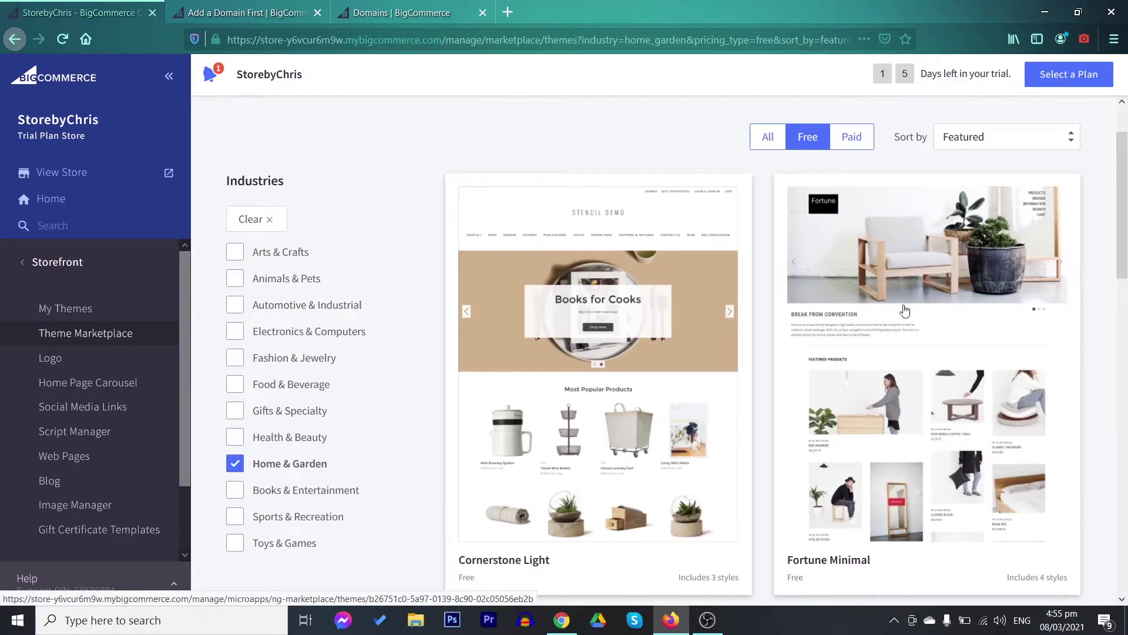
left_click(946, 243)
left_click(932, 177)
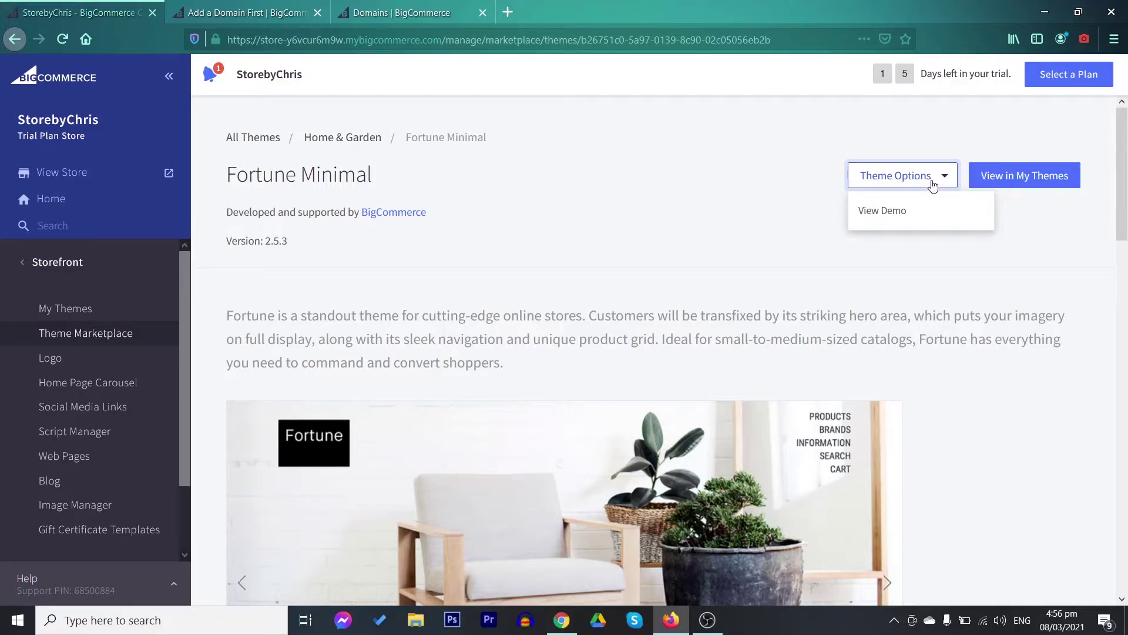
Go back from the Fortune Minimal details to My Themes, where it is the current theme
key("alt+Left")
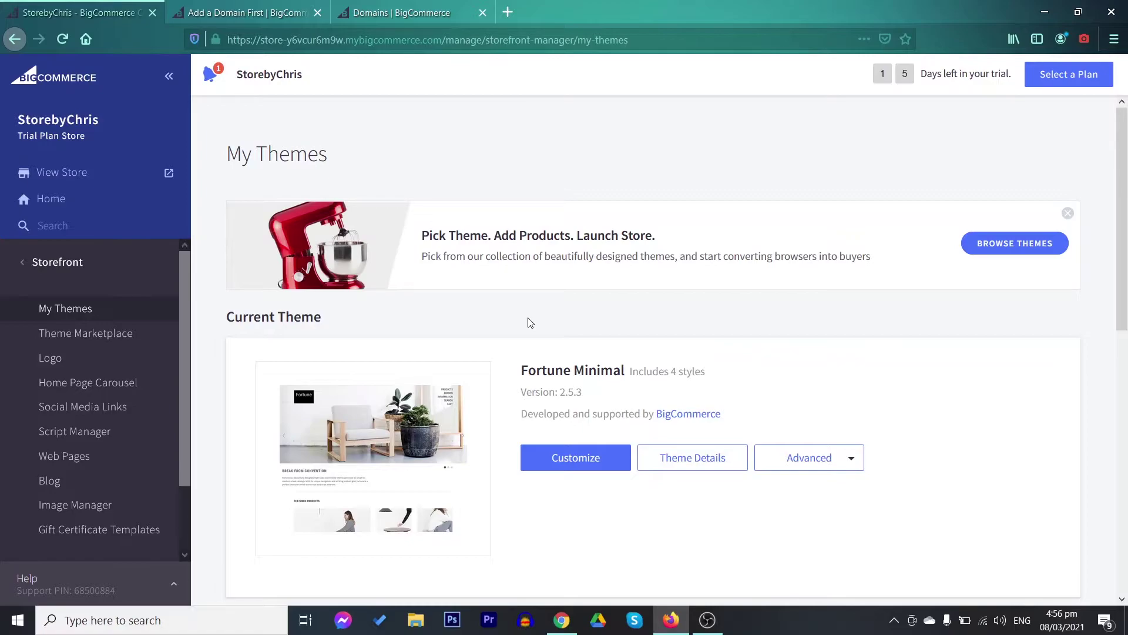
Open Storefront > Logo and review the favicon section and the StorebyChris text logo options
left_click(108, 357)
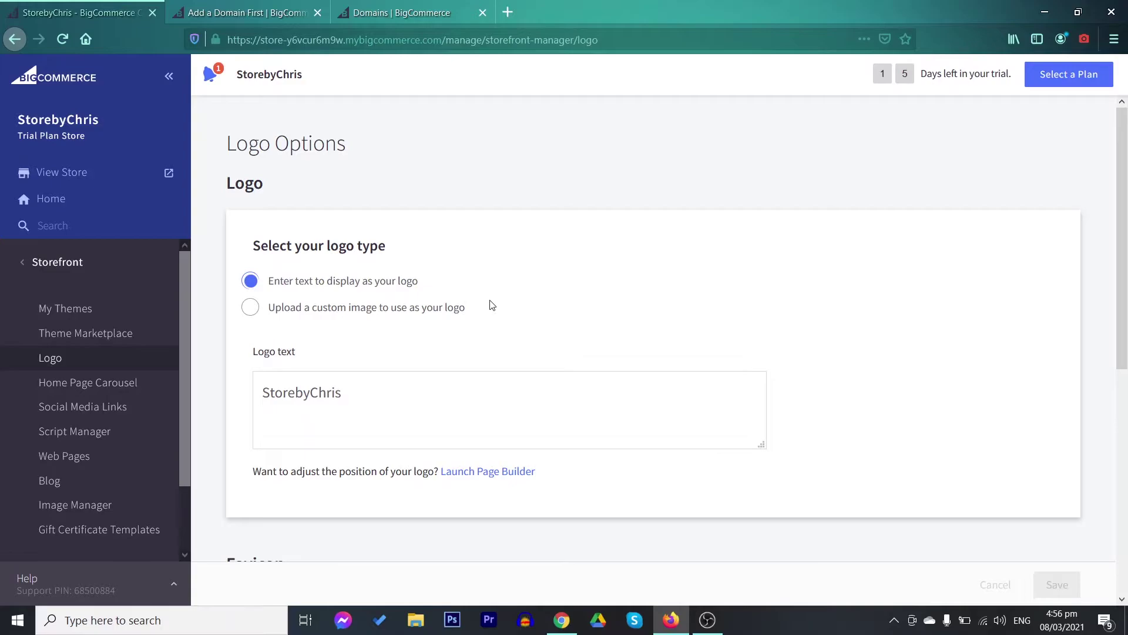
scroll(492, 305, "down", 6)
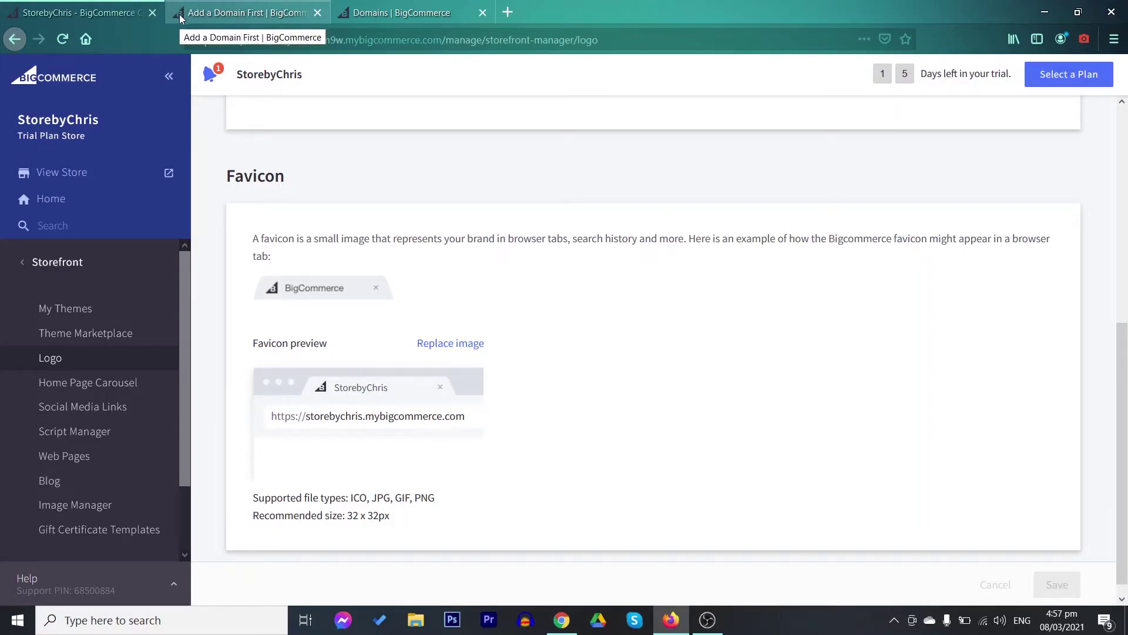
scroll(457, 369, "down", 1)
scroll(458, 369, "up", 5)
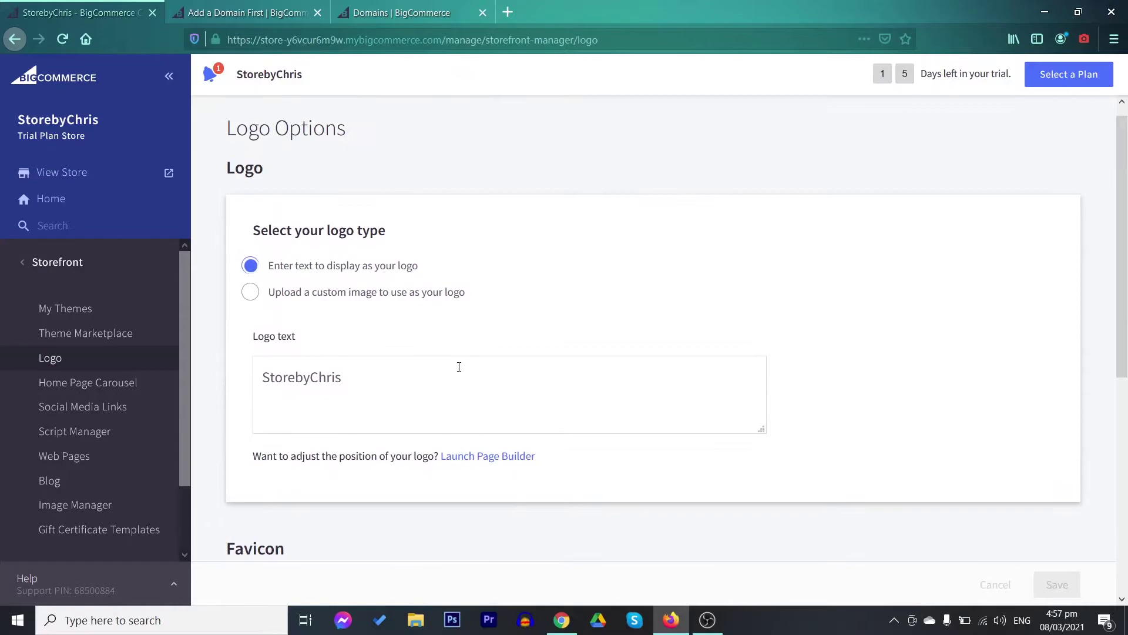
scroll(469, 374, "up", 1)
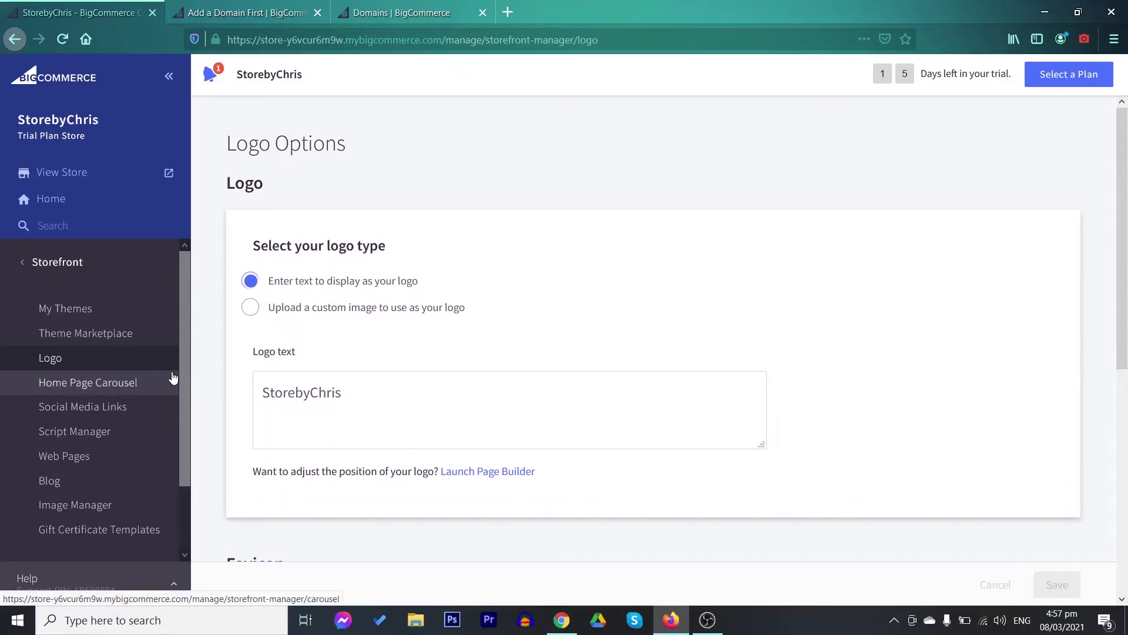
From My Themes, launch Page Builder on the Fortune Minimal theme's homepage and scroll through it
left_click(96, 314)
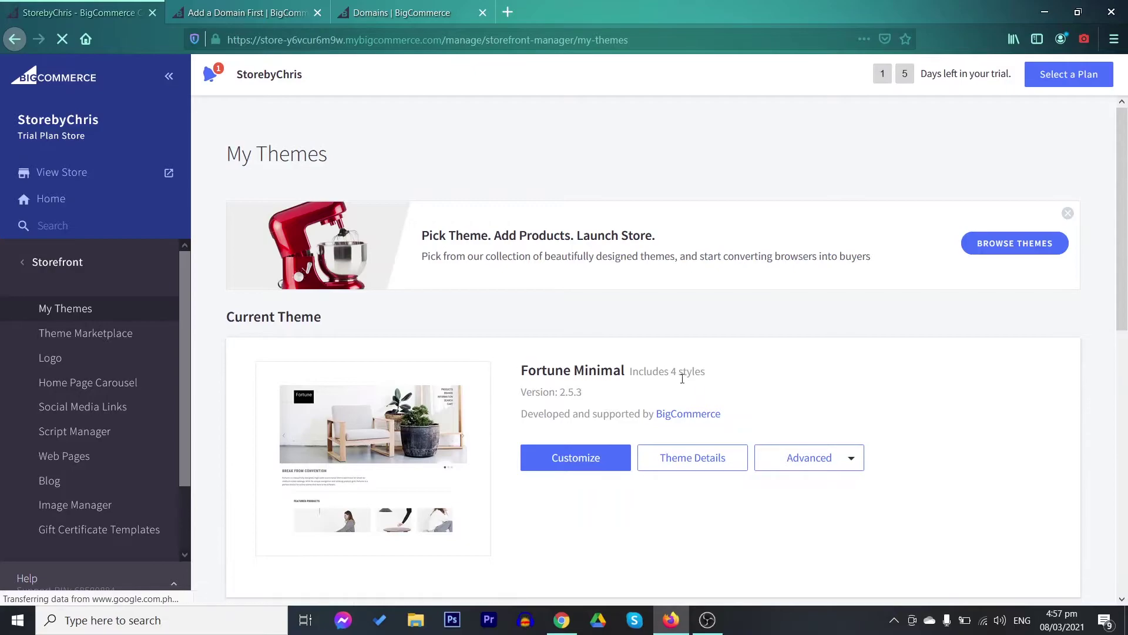
scroll(693, 376, "down", 2)
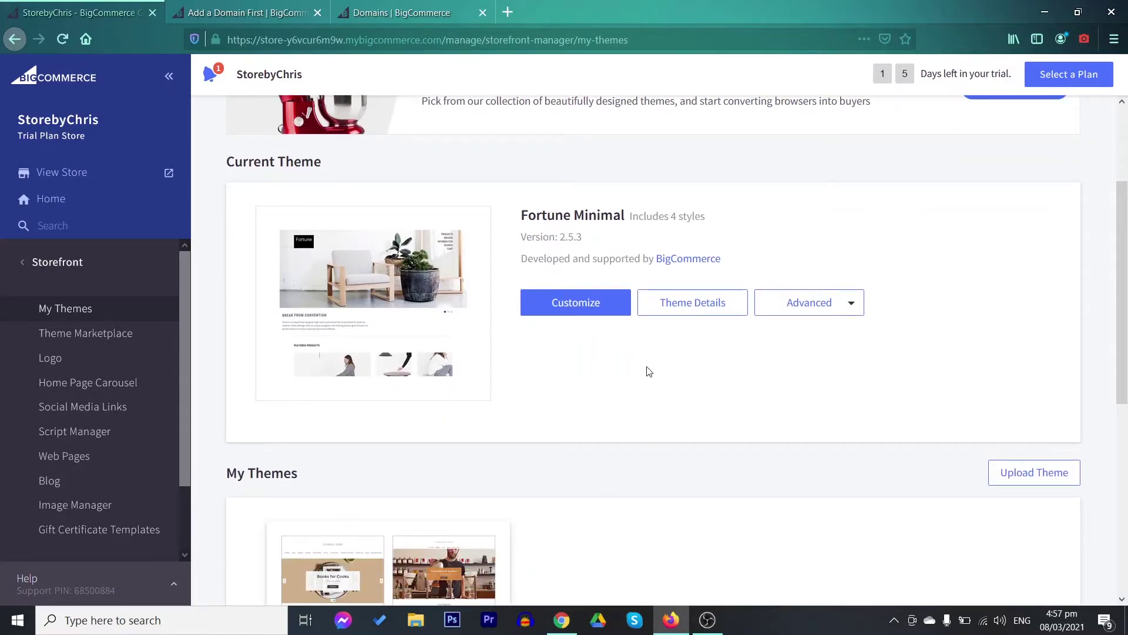
left_click(562, 305)
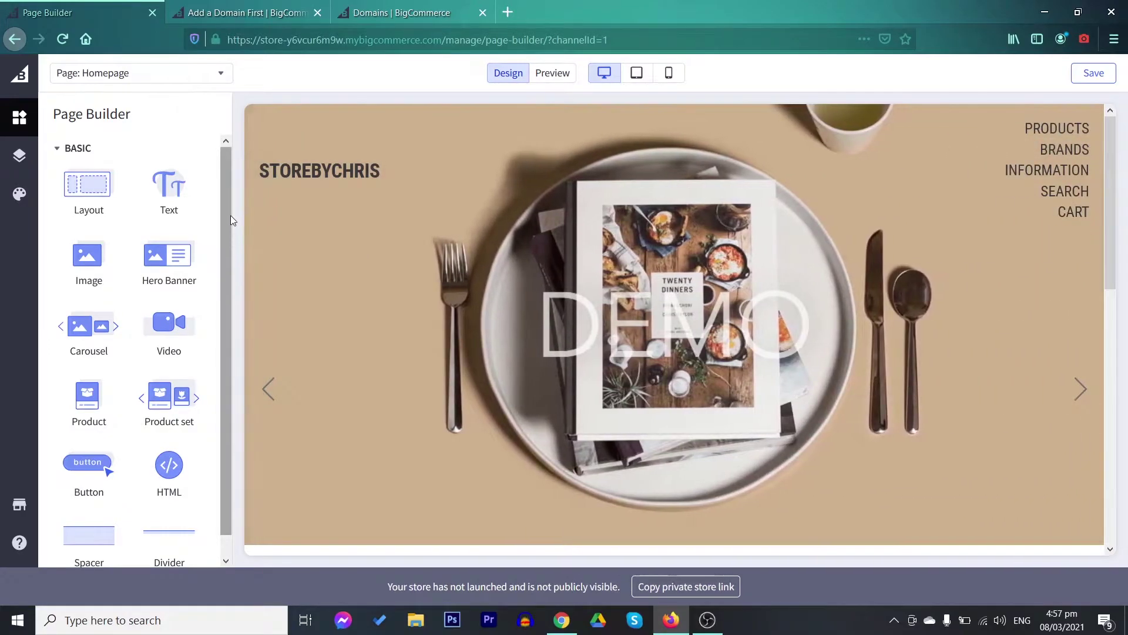
scroll(229, 213, "down", 1)
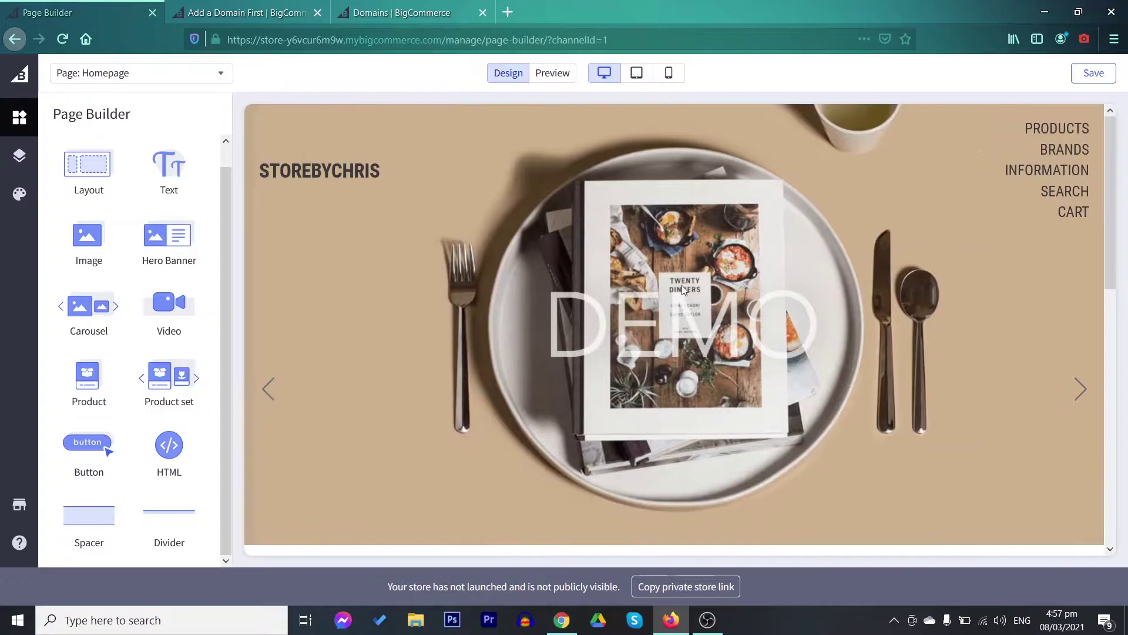
scroll(682, 312, "down", 3)
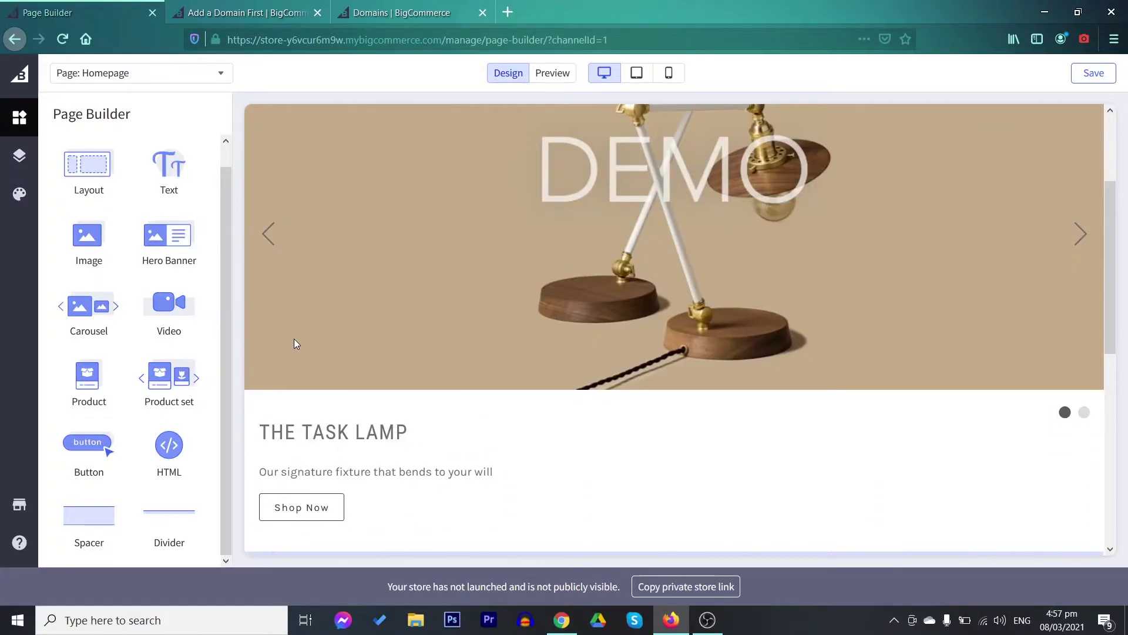
scroll(637, 397, "up", 3)
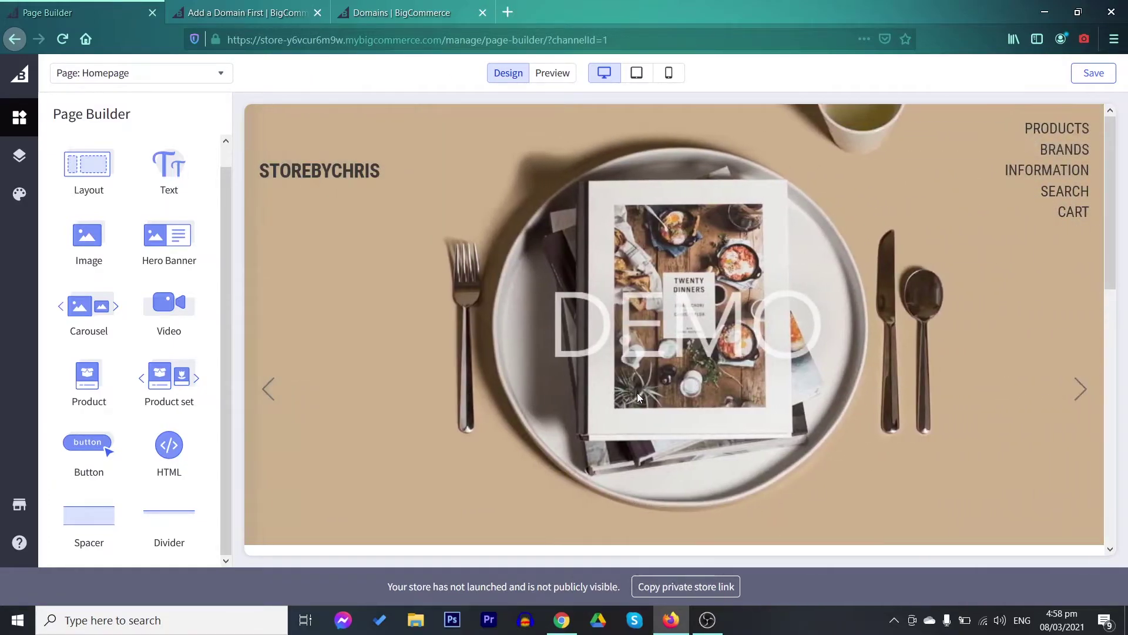
scroll(638, 398, "down", 3)
scroll(639, 398, "down", 3)
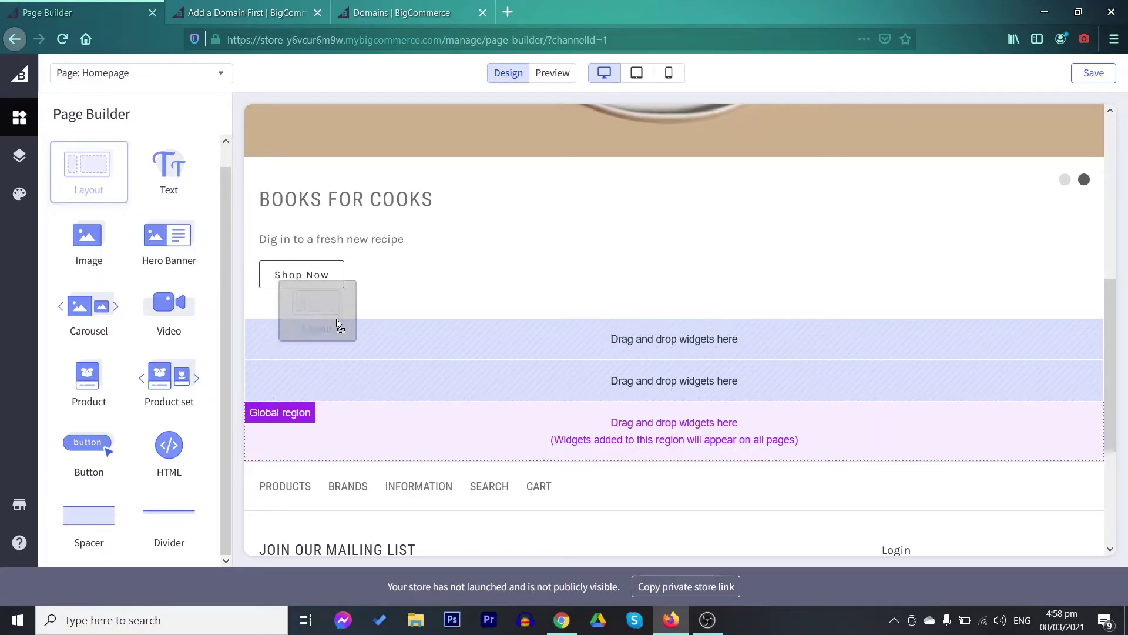
Drop a 2-column Layout widget under the carousel and adjust the columns to a near-even split
left_click_drag(338, 323, 555, 349)
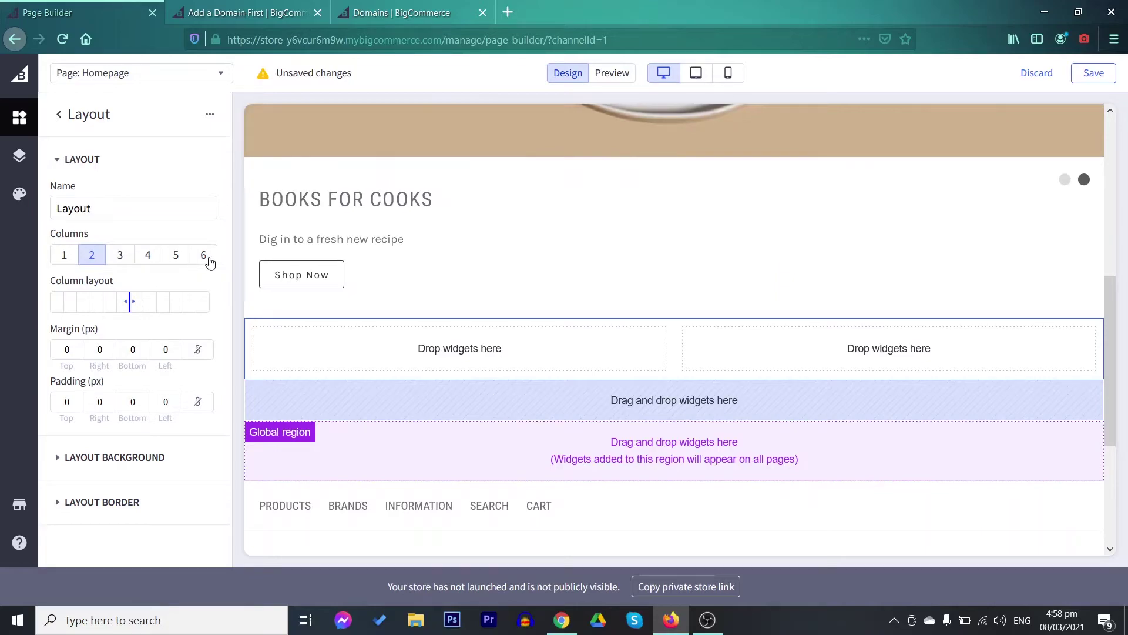
left_click_drag(129, 301, 134, 306)
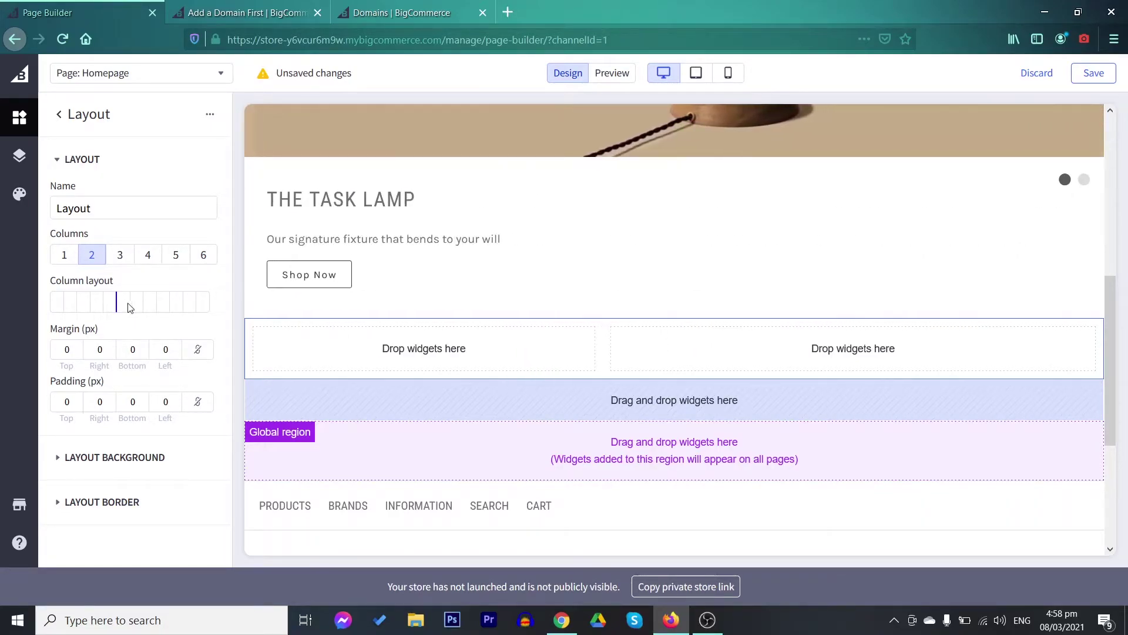
left_click_drag(141, 302, 135, 304)
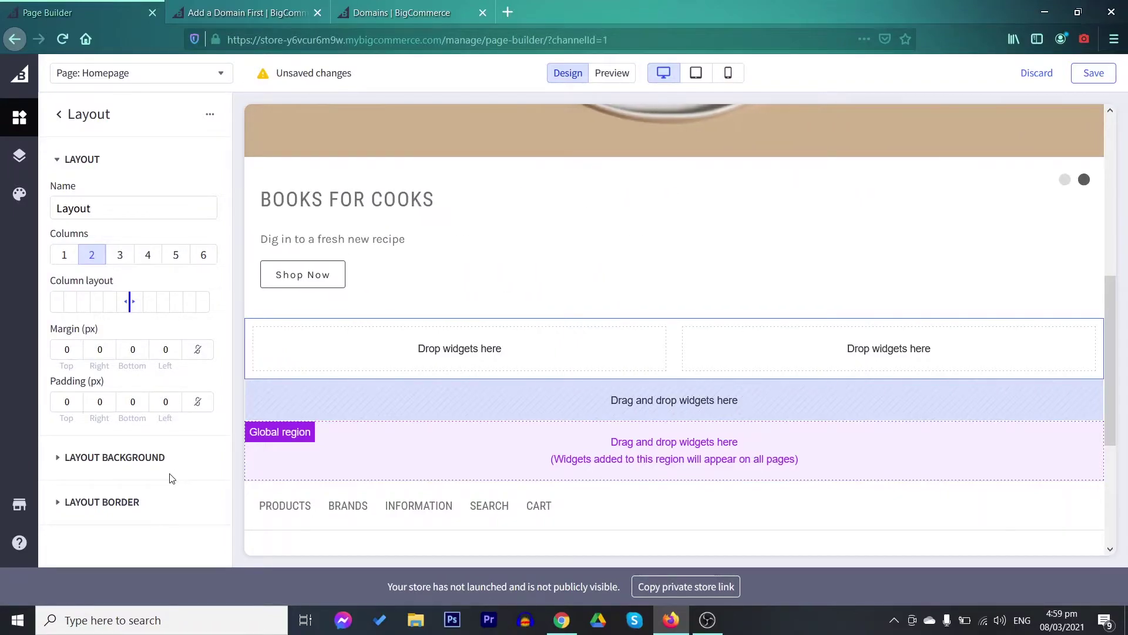
Place a Text widget in the layout's left column
key("Escape")
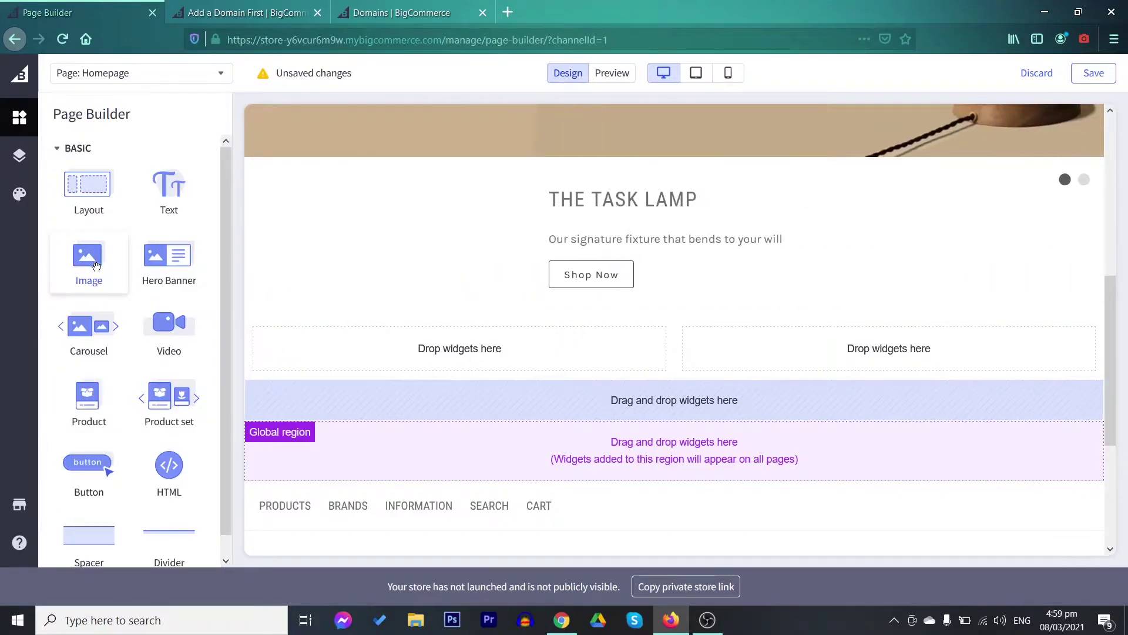
scroll(167, 318, "down", 1)
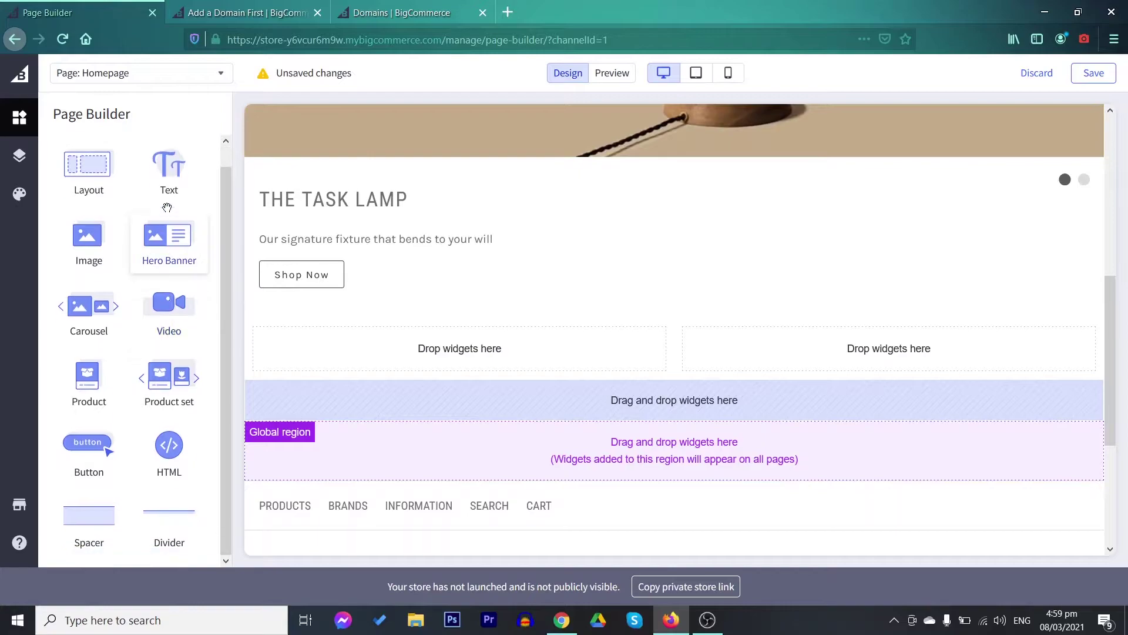
left_click_drag(168, 167, 418, 342)
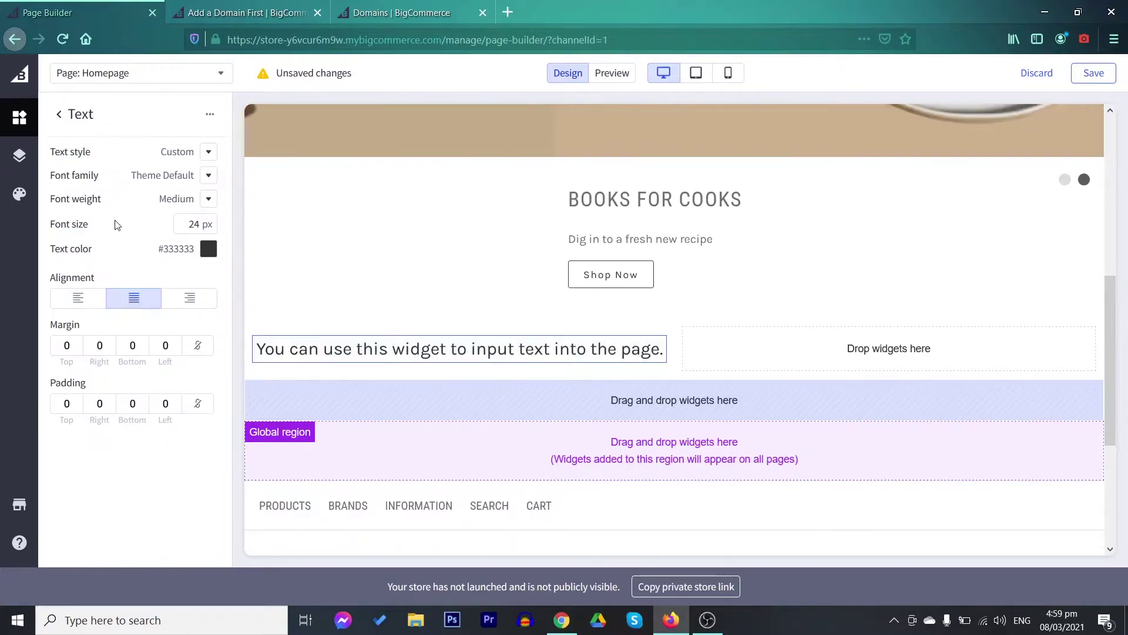
left_click(65, 113)
Place a plant Image widget in the layout's right column
left_click_drag(93, 272, 834, 365)
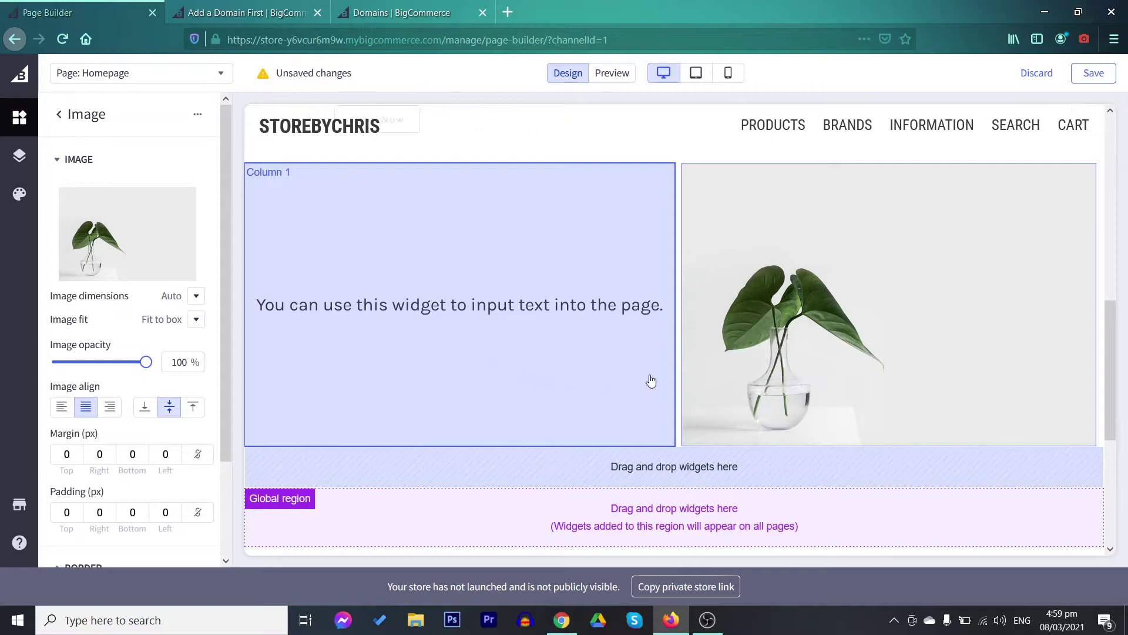
scroll(650, 382, "up", 4)
key("Escape")
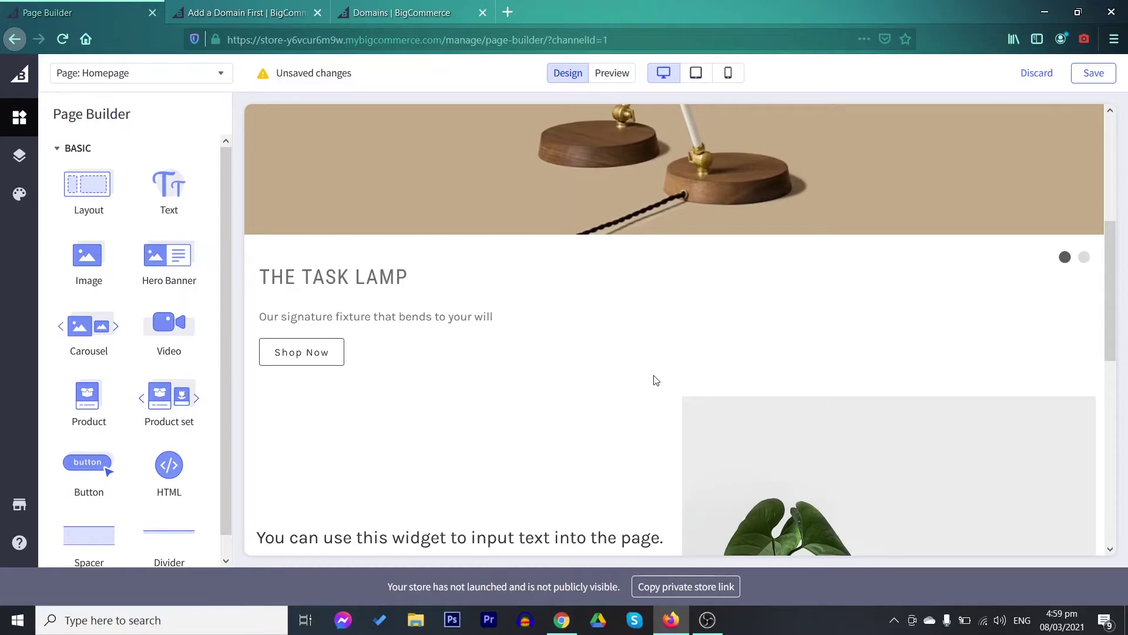
scroll(661, 340, "down", 4)
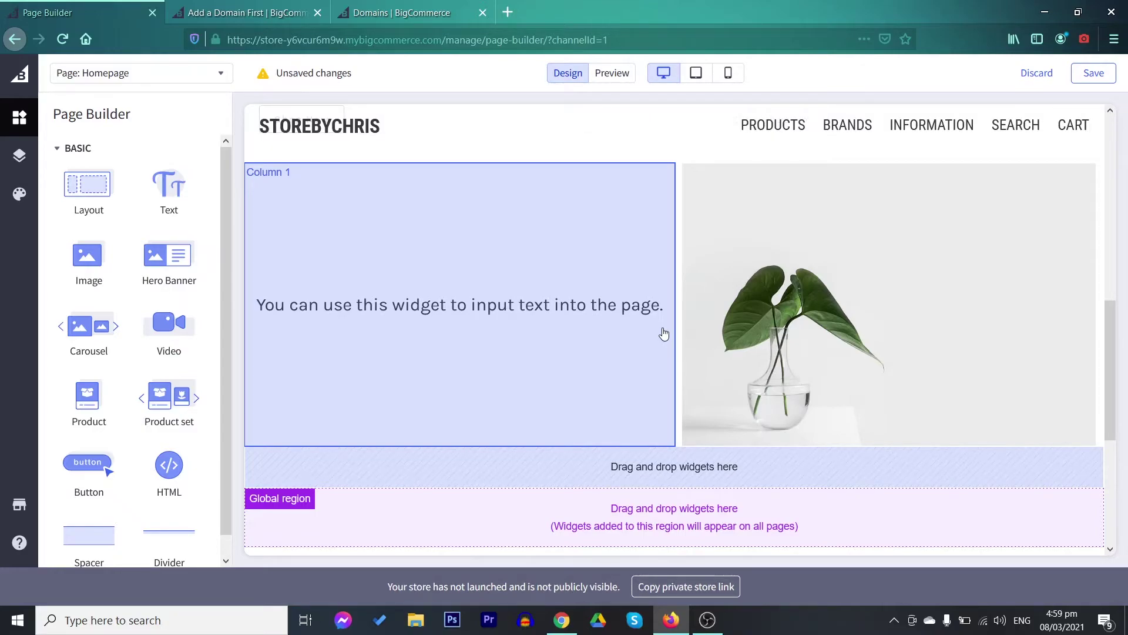
scroll(646, 253, "up", 4)
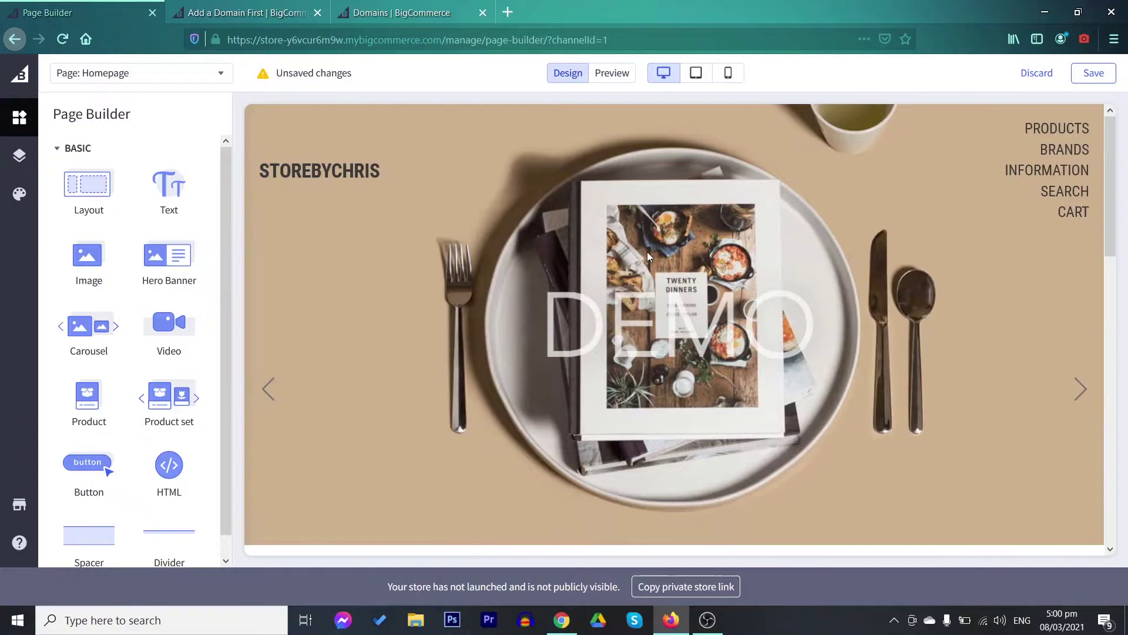
Preview the homepage at tablet, phone and desktop sizes, then show the Layers panel
left_click(697, 73)
left_click(728, 73)
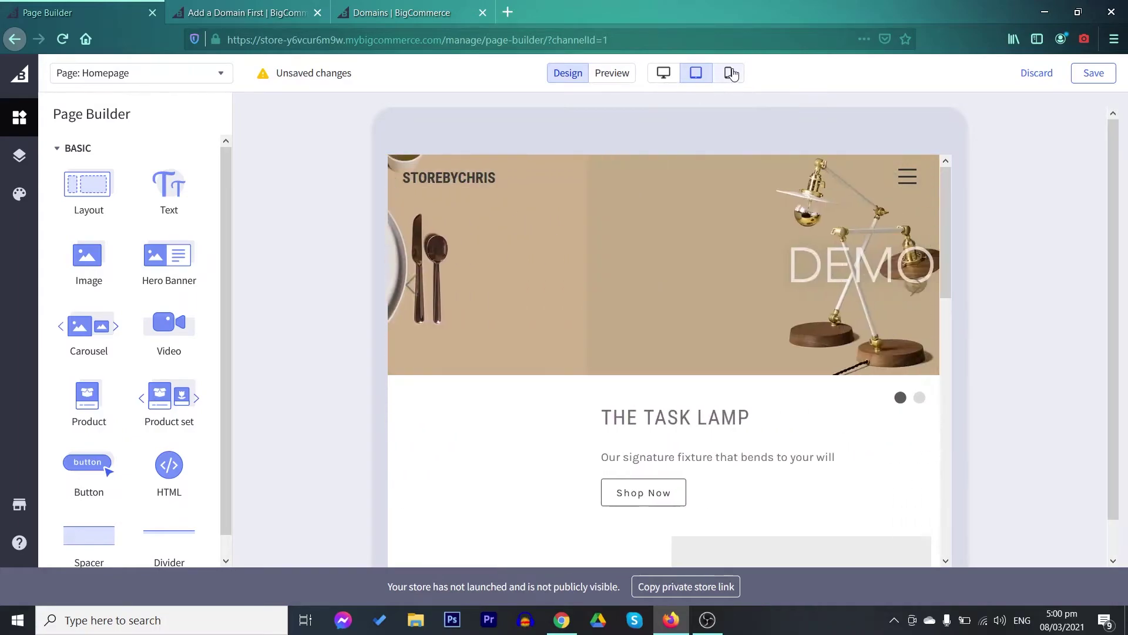
scroll(700, 295, "down", 10)
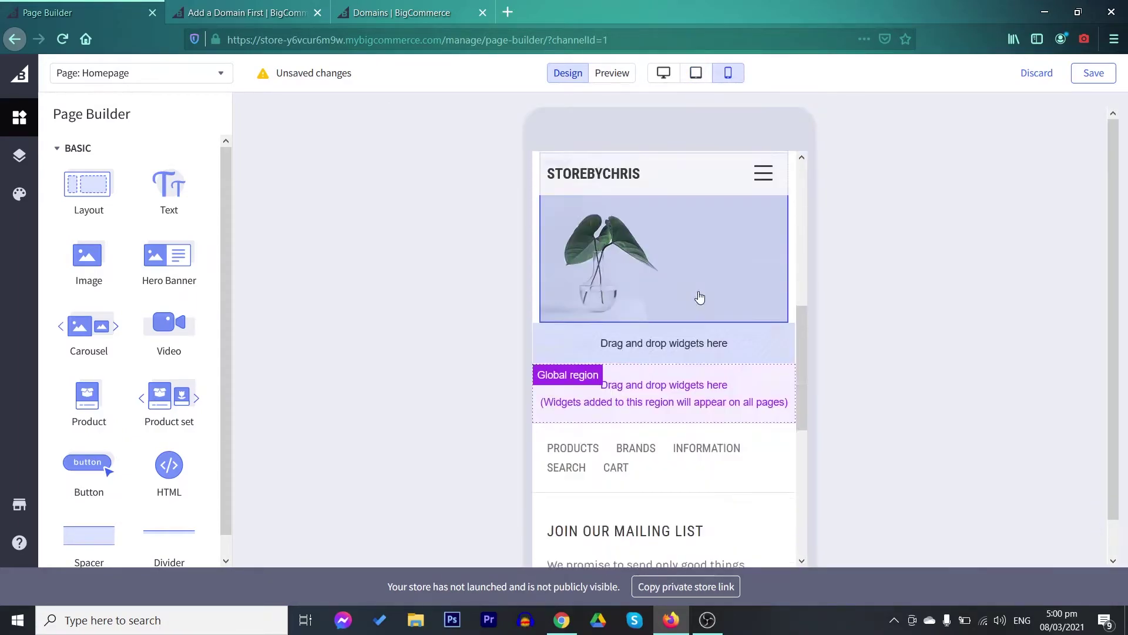
left_click(663, 73)
scroll(777, 228, "down", 8)
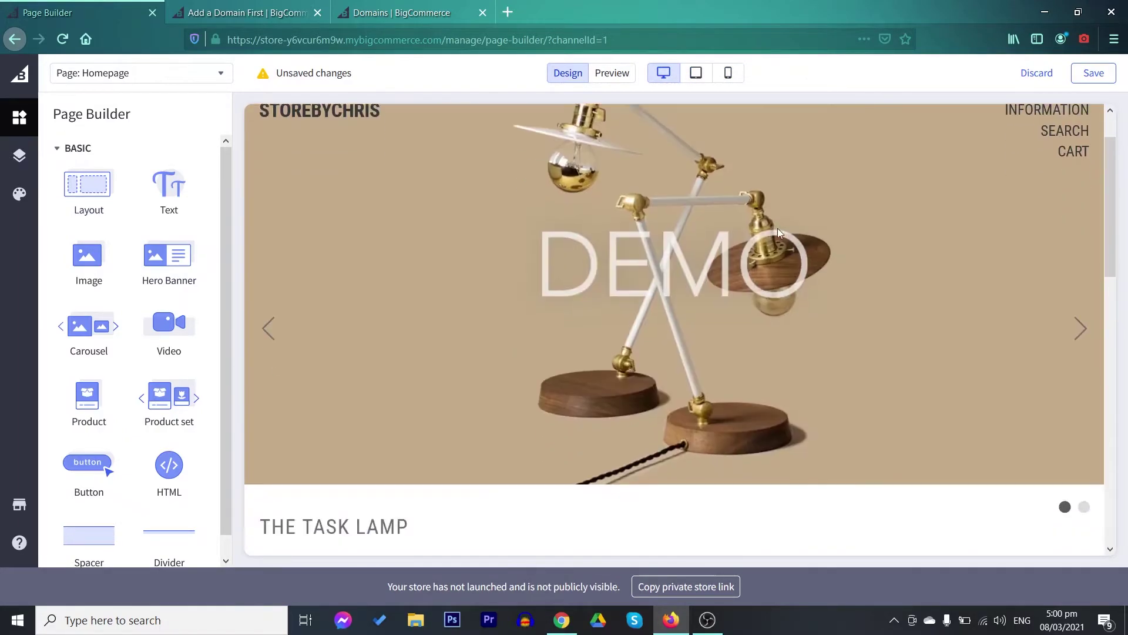
scroll(777, 234, "down", 4)
scroll(776, 233, "up", 10)
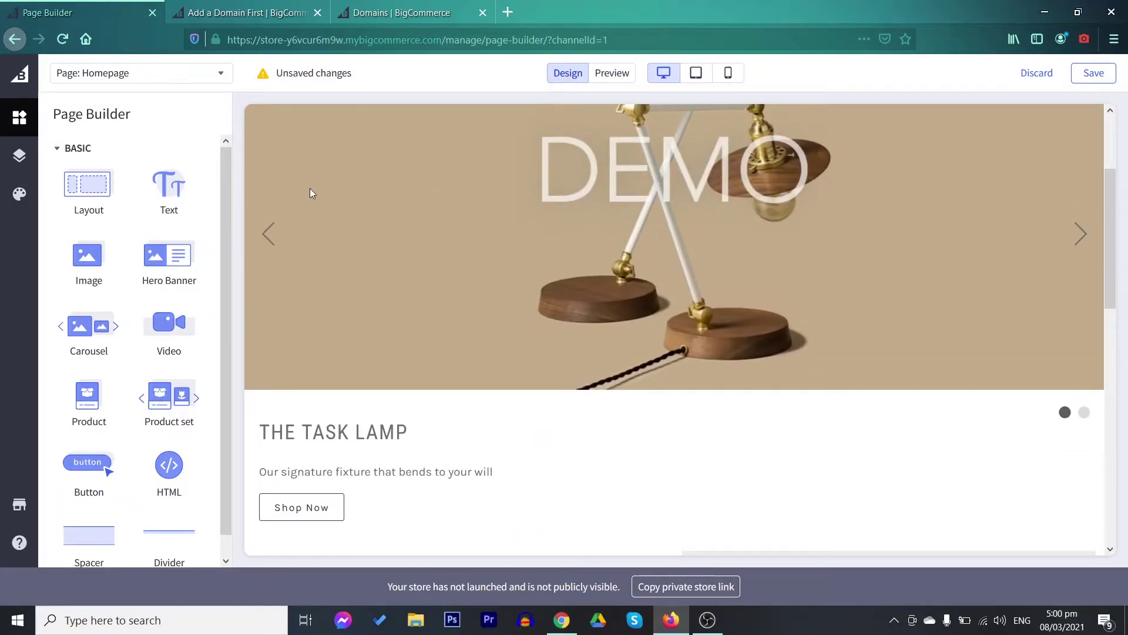
left_click(20, 157)
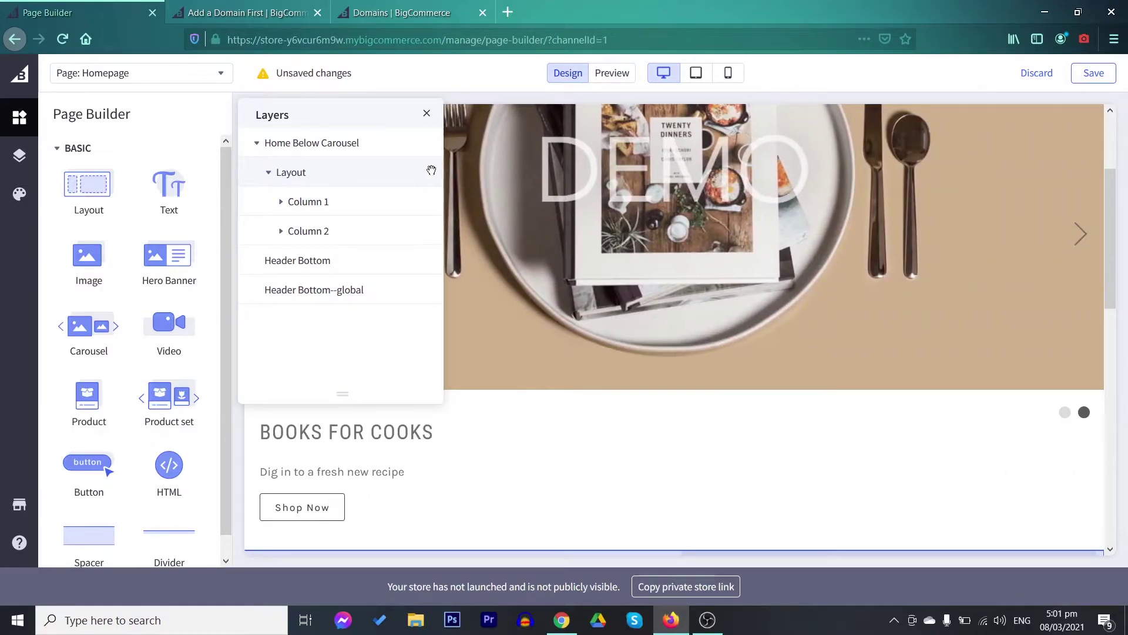
Drag the Layout layer from Home Below Carousel into the Header Bottom--global region
left_click_drag(431, 170, 430, 196)
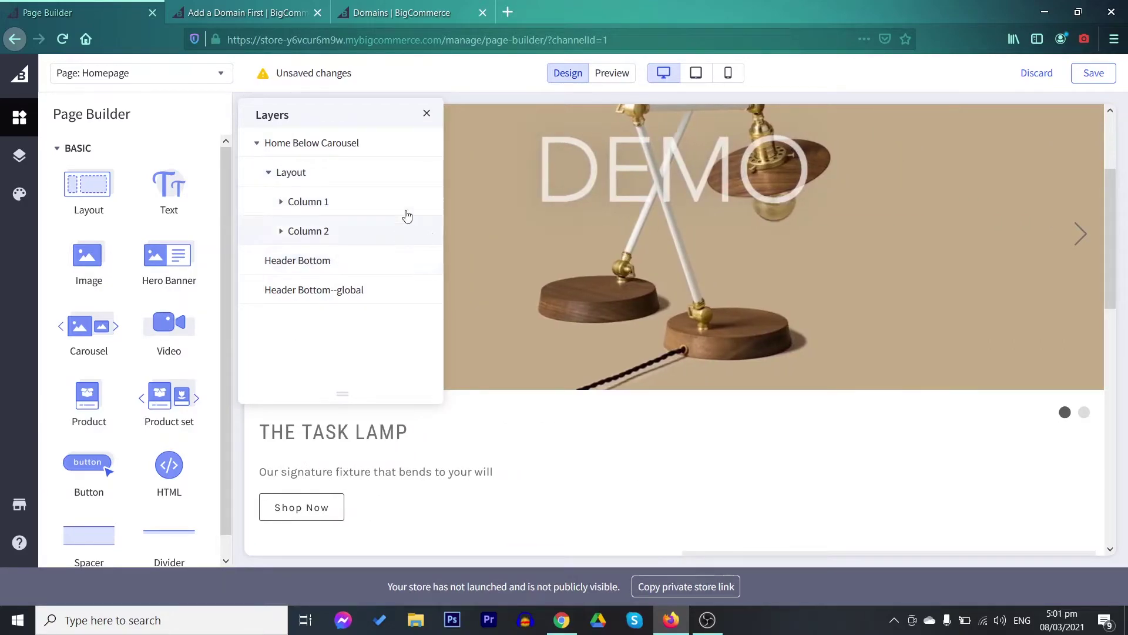
left_click_drag(432, 171, 425, 280)
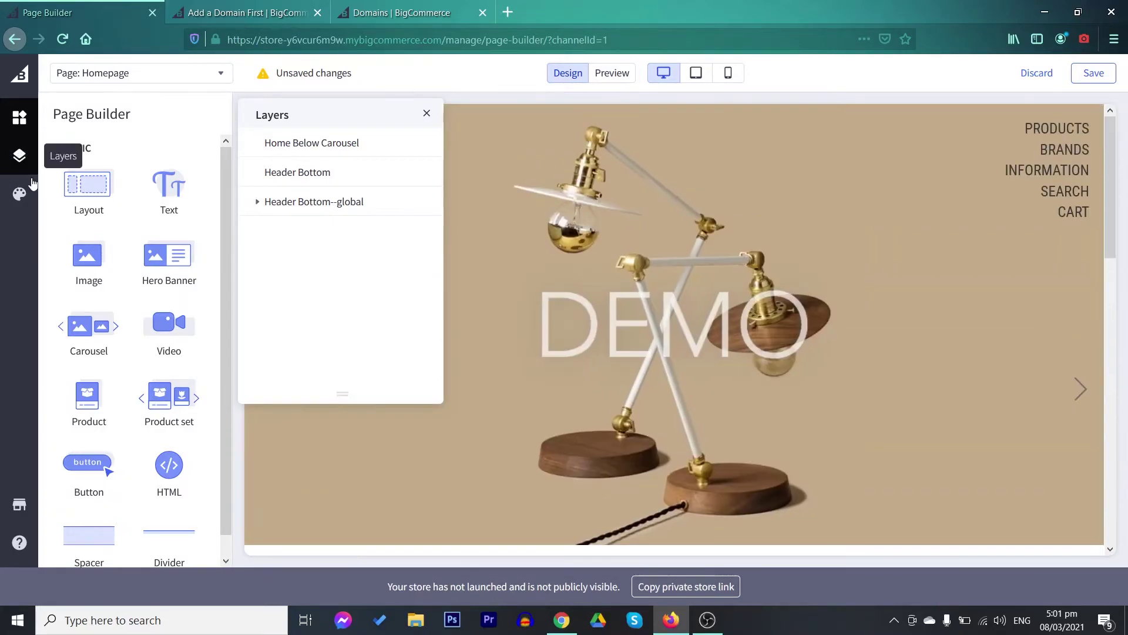
Review General Colors in Theme Styles, then return to the Page Builder widget list
left_click(30, 187)
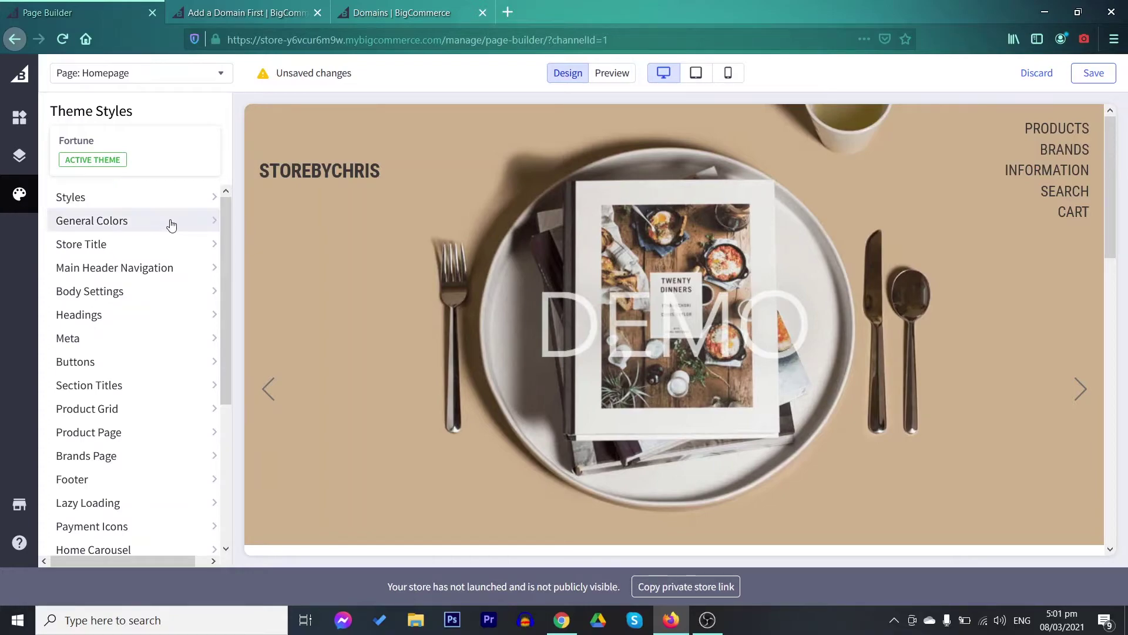
scroll(458, 232, "down", 2)
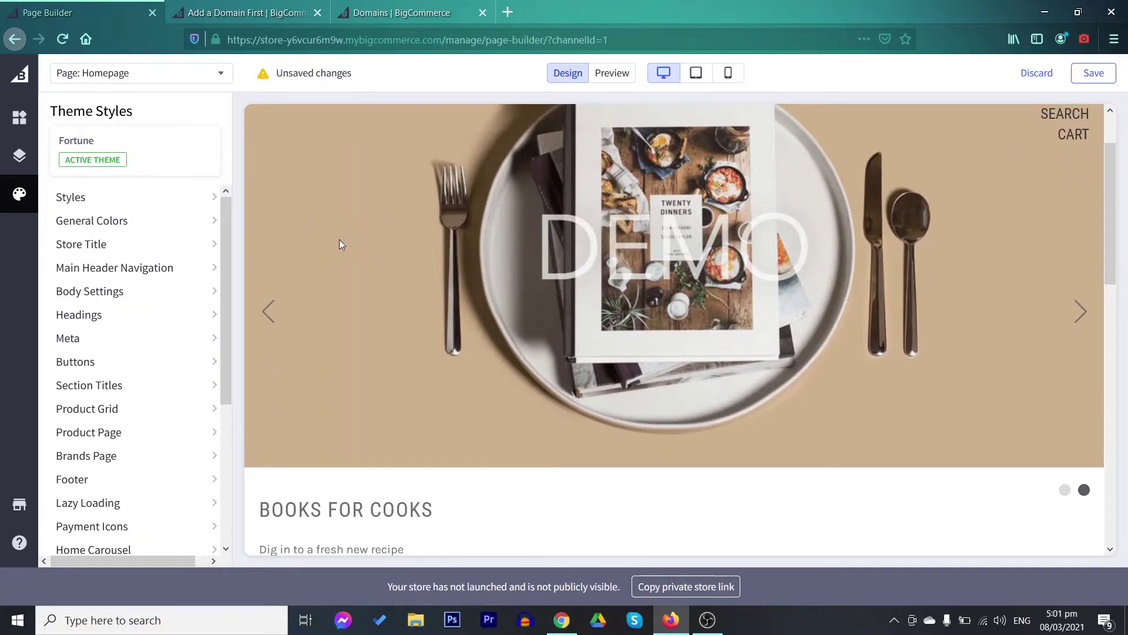
left_click(129, 221)
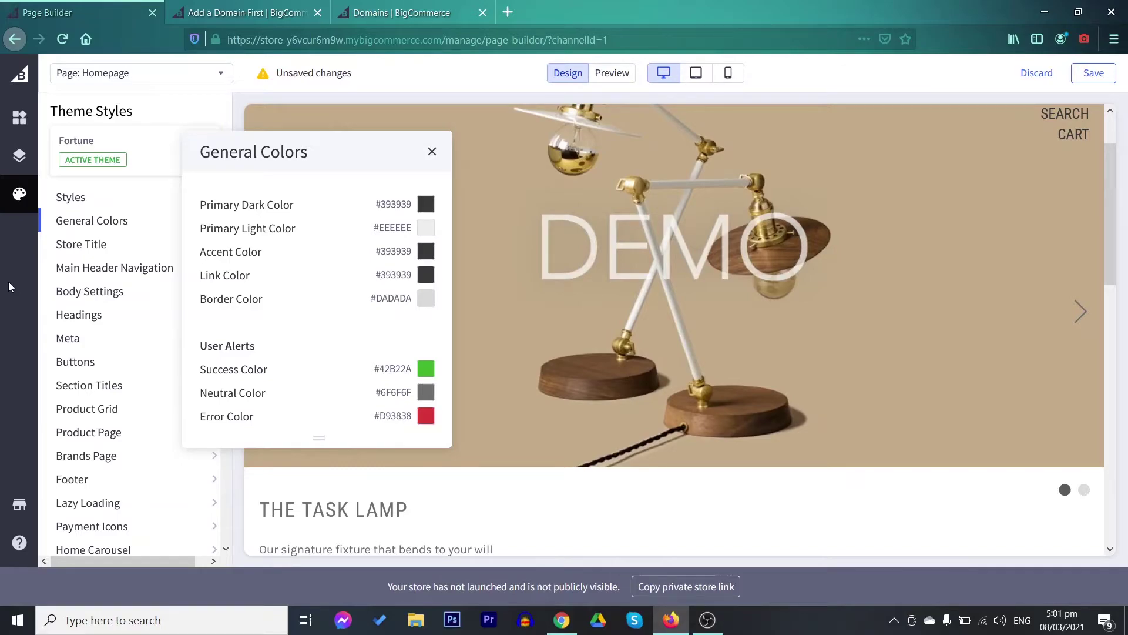
left_click(432, 152)
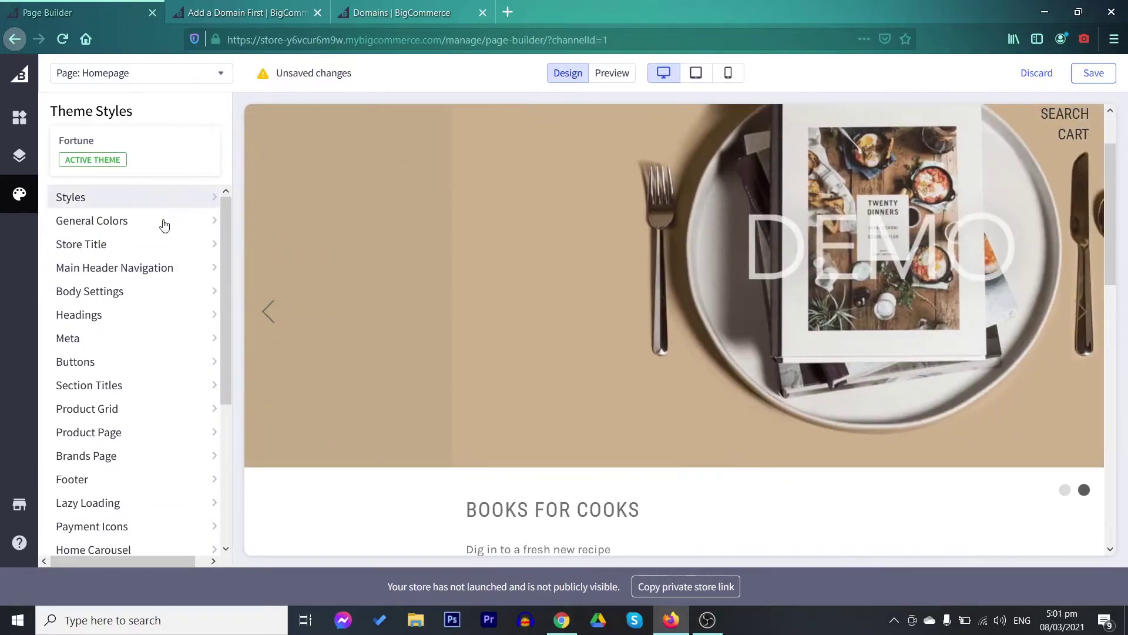
left_click(19, 118)
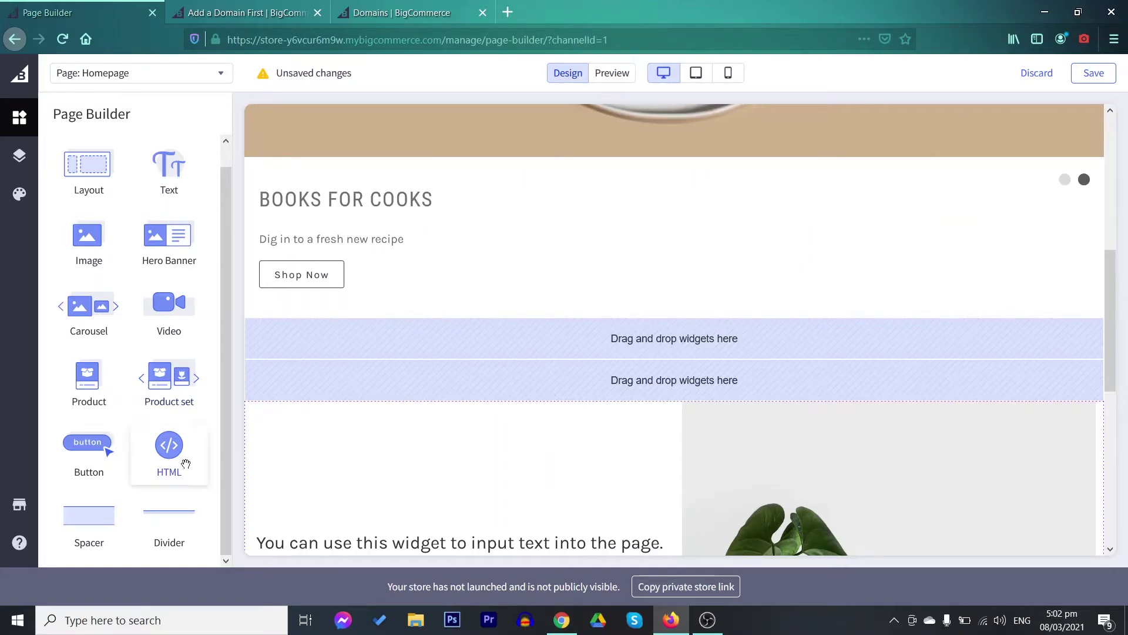
Place an HTML widget in the first drop zone under the carousel and save the homepage
left_click_drag(169, 445, 623, 351)
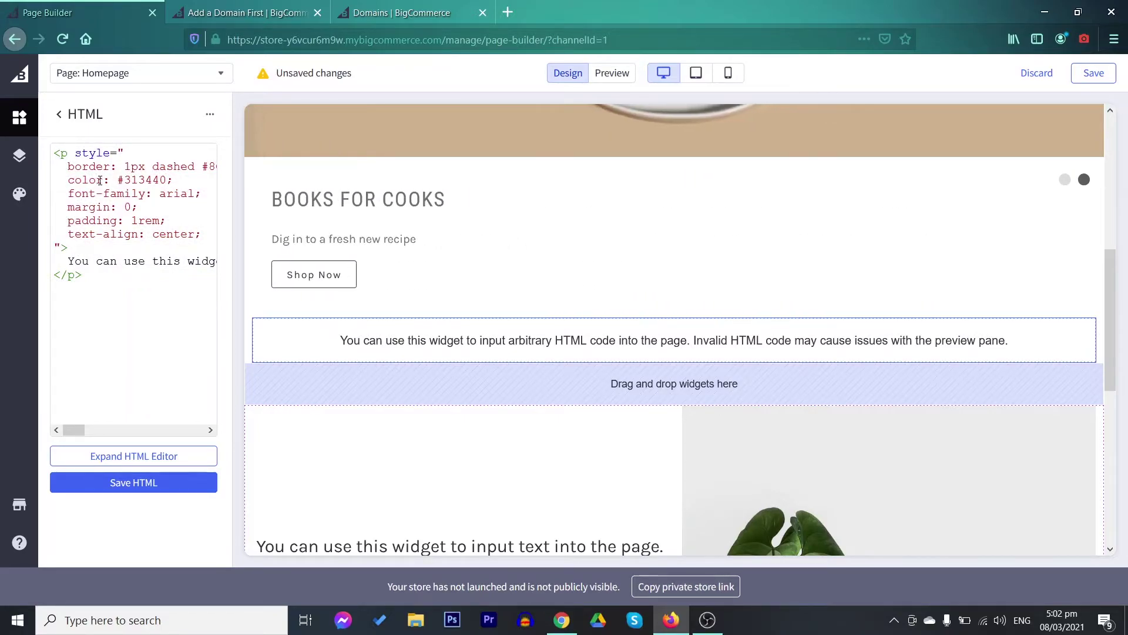
scroll(905, 277, "up", 5)
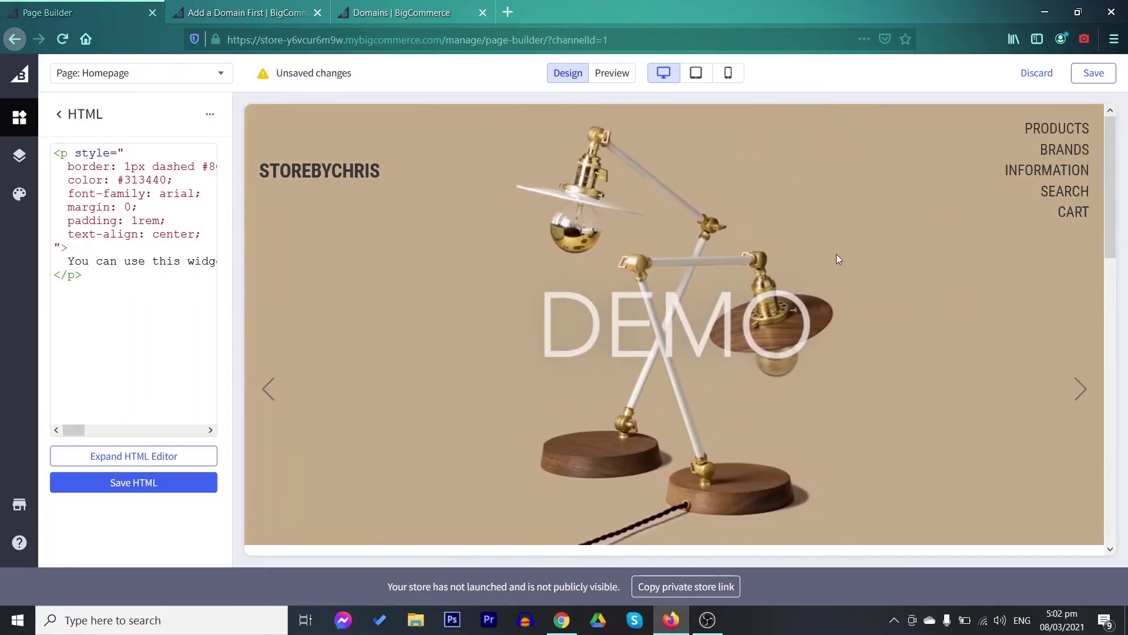
scroll(840, 256, "down", 10)
scroll(851, 260, "up", 4)
scroll(852, 262, "up", 5)
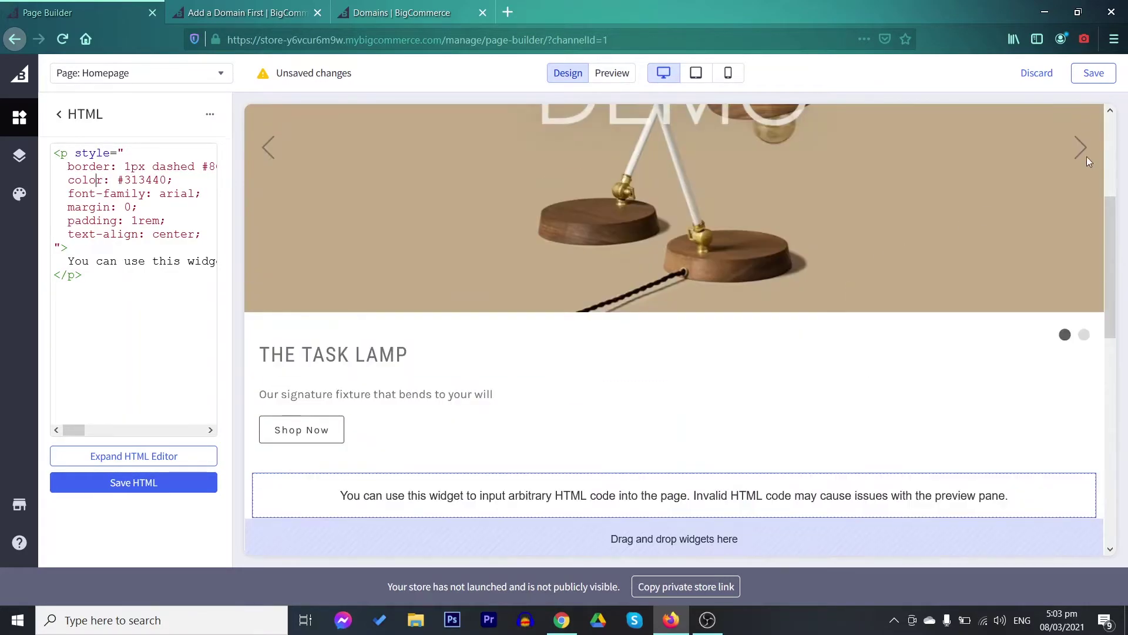
left_click(1094, 73)
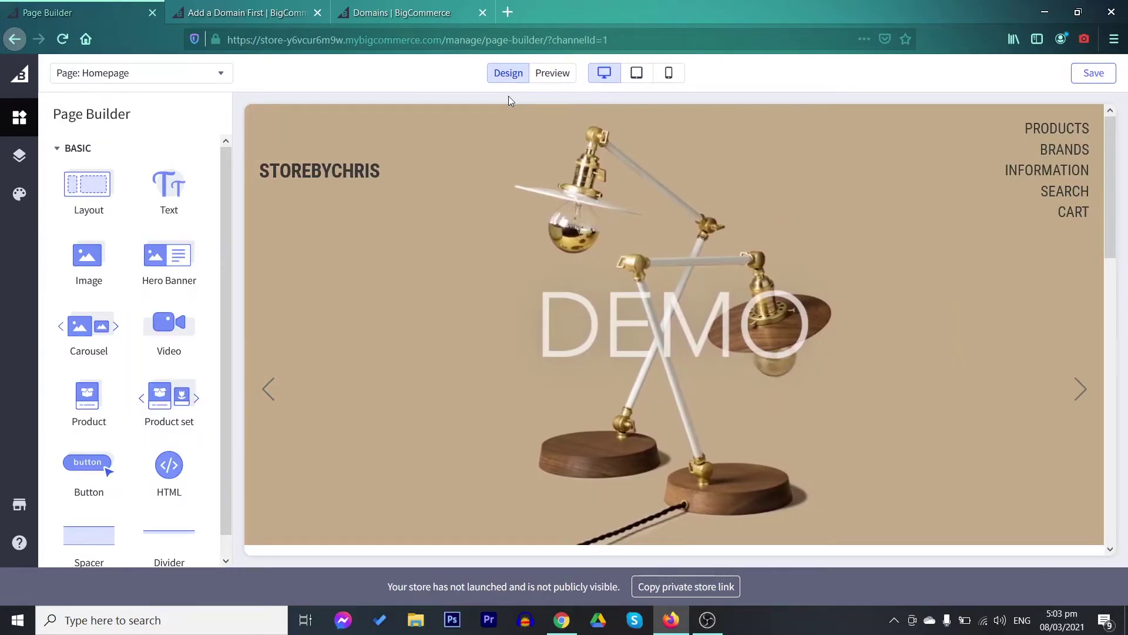
Preview the saved homepage, checking tablet and desktop widths
left_click(556, 78)
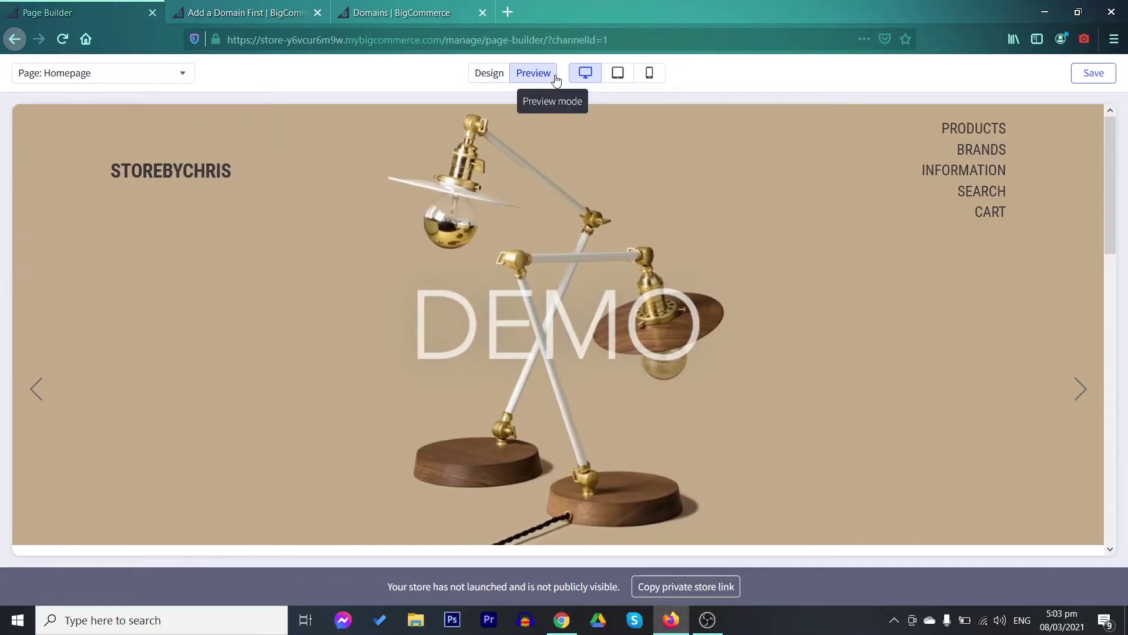
scroll(946, 234, "down", 15)
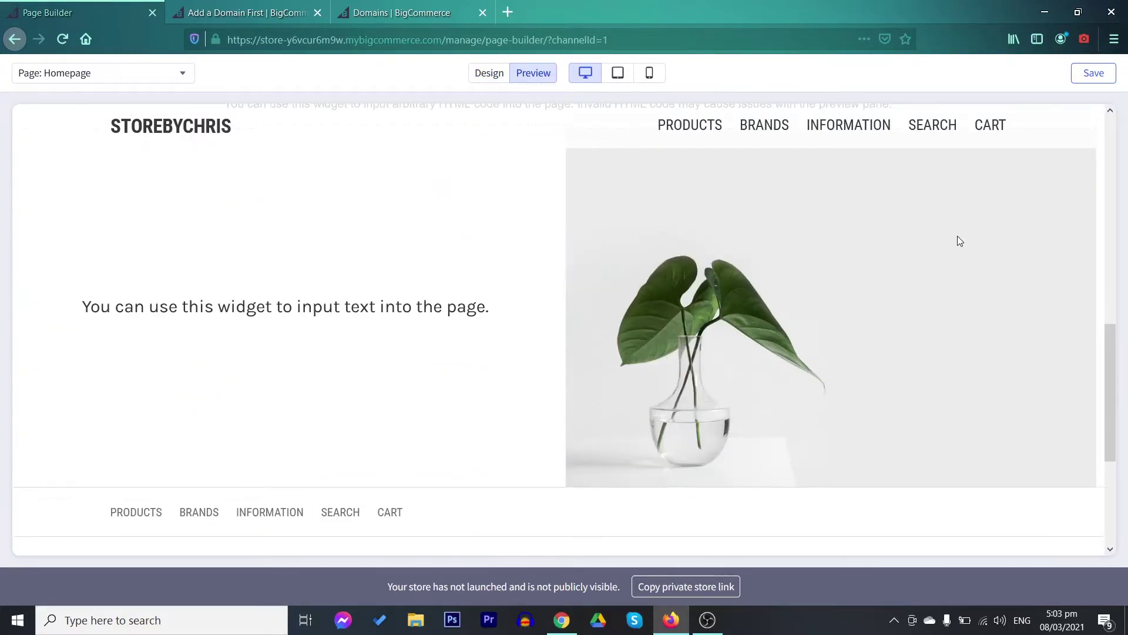
scroll(961, 247, "up", 15)
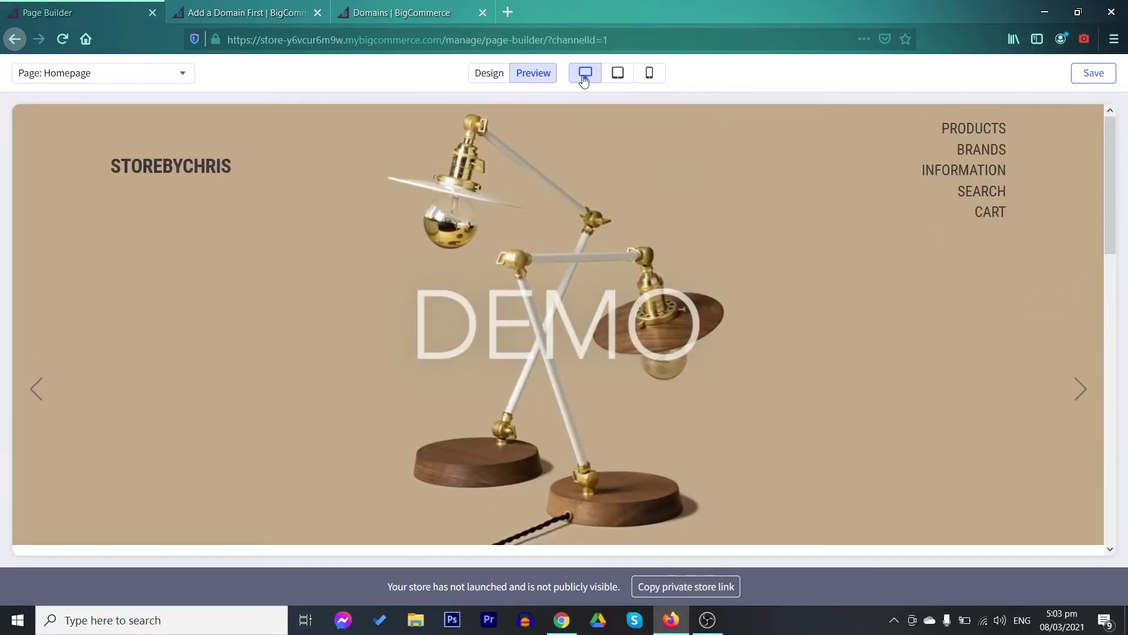
left_click(617, 72)
left_click(586, 73)
Switch the preview to the Shipping & Returns page via the Page dropdown
left_click(100, 72)
left_click(74, 168)
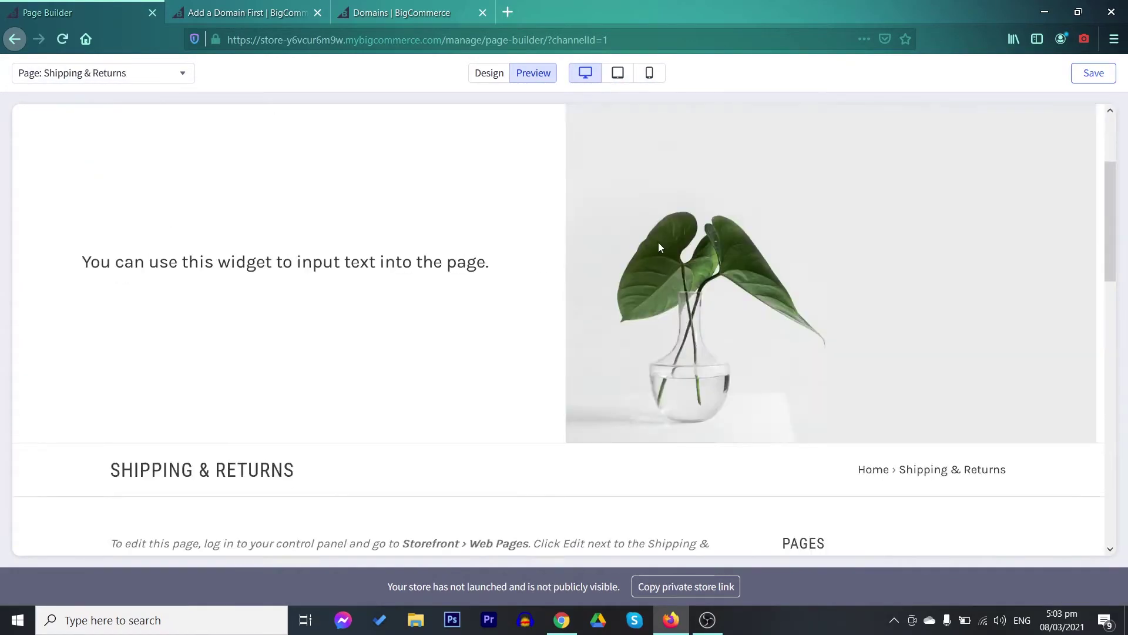
scroll(341, 272, "down", 5)
left_click(134, 73)
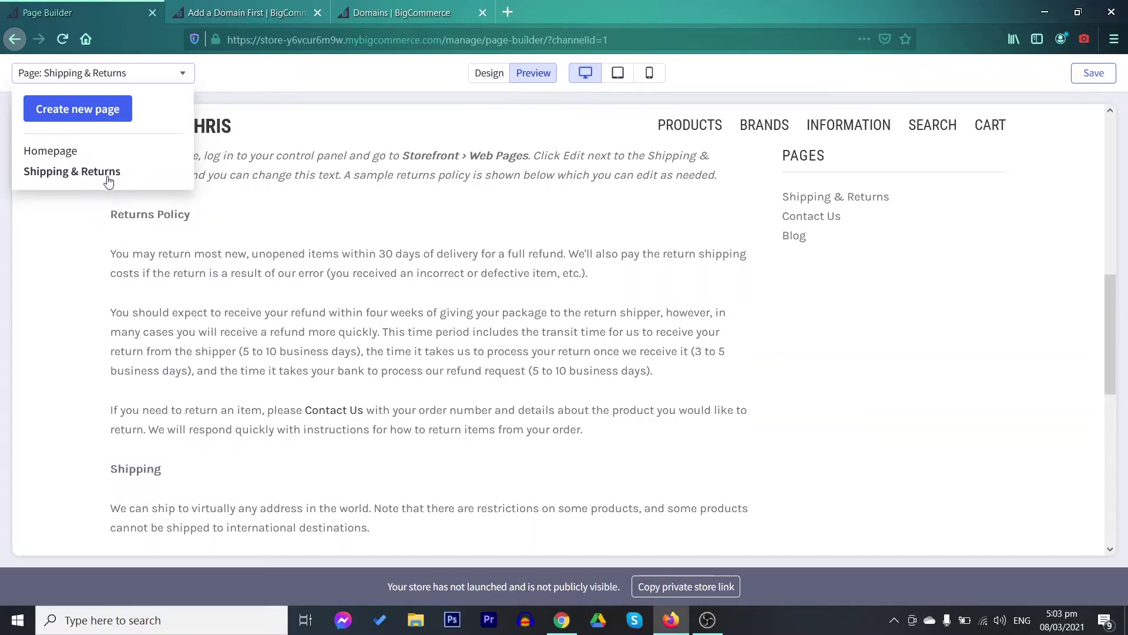
Create a new store page named Products with URL products
left_click(89, 109)
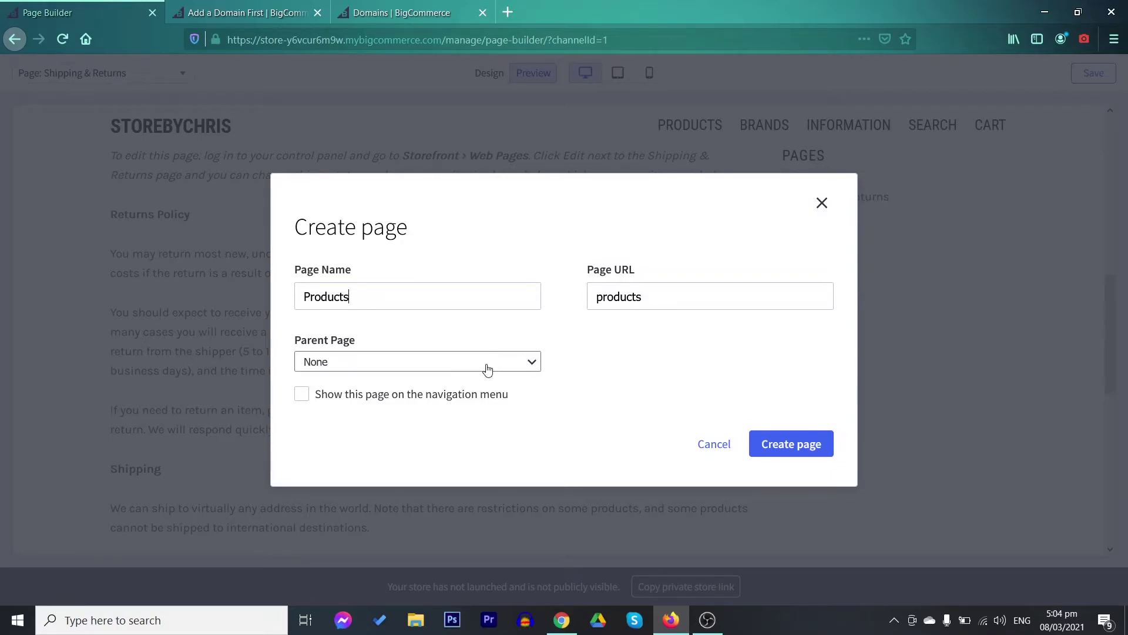
left_click(791, 445)
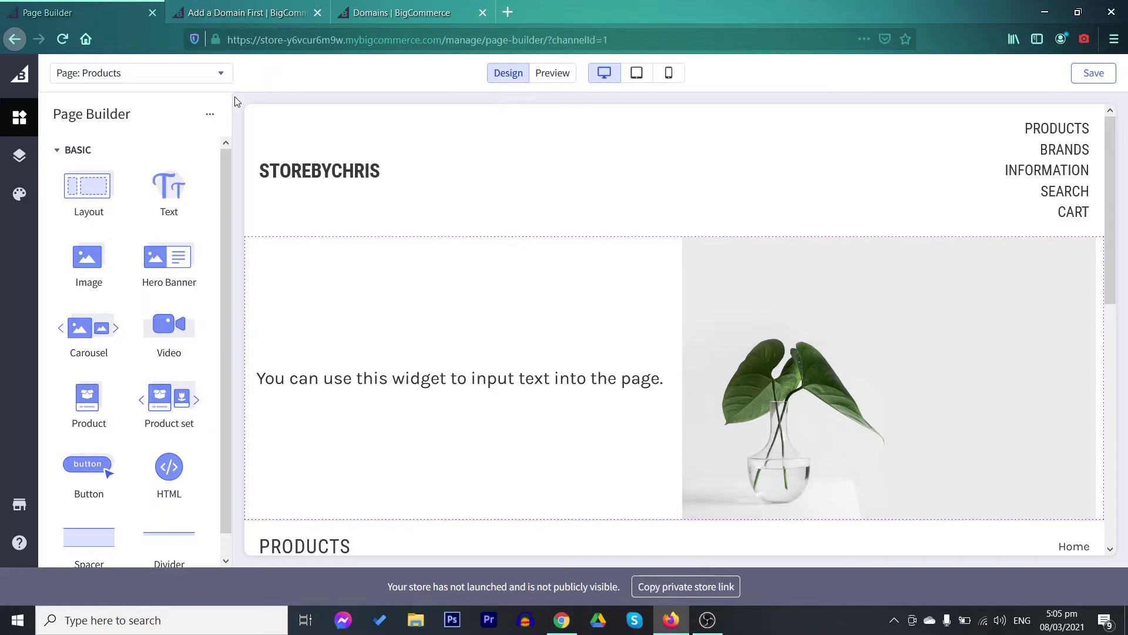
In the control panel, replace the first carousel heading 'The Task Lamp' with 'StorebyChris'
left_click(28, 73)
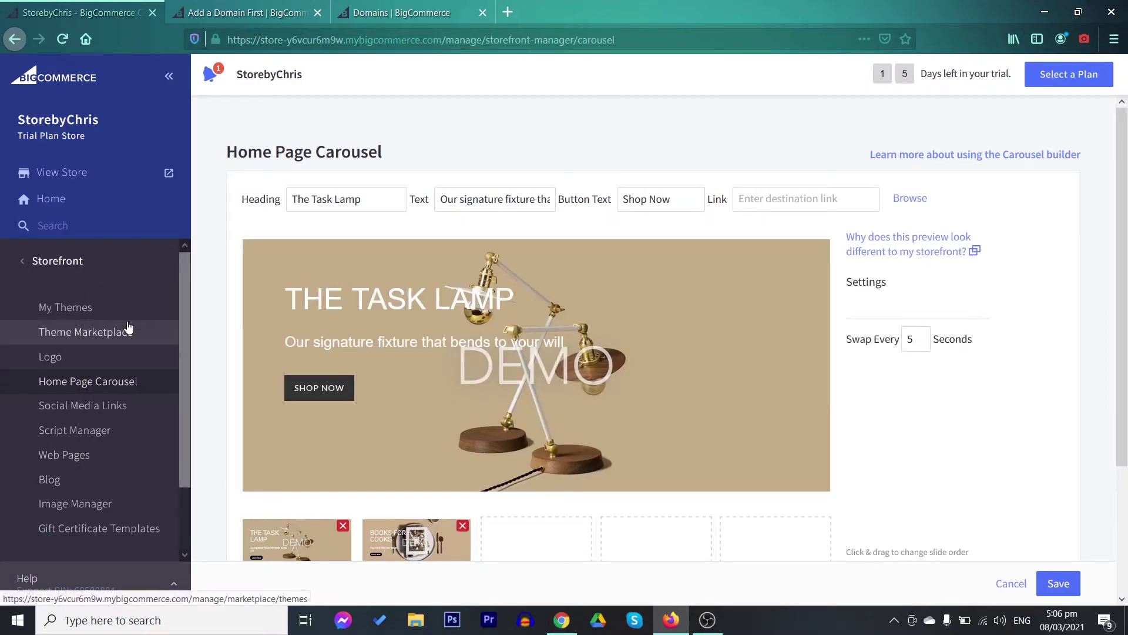
scroll(445, 407, "down", 3)
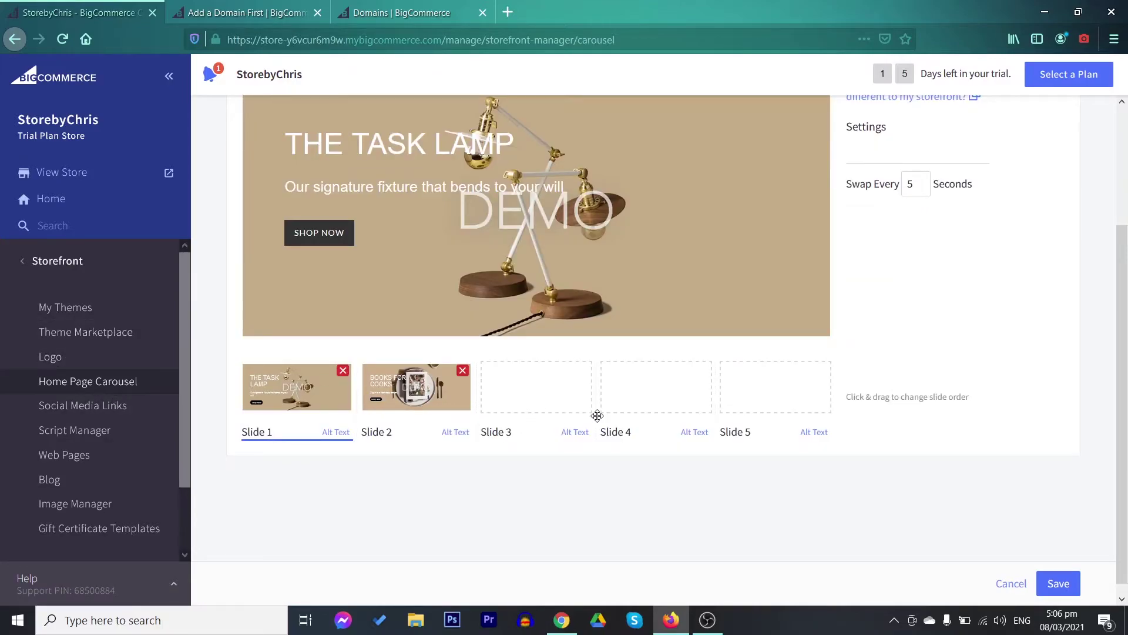
scroll(387, 249, "up", 3)
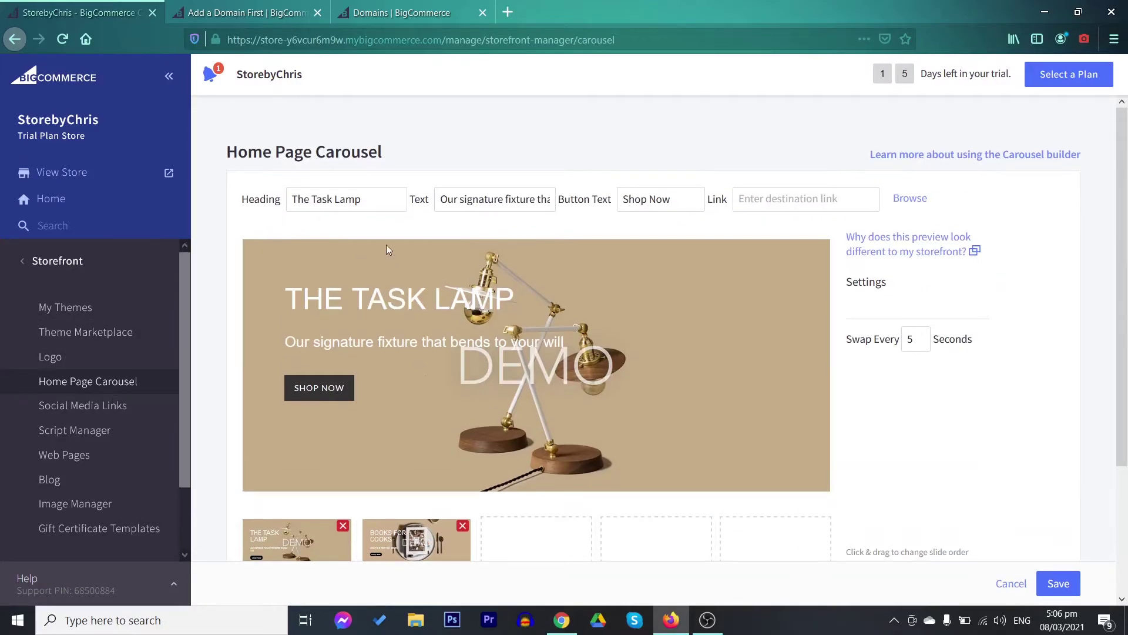
triple_click(366, 196)
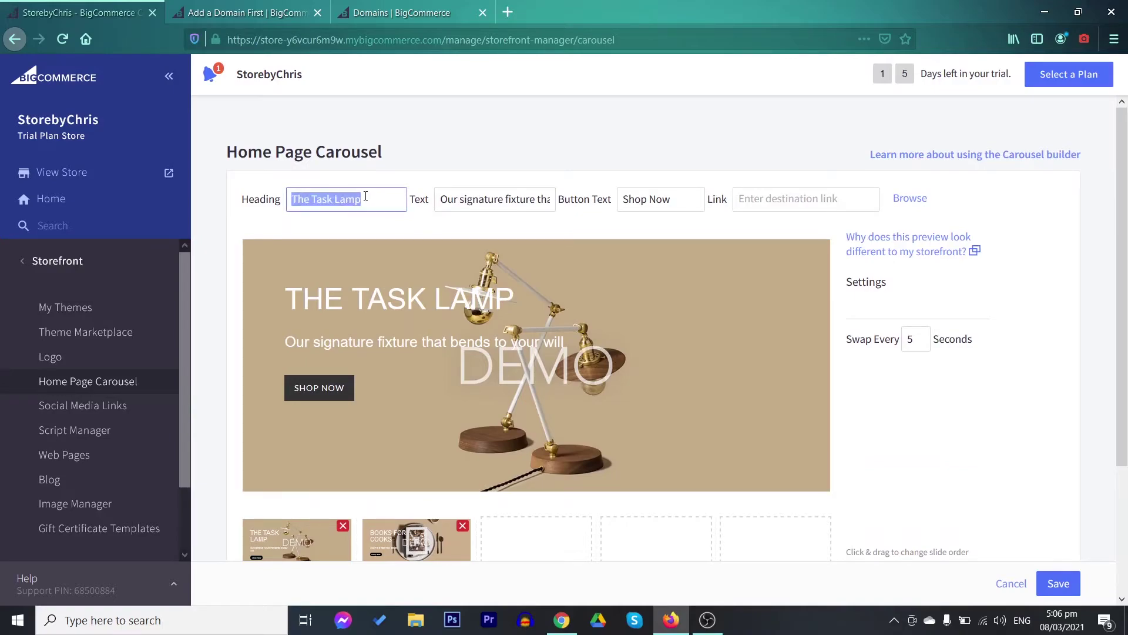
type("St")
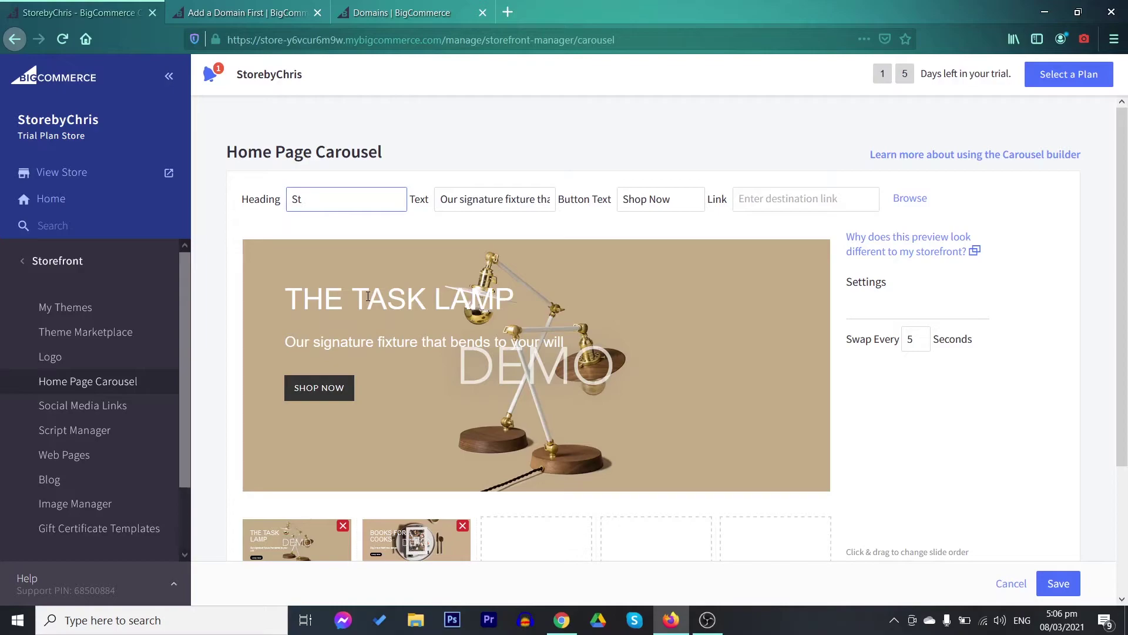
type("orebyChris")
left_click(322, 183)
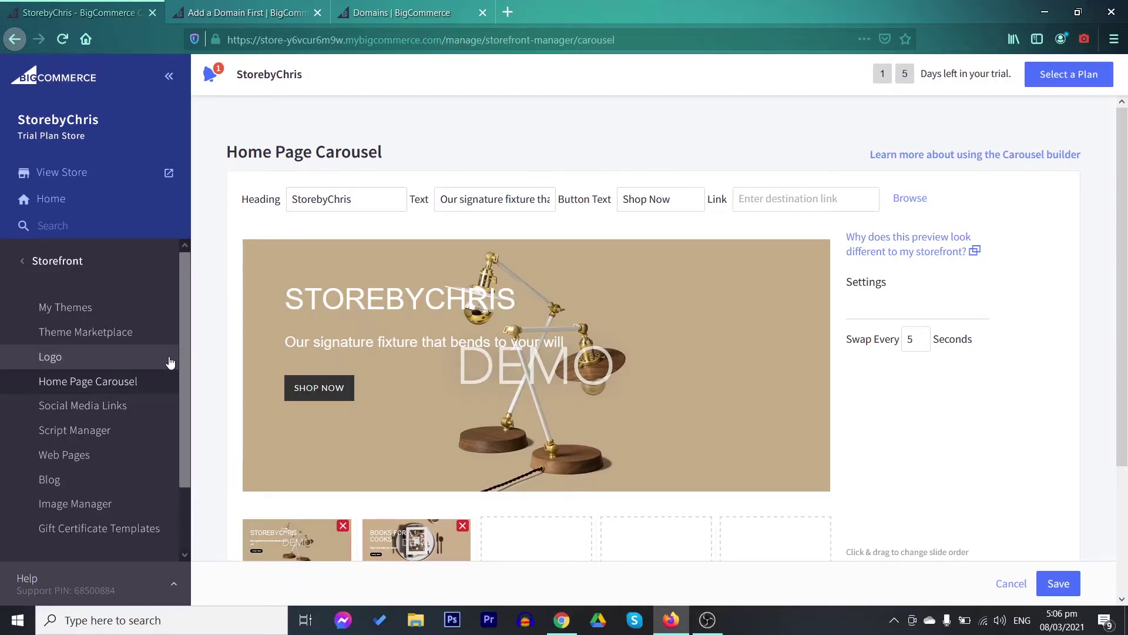
left_click(147, 405)
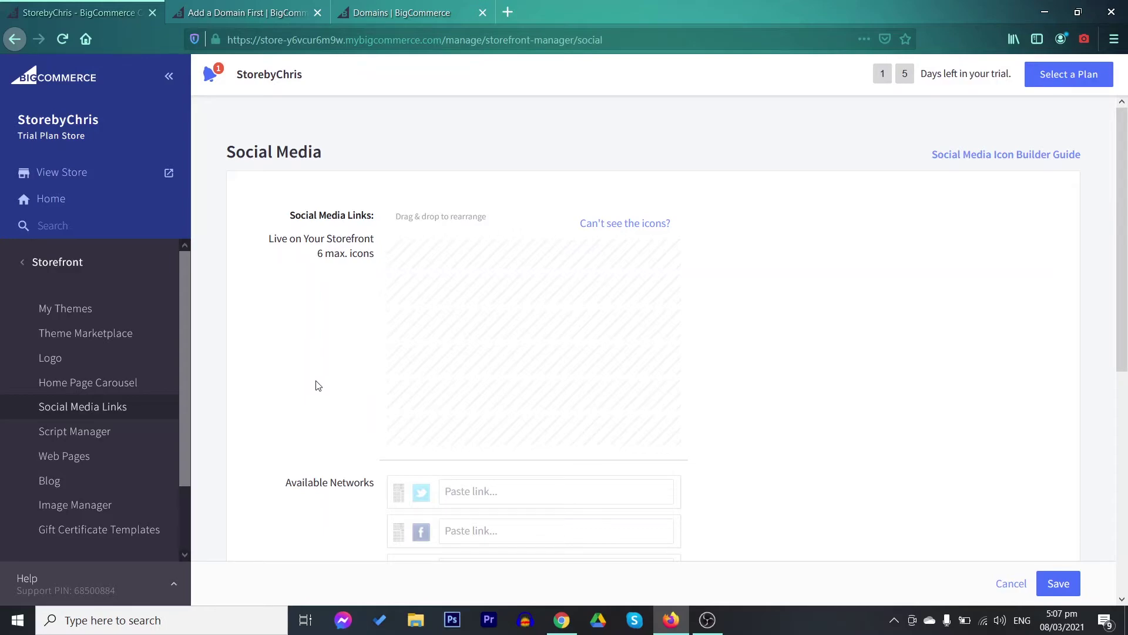
Move Facebook from Available Networks into the live storefront social icons
scroll(440, 423, "down", 3)
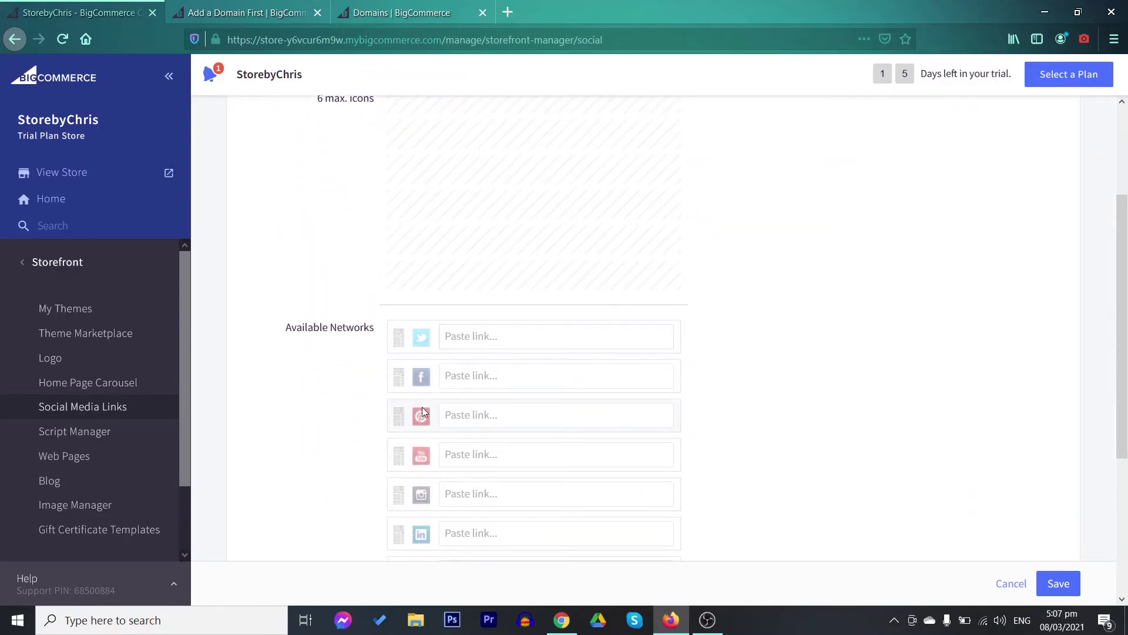
scroll(537, 448, "down", 3)
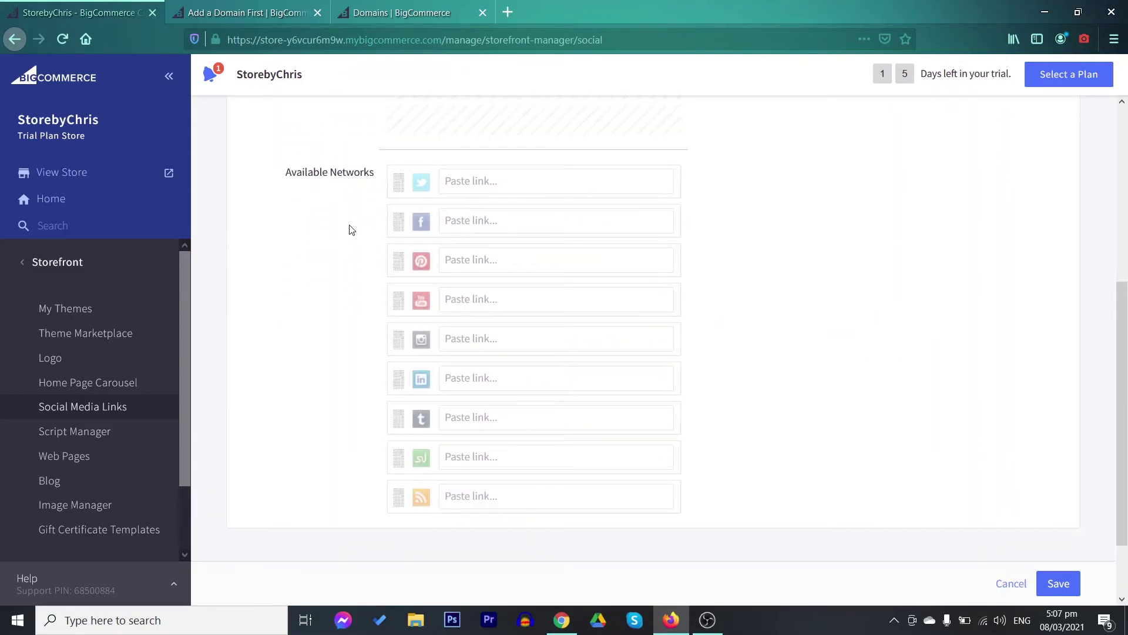
scroll(353, 353, "up", 1)
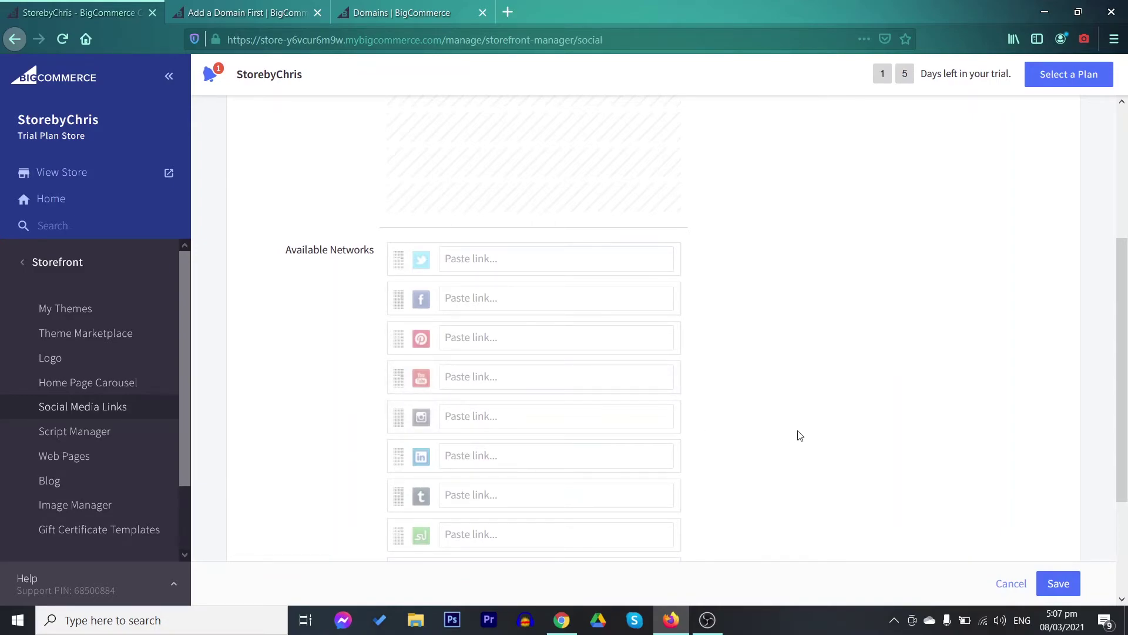
scroll(800, 435, "up", 2)
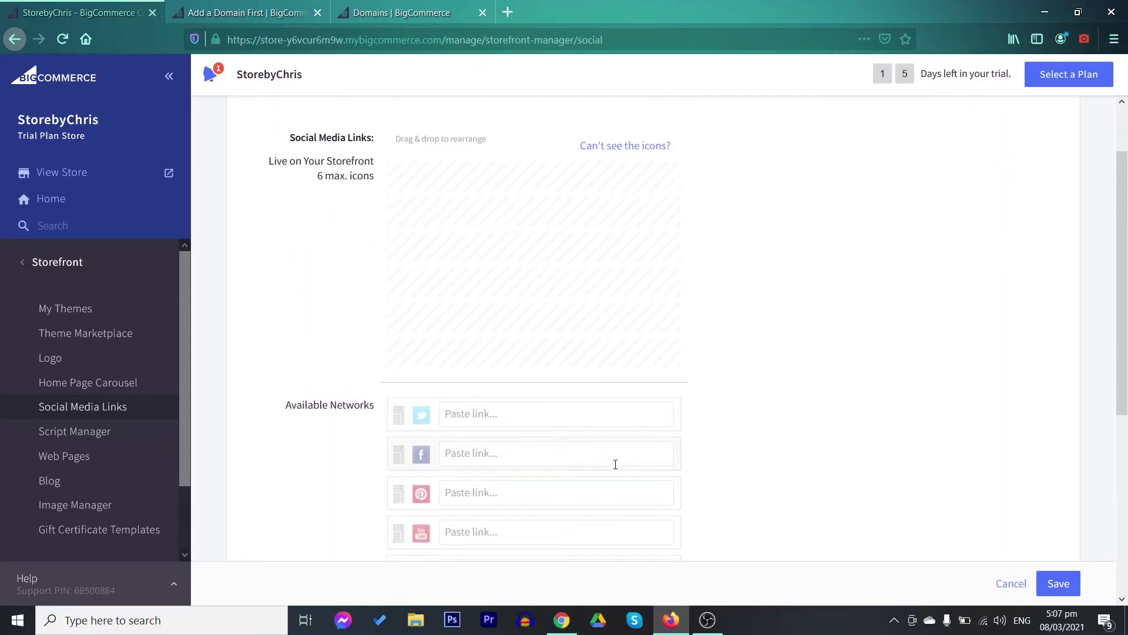
left_click(653, 453)
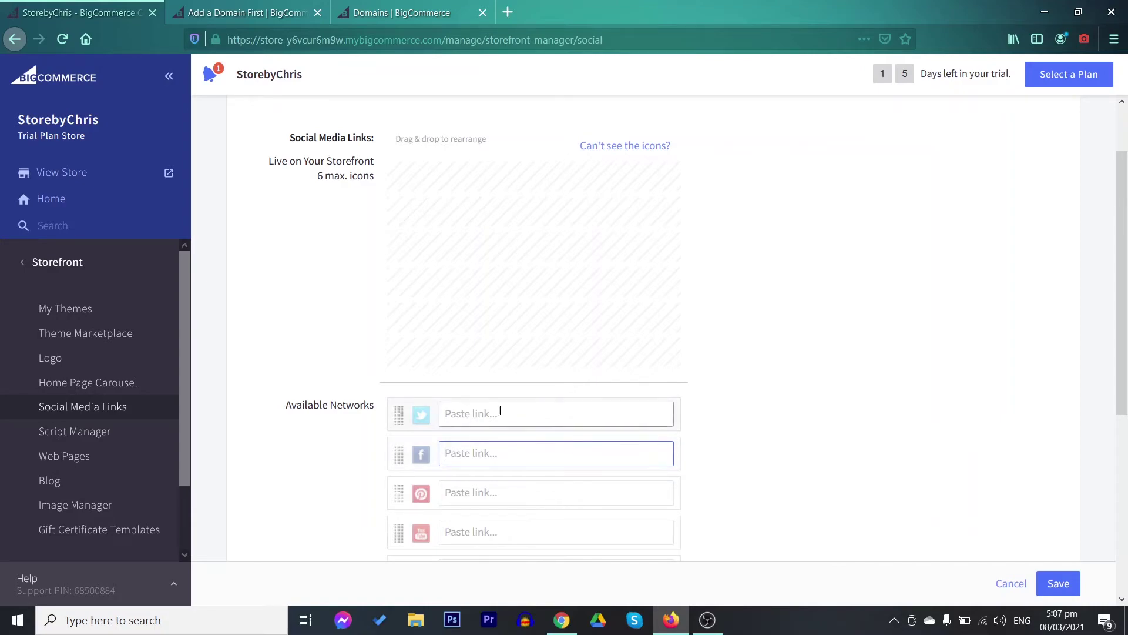
left_click_drag(400, 445, 400, 182)
Add Twitter and LinkedIn below Facebook in the live icons and save the social media settings
scroll(743, 355, "down", 5)
scroll(743, 355, "up", 6)
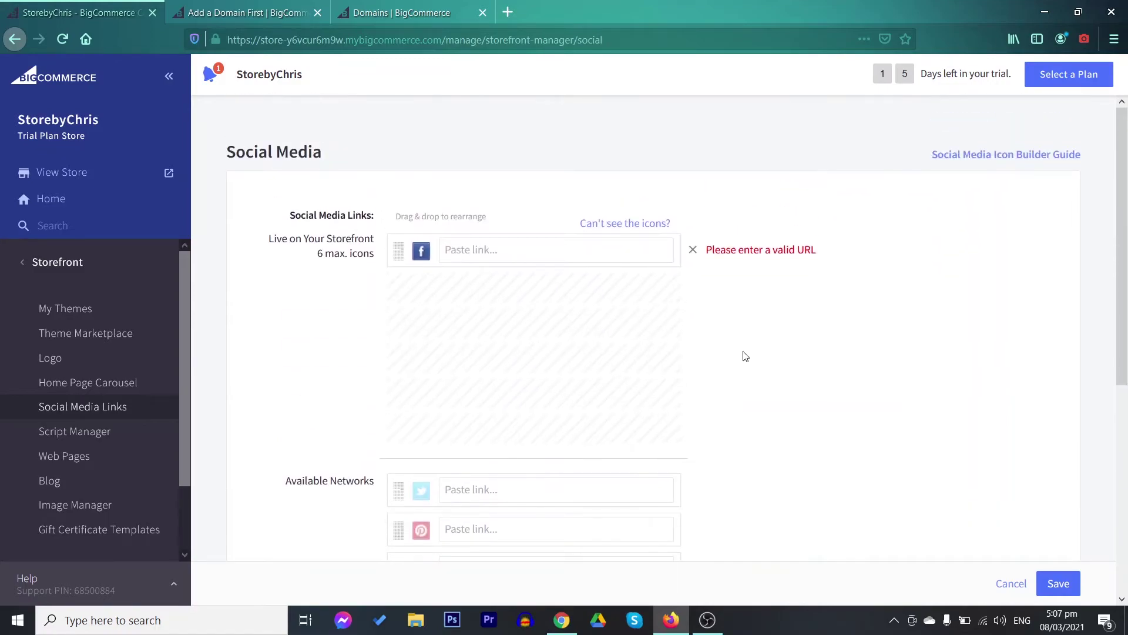
scroll(743, 354, "down", 3)
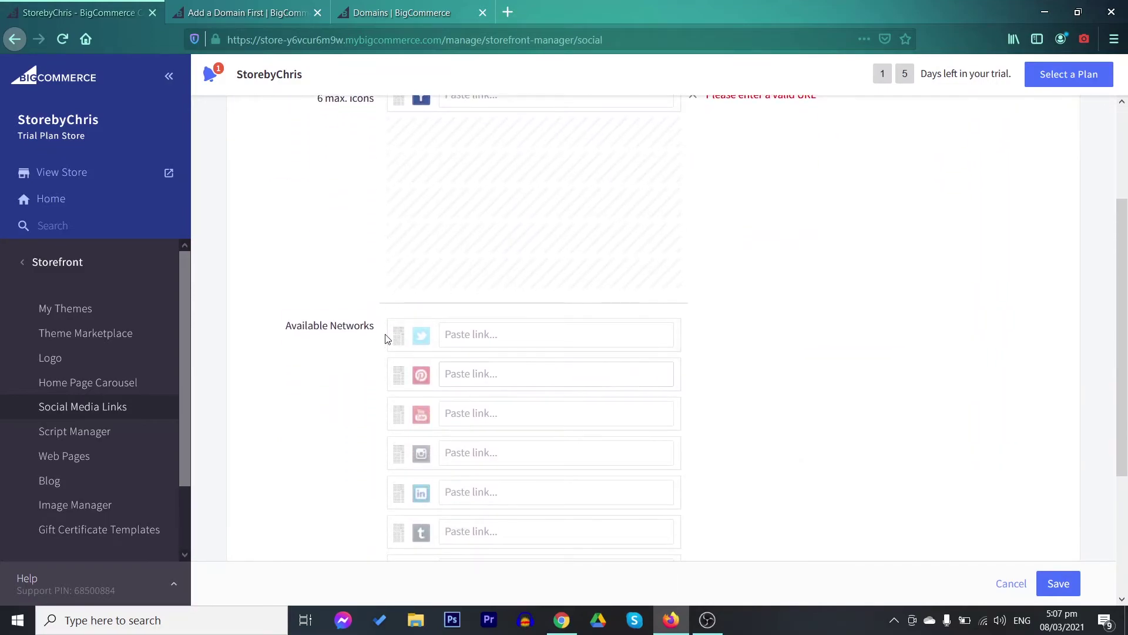
scroll(774, 339, "up", 3)
scroll(889, 362, "down", 3)
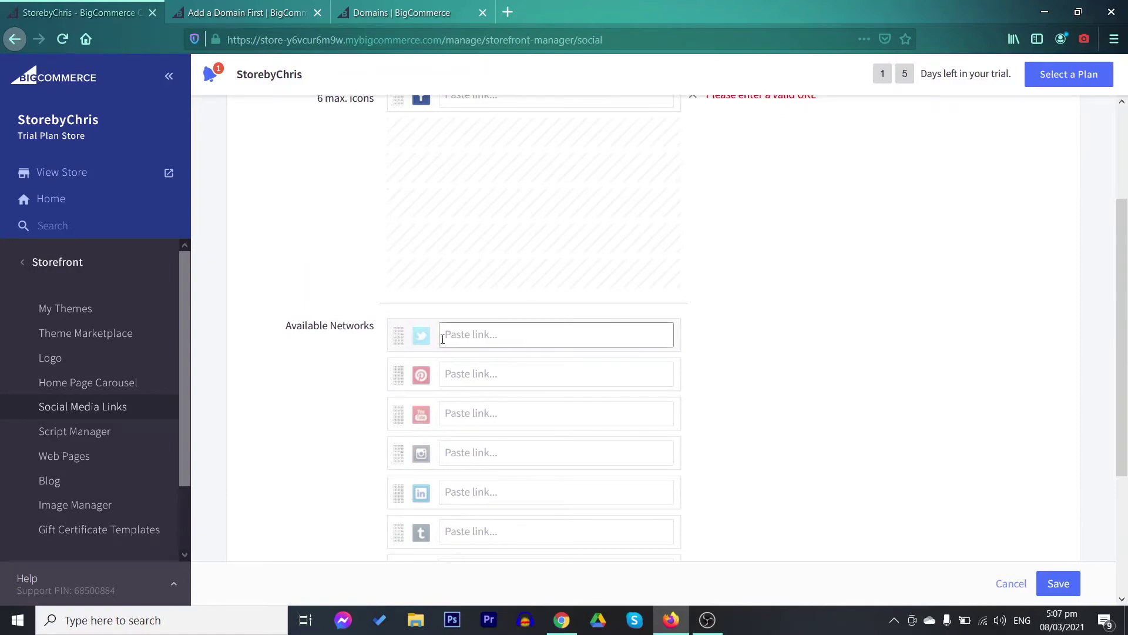
left_click_drag(398, 338, 399, 137)
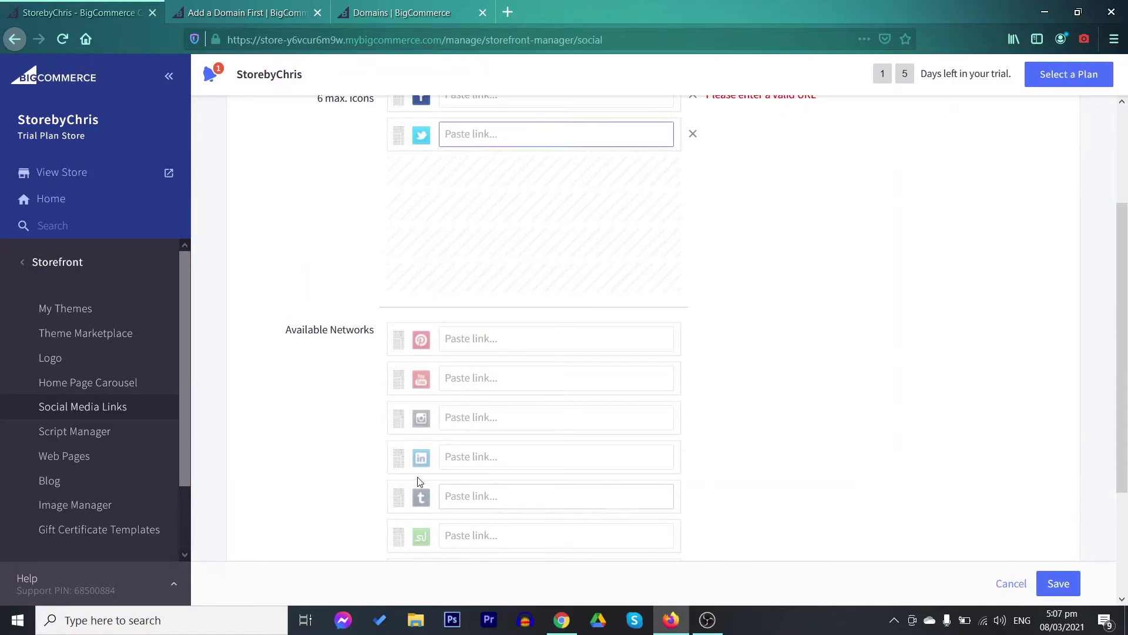
left_click_drag(399, 460, 415, 282)
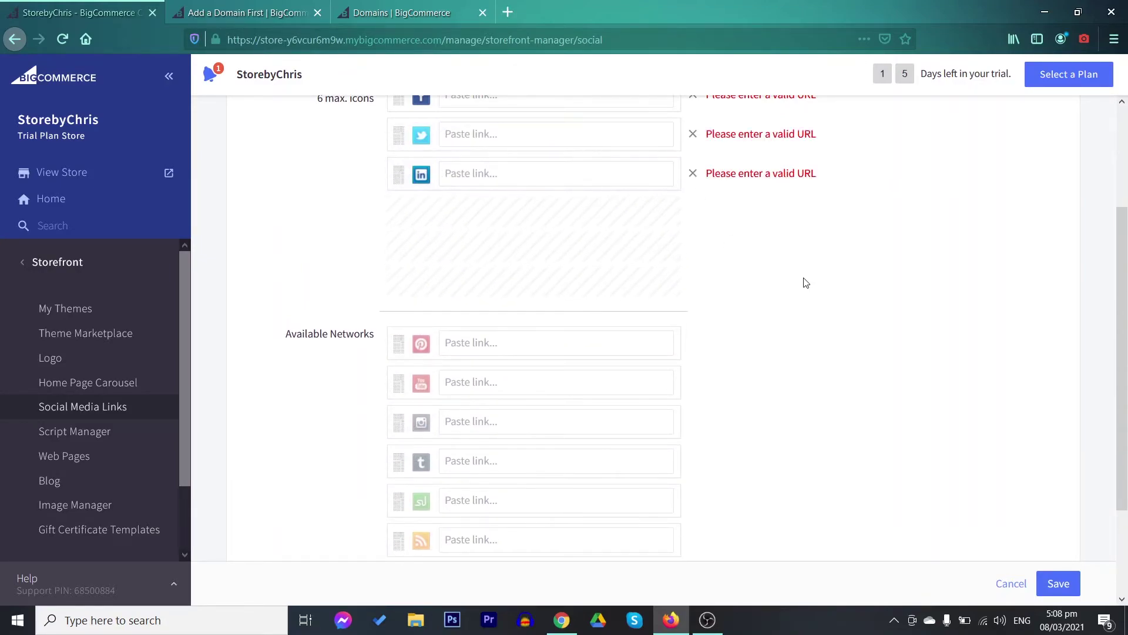
scroll(833, 456, "up", 3)
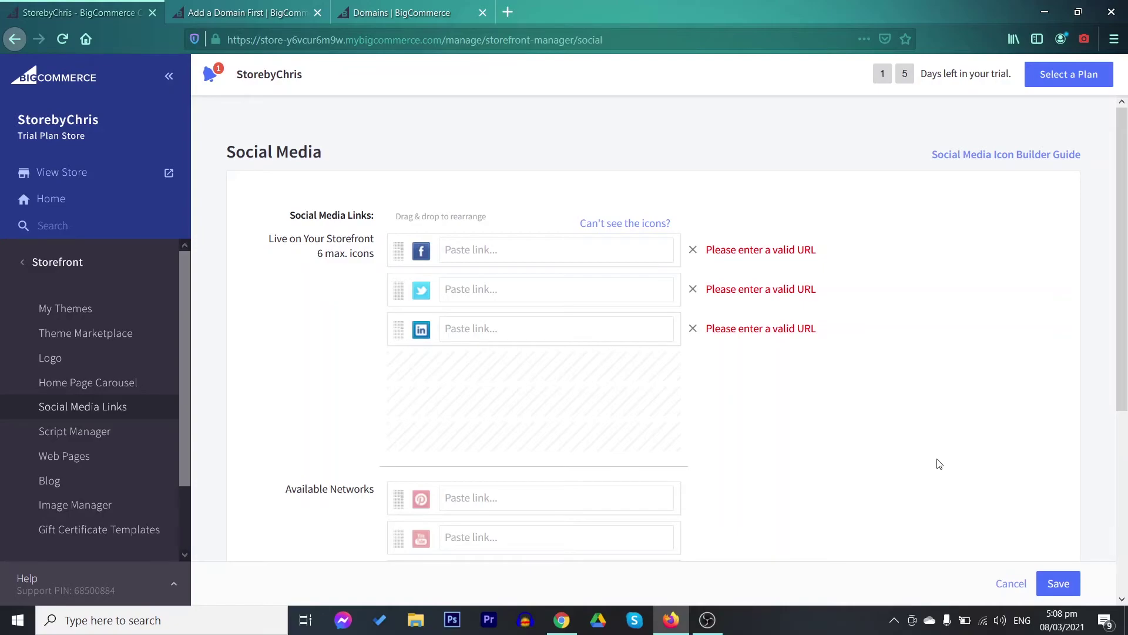
left_click(1055, 584)
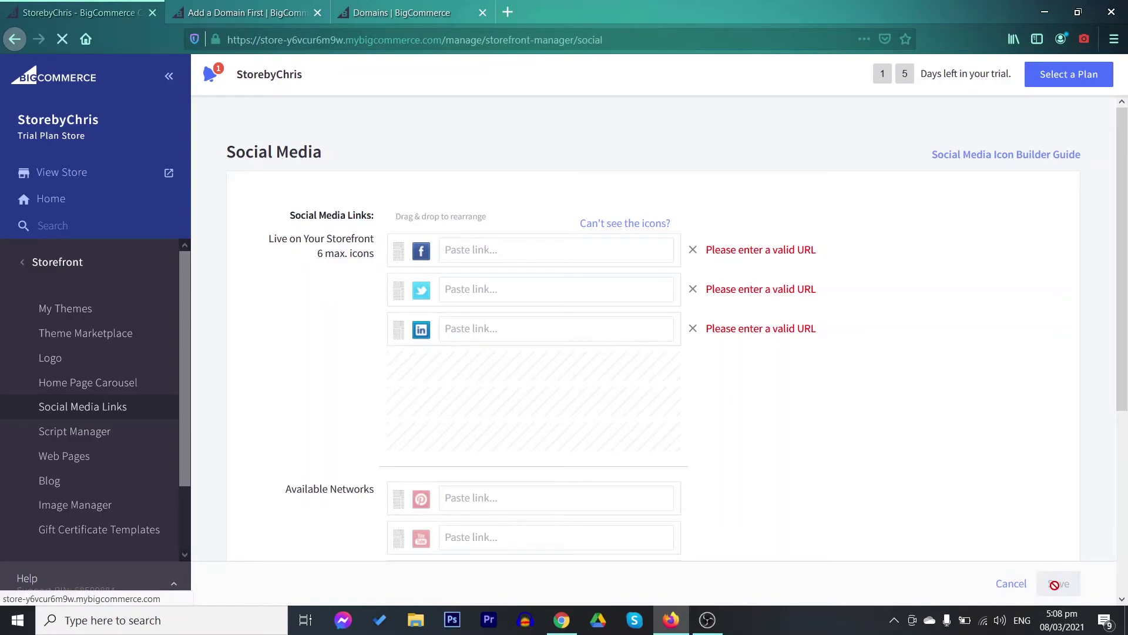
Go to Web Pages, then Blog, and open a blank New Blog Post form
left_click(64, 456)
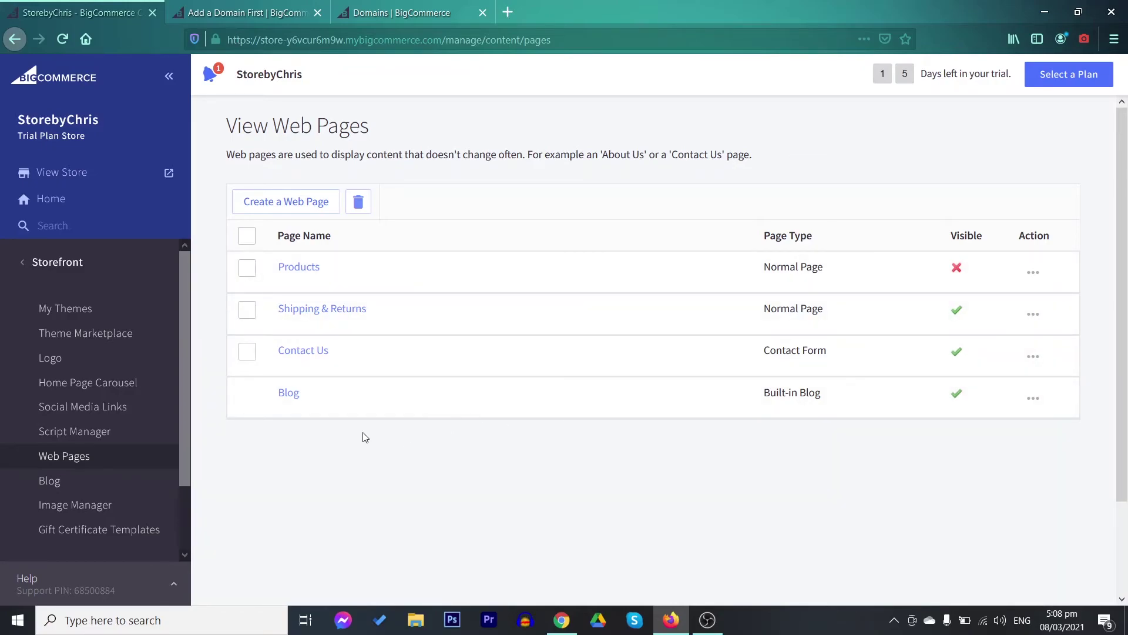
left_click(108, 485)
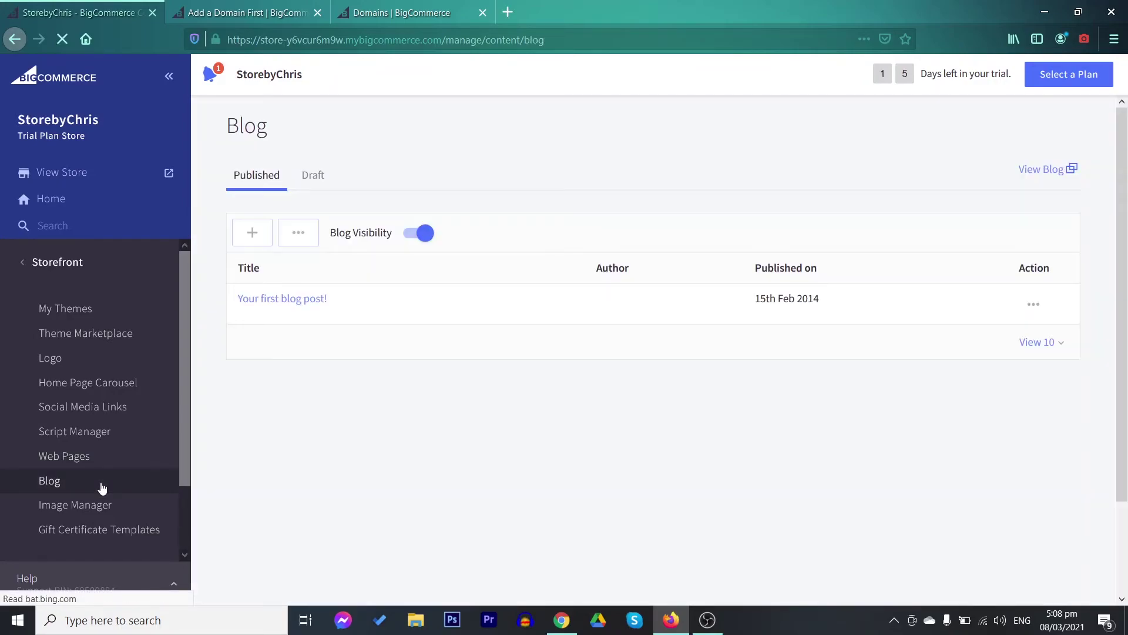
left_click(260, 234)
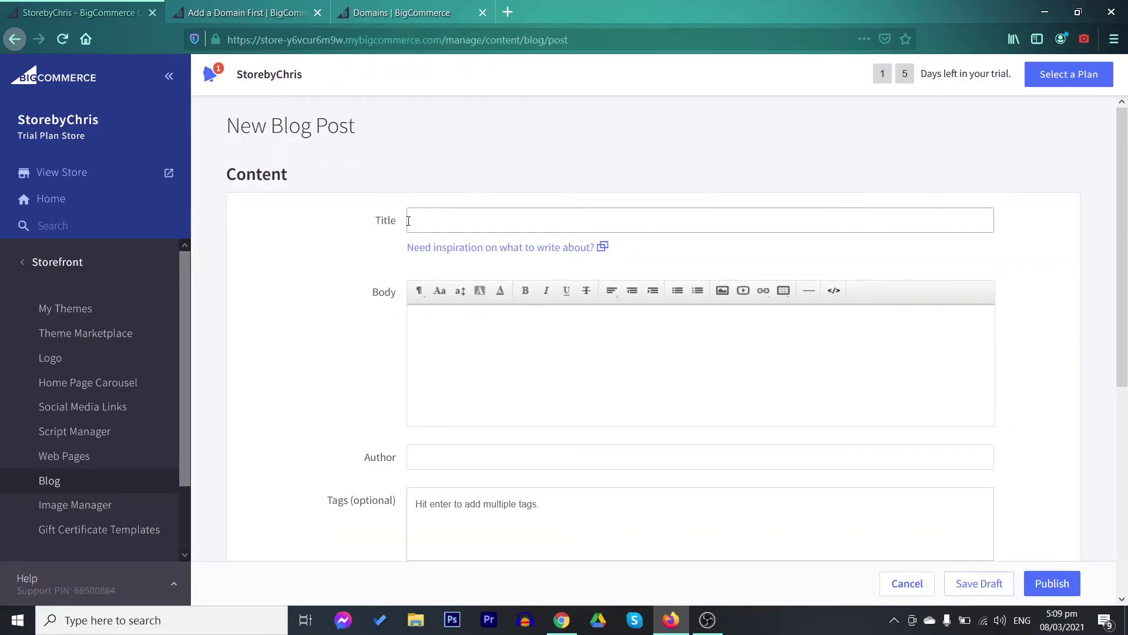
Look over the blog post's Body, Author and Post URL fields unfilled, then open Image Manager
left_click(470, 340)
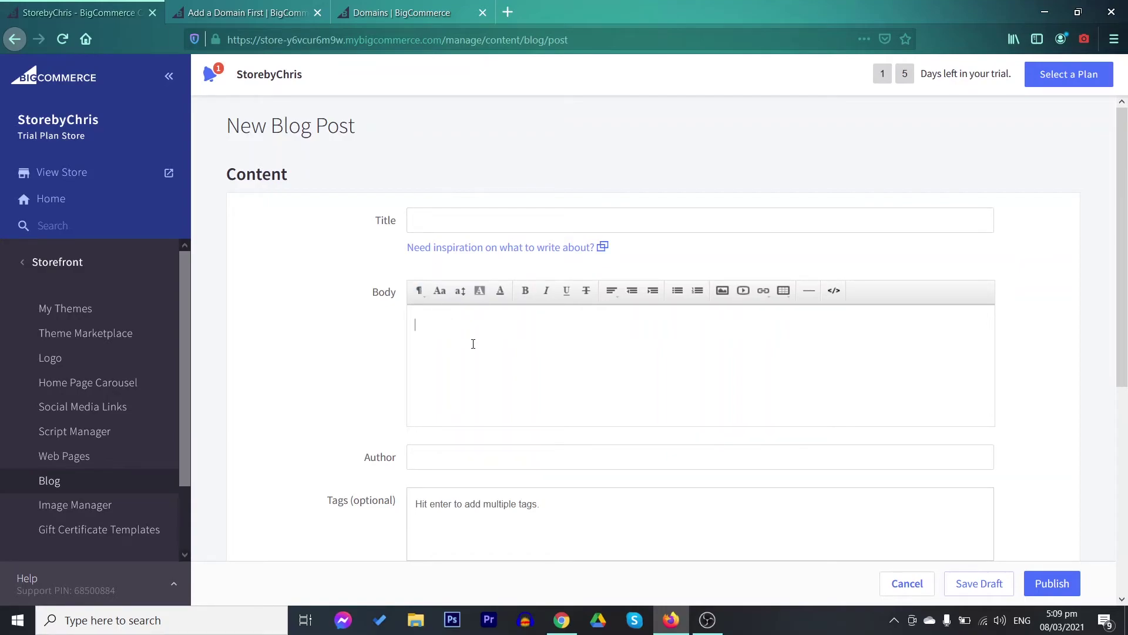
scroll(470, 340, "down", 2)
left_click(471, 298)
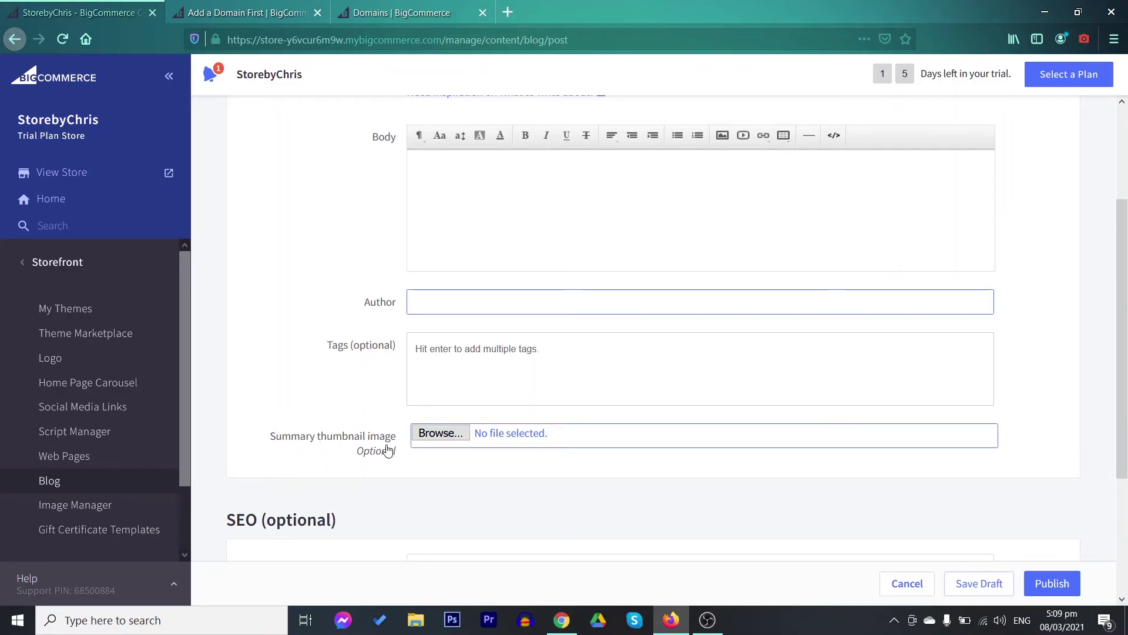
scroll(388, 450, "down", 3)
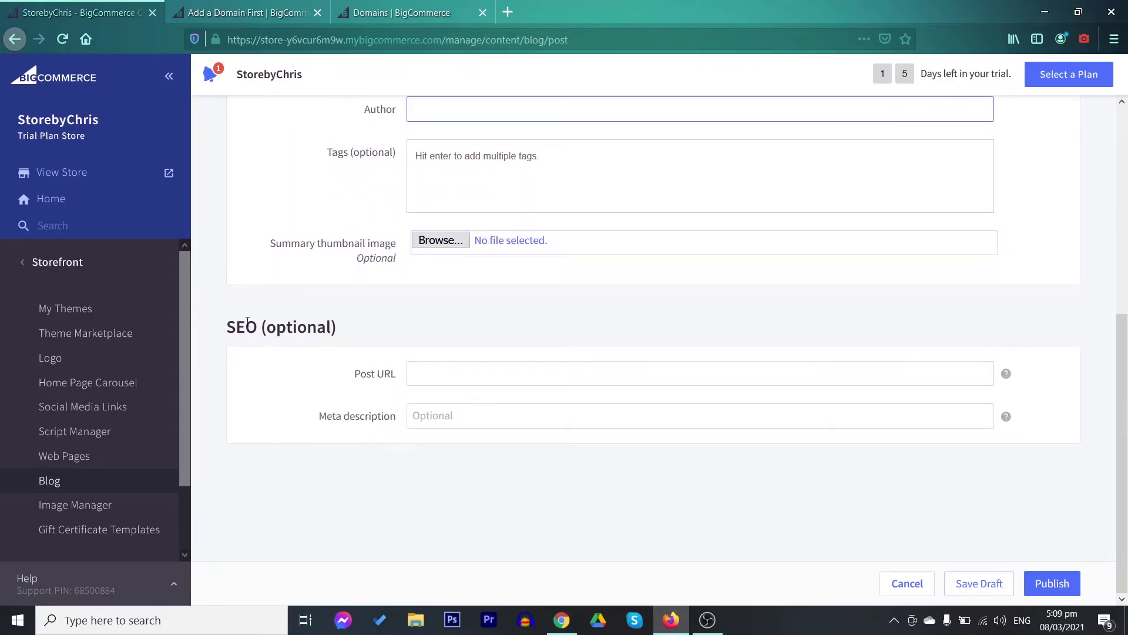
left_click(418, 370)
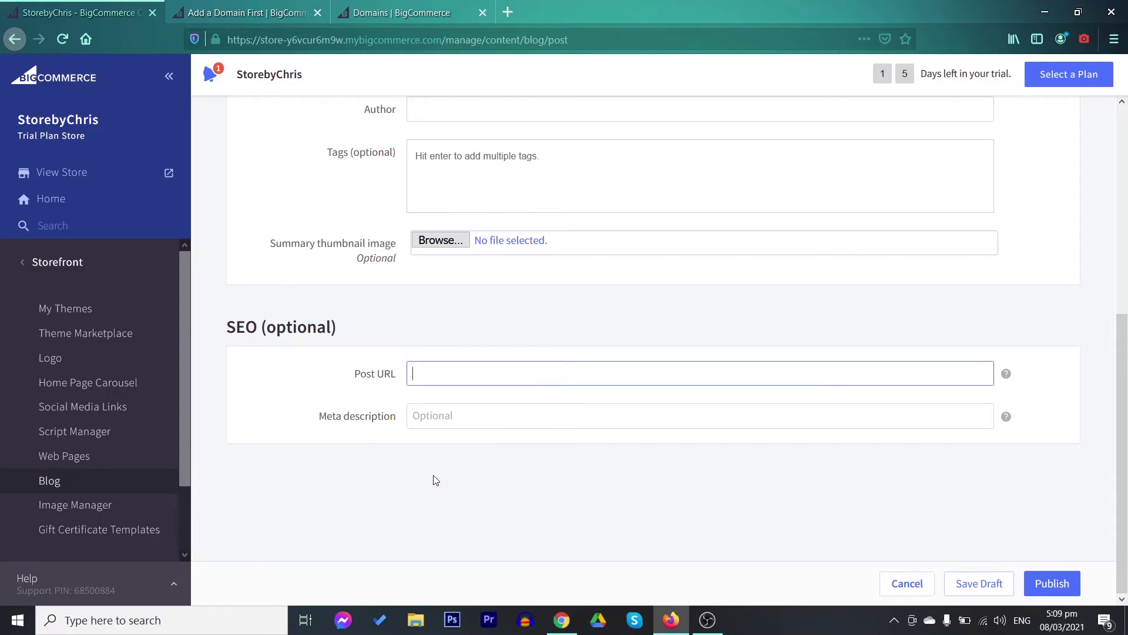
scroll(470, 504, "up", 1)
scroll(482, 470, "up", 5)
scroll(501, 388, "down", 6)
scroll(1042, 437, "up", 4)
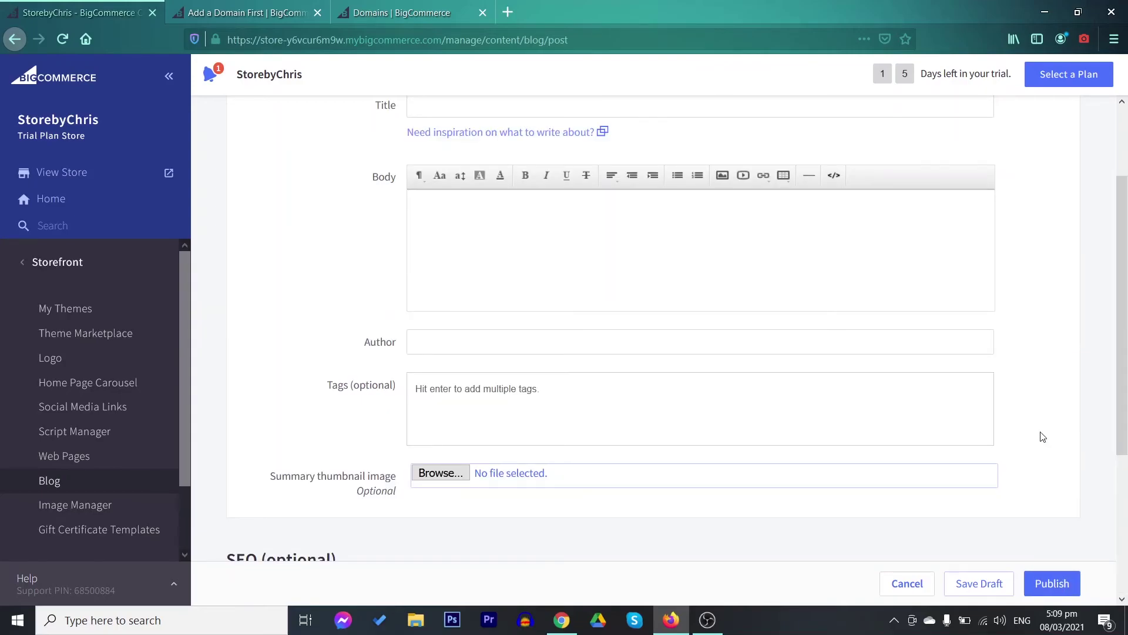
scroll(1042, 436, "up", 2)
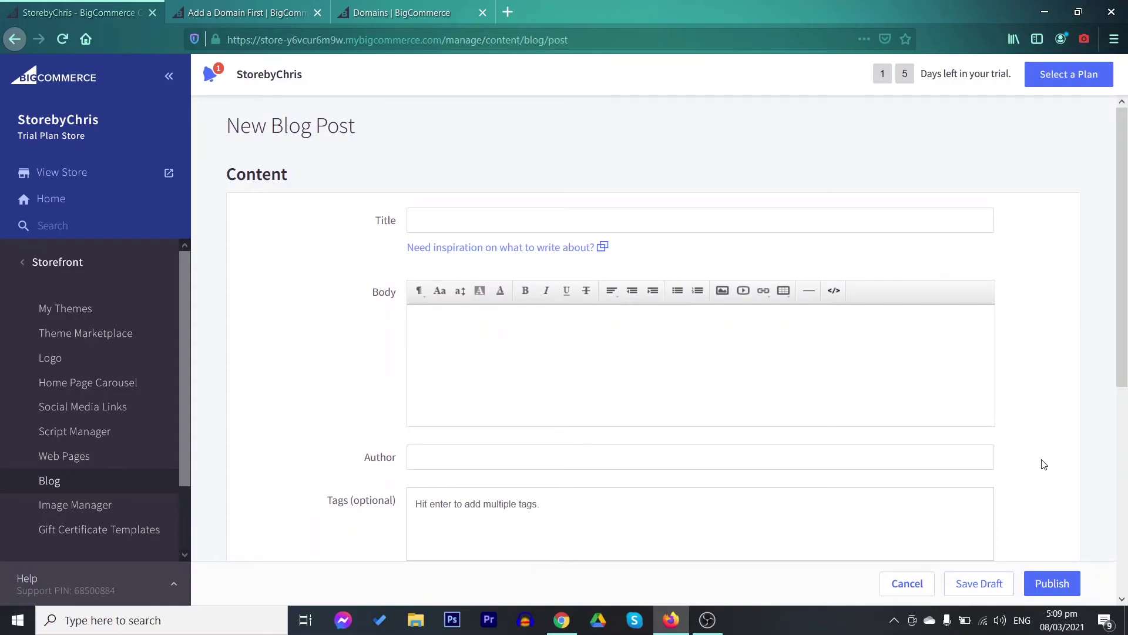
left_click(76, 505)
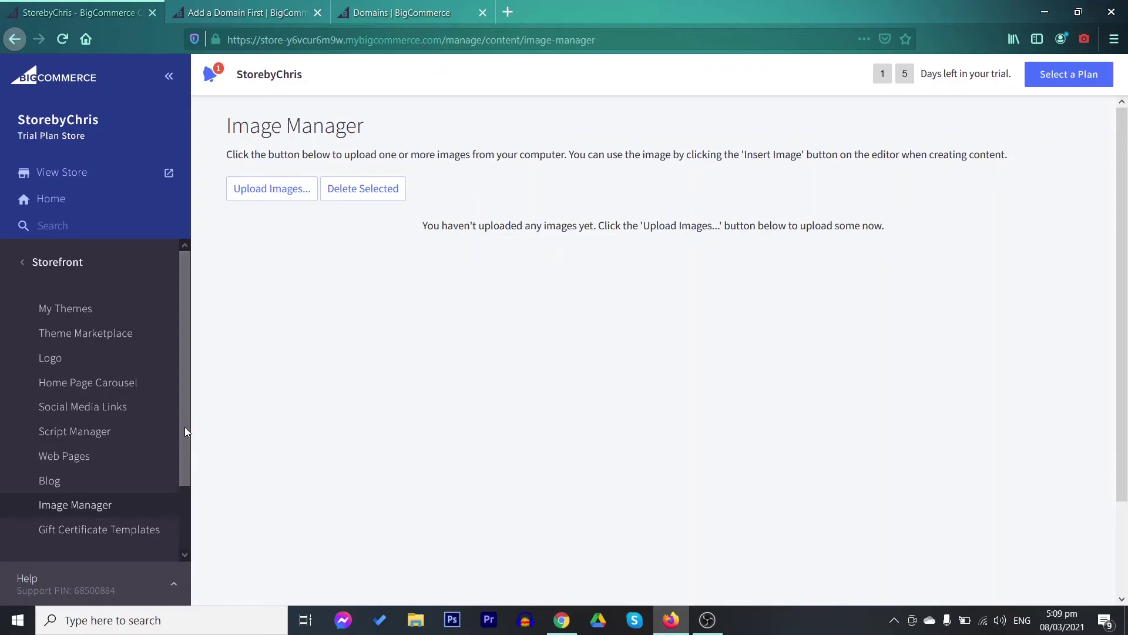
Open Gift Certificate Templates from the Storefront sidebar to list its six templates
left_click_drag(183, 429, 191, 505)
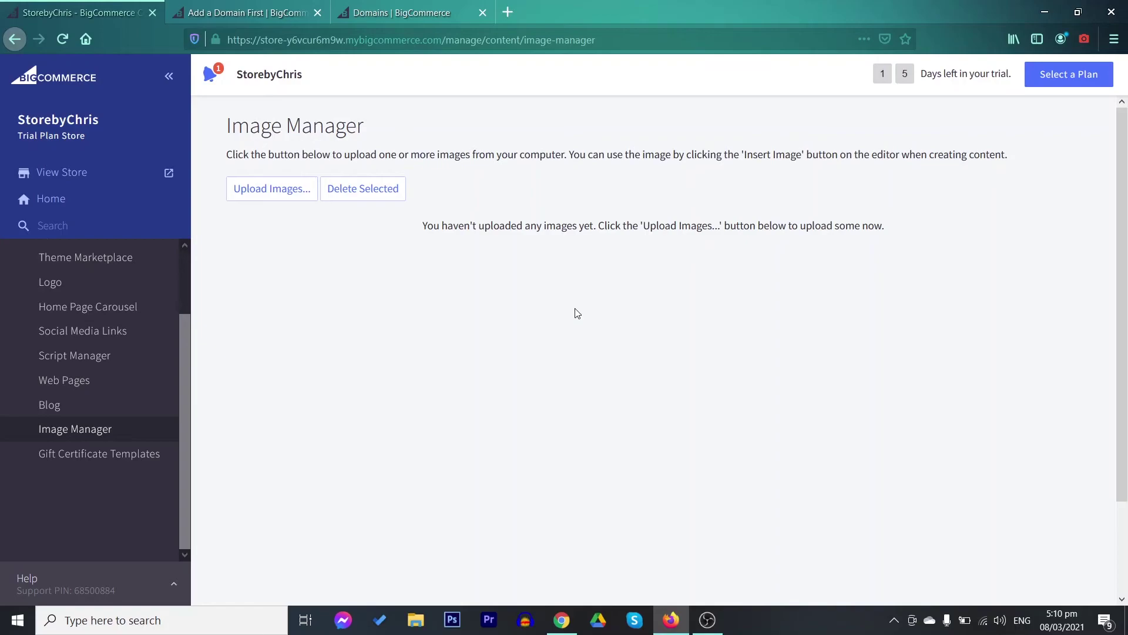
left_click(131, 453)
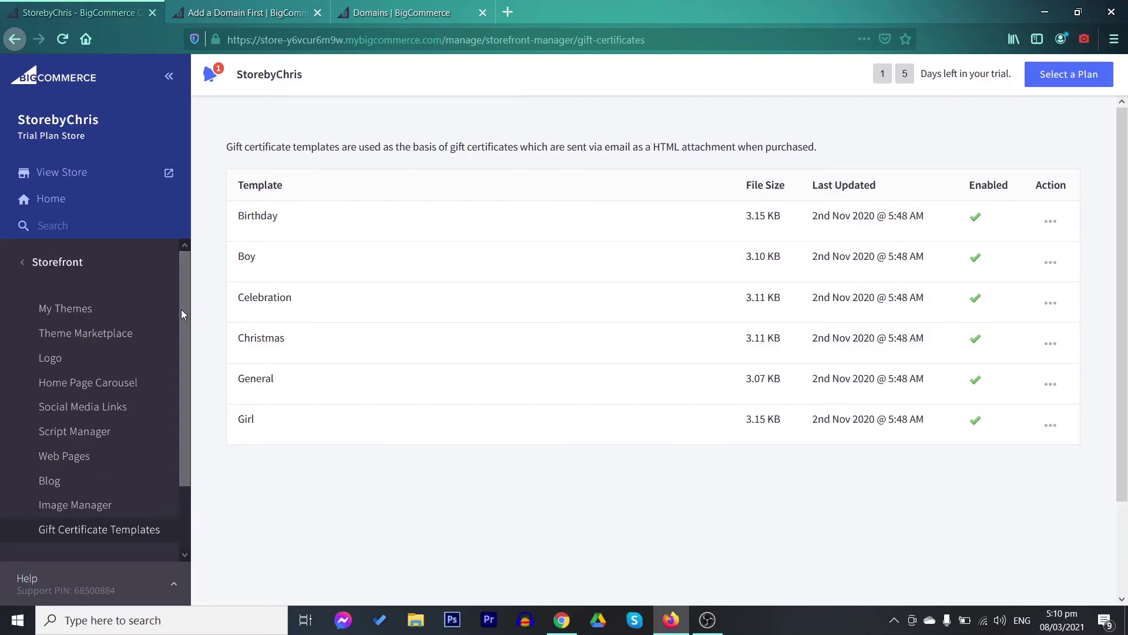
Leave the Storefront section and return the sidebar to the main admin menu
left_click_drag(182, 296, 185, 259)
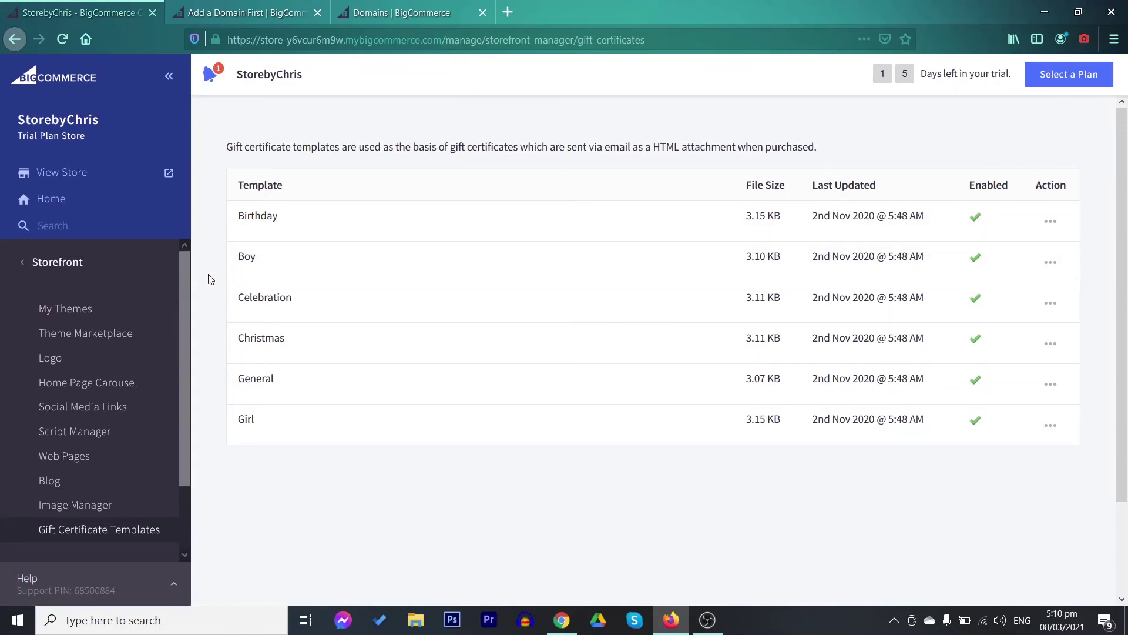
left_click(128, 274)
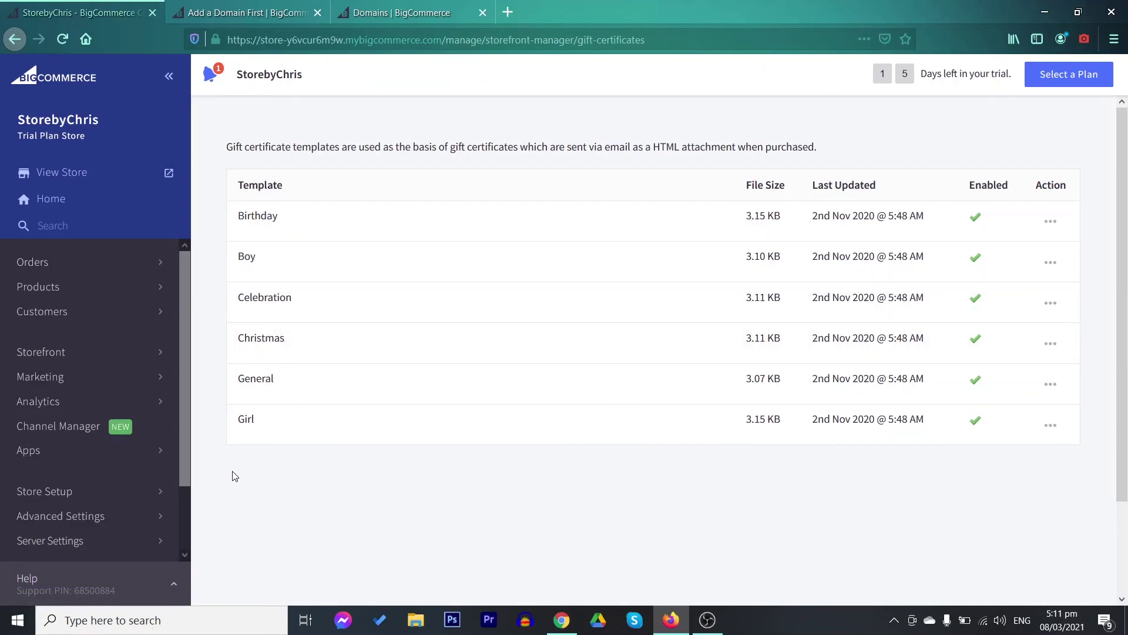
scroll(188, 452, "down", 1)
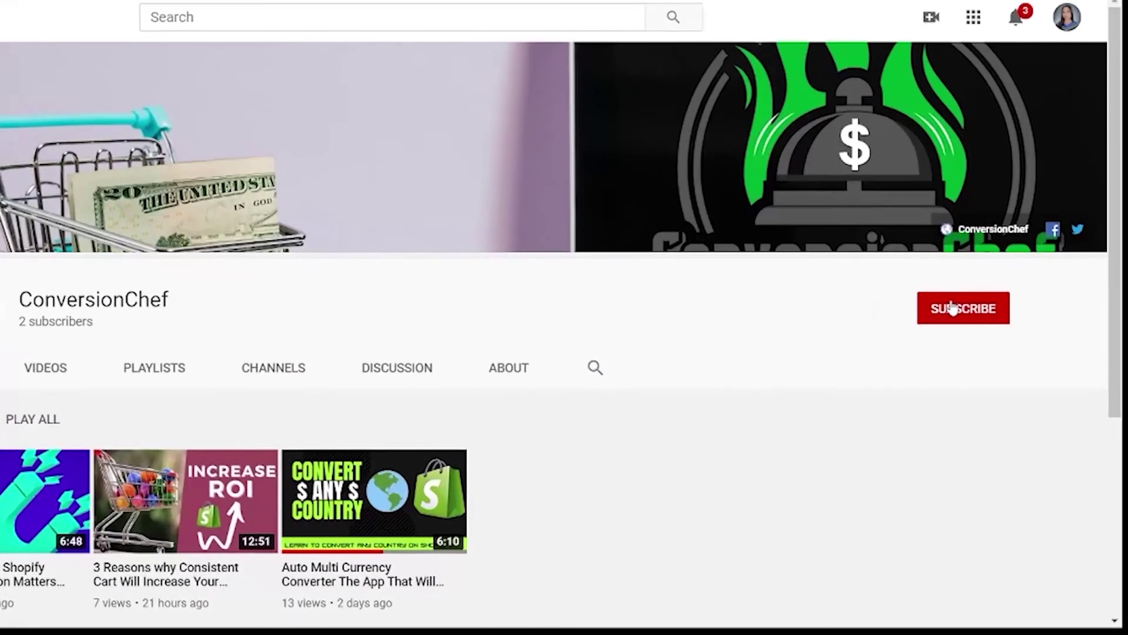
Subscribe to the ConversionChef channel with notifications set to All
left_click(970, 336)
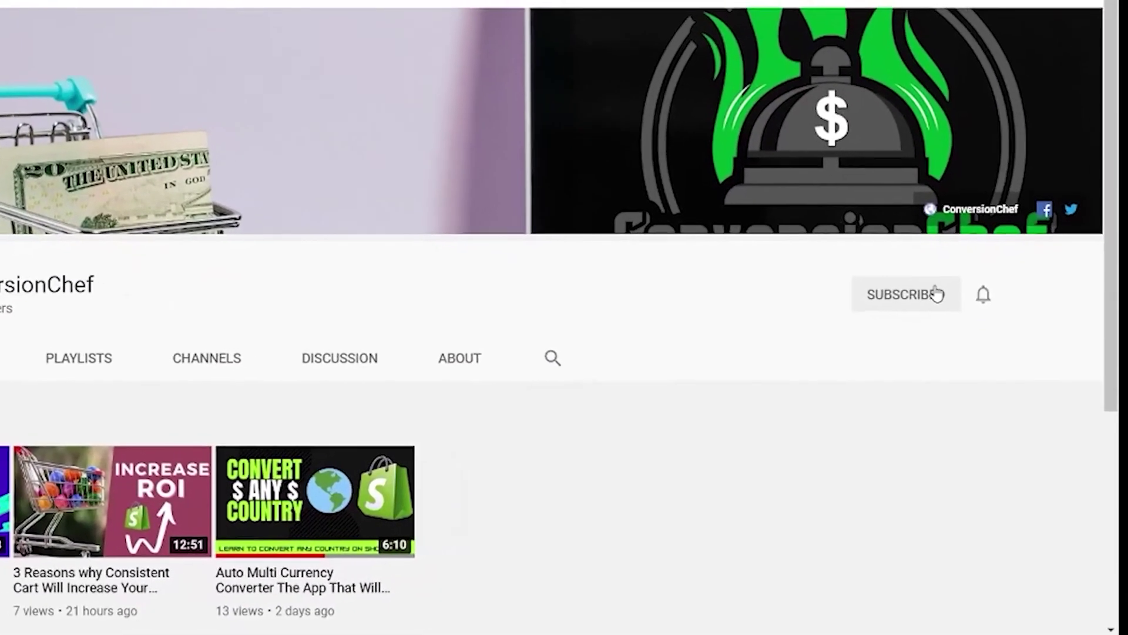
left_click(983, 294)
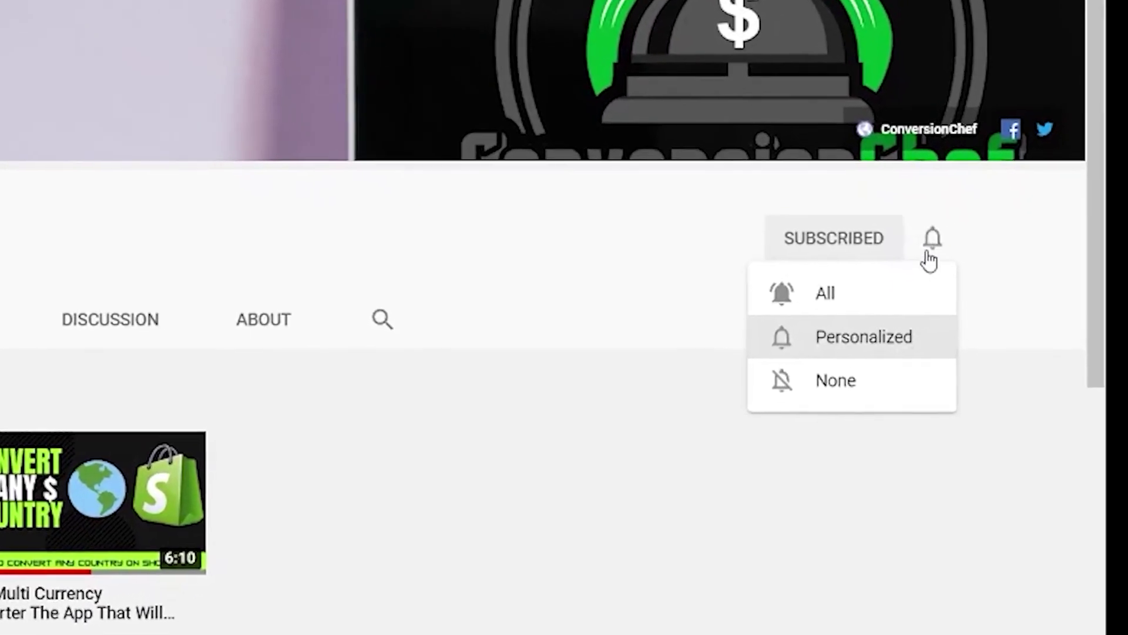
left_click(861, 294)
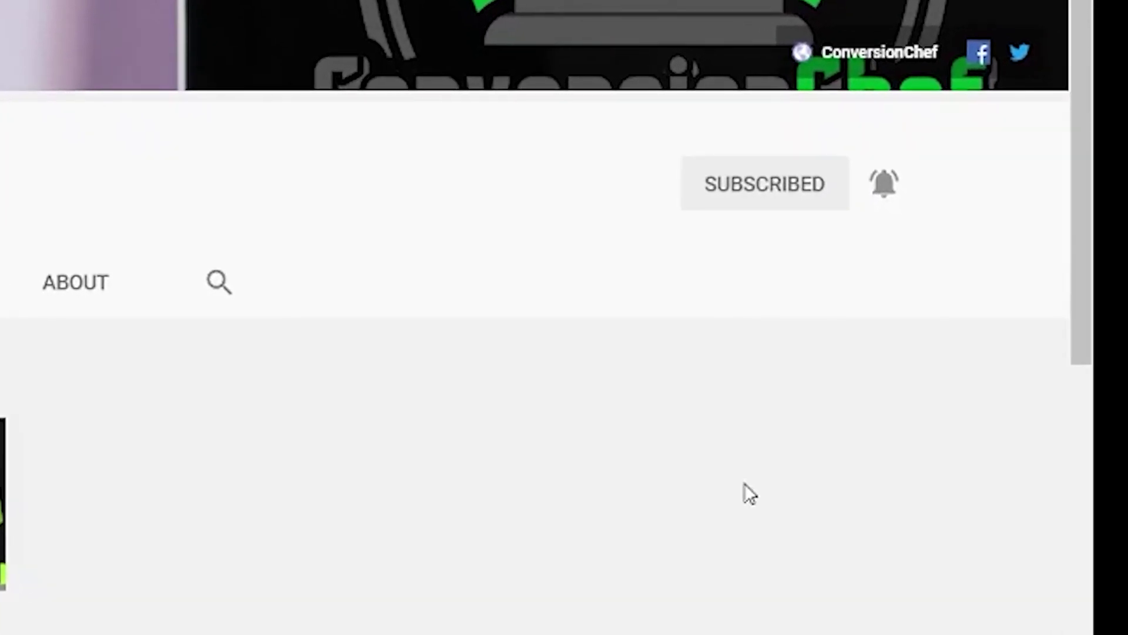